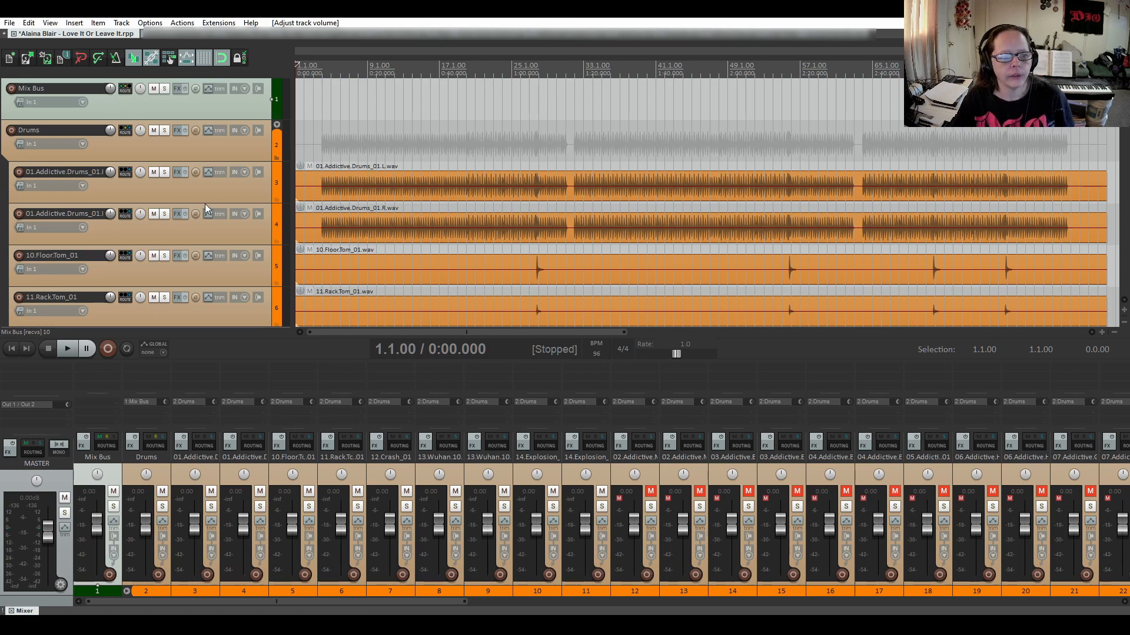
Look through the track list from the Drums tracks down to the Percussives and Bass groups and back to the Mix Bus.
scroll(1, 191, down, 10)
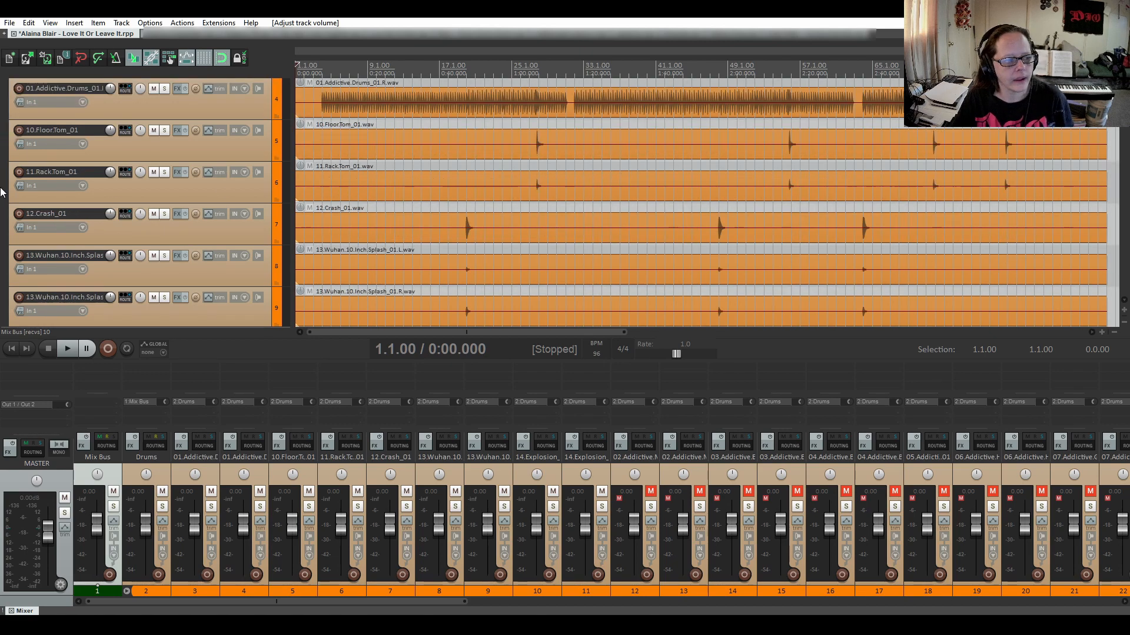
scroll(1, 191, up, 1)
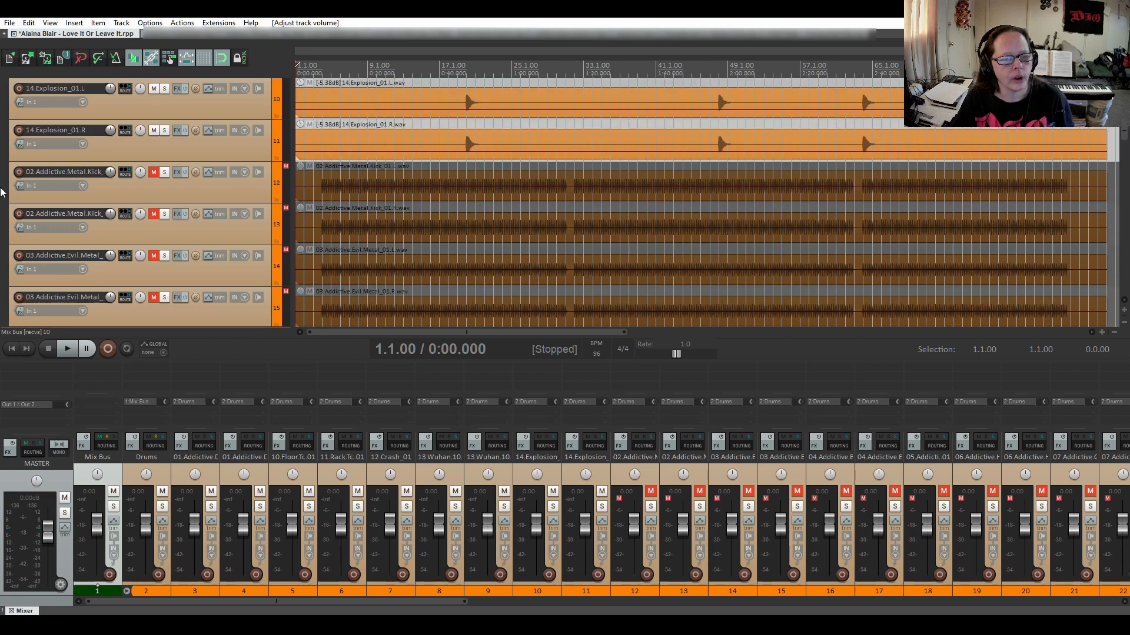
scroll(1, 191, down, 13)
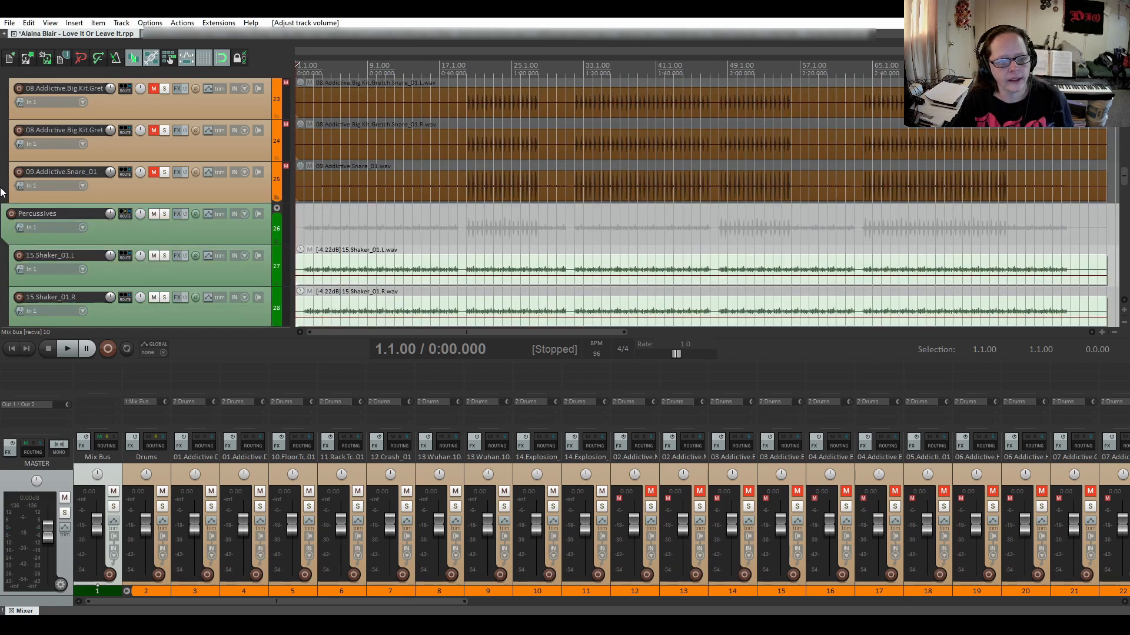
scroll(1, 191, down, 3)
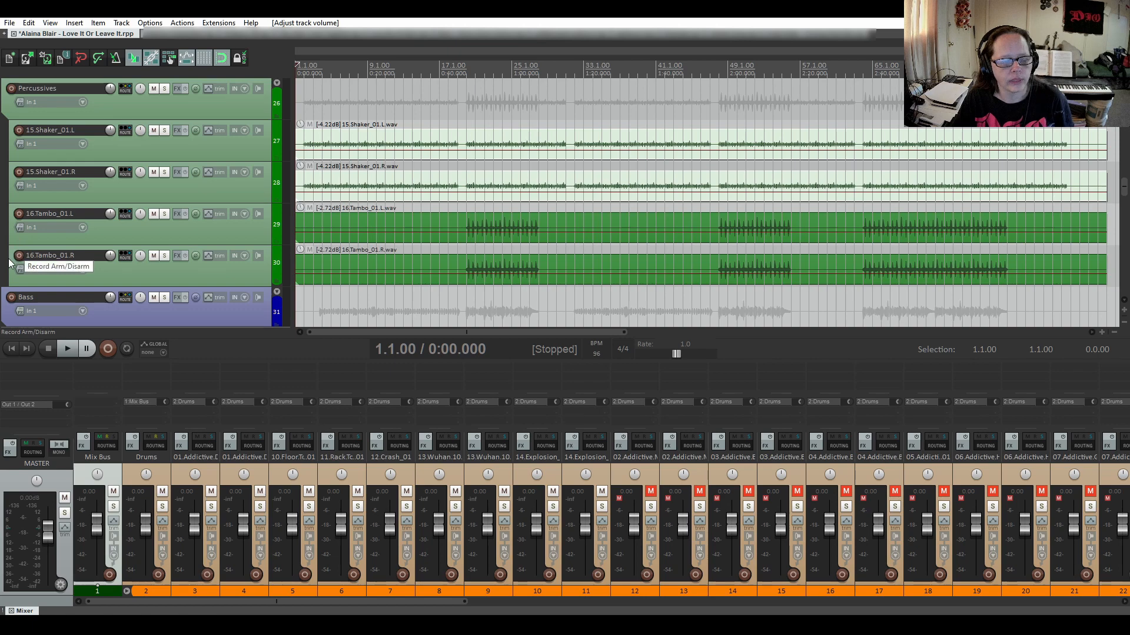
scroll(11, 259, down, 3)
scroll(9, 263, up, 2)
scroll(10, 263, up, 20)
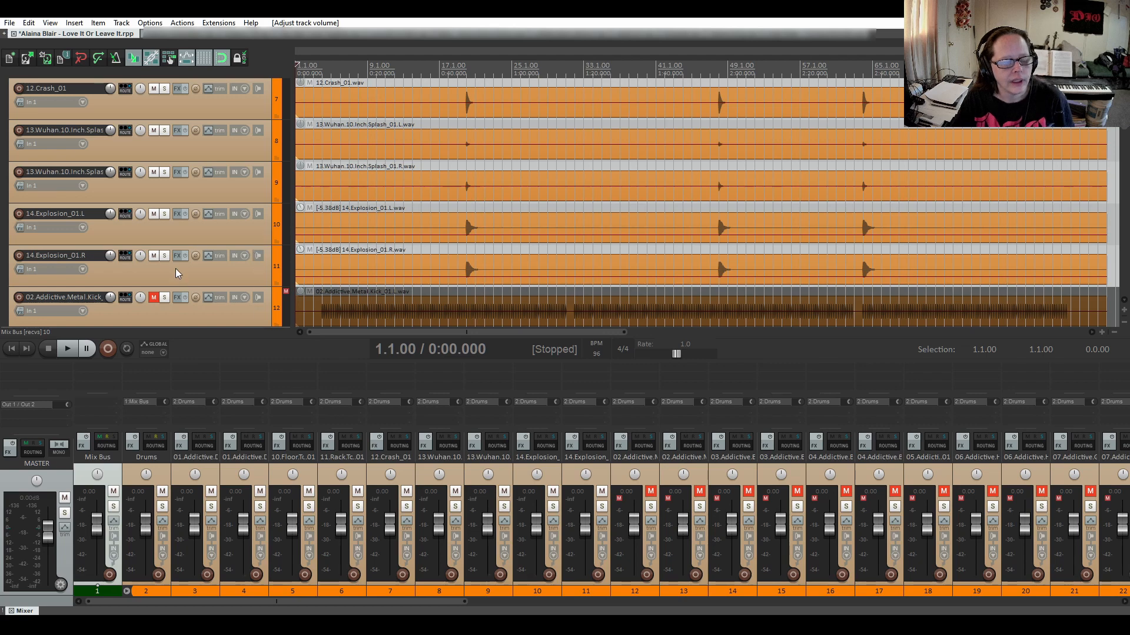
scroll(184, 266, up, 4)
scroll(183, 261, up, 2)
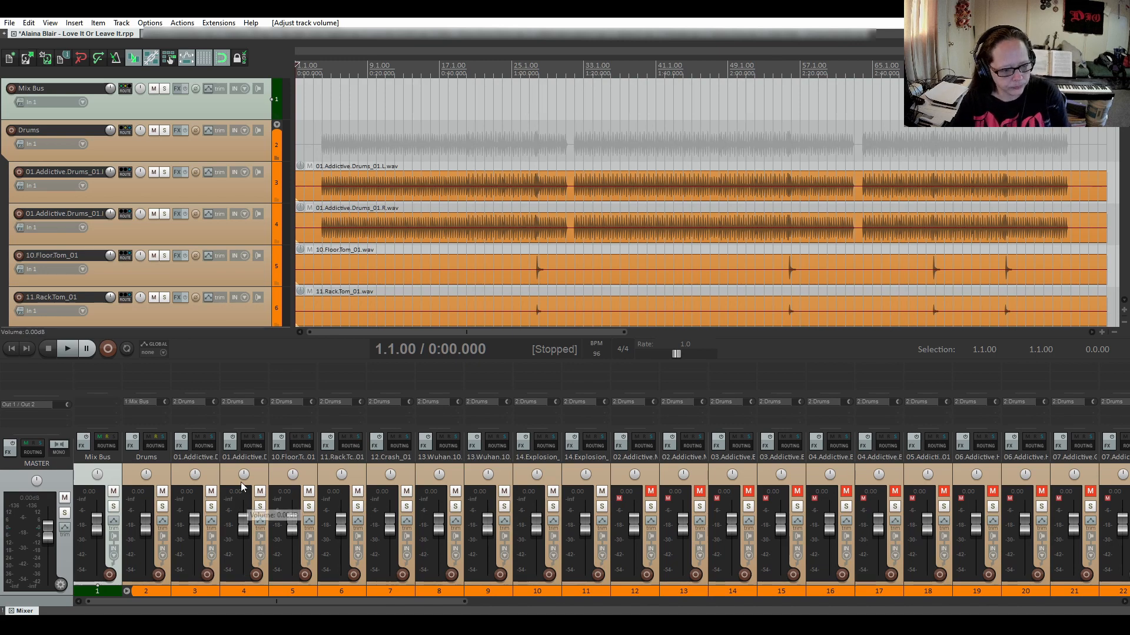
Select all tracks, then exclude the Drums, Percussives, Bass and Acoustic Guitar folder tracks from the selection.
key(ctrl+a)
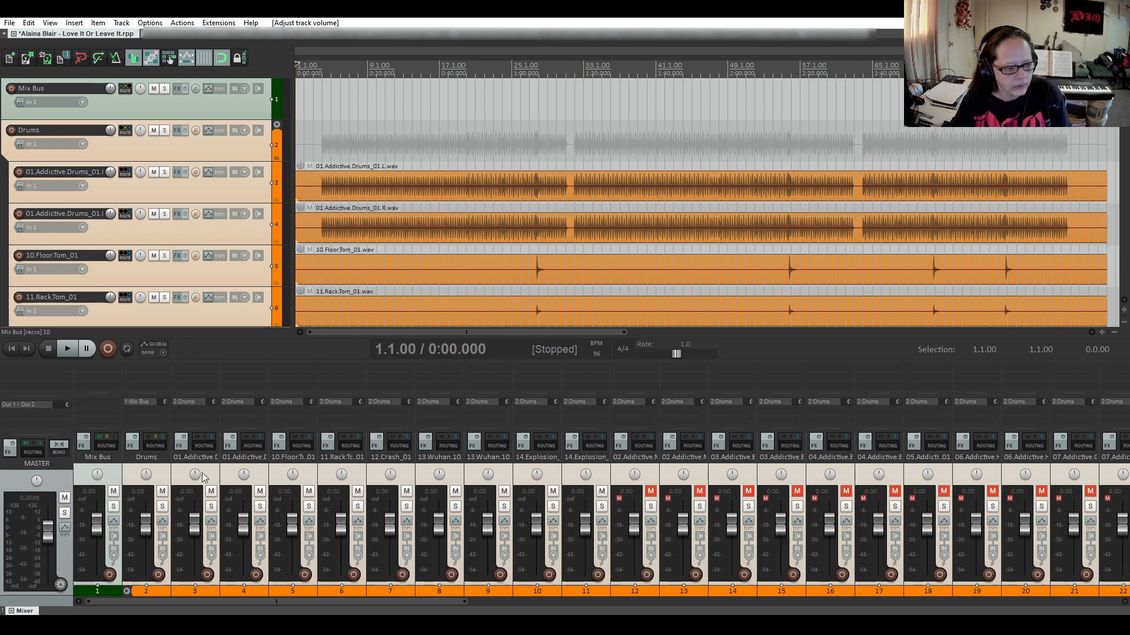
click(157, 473)
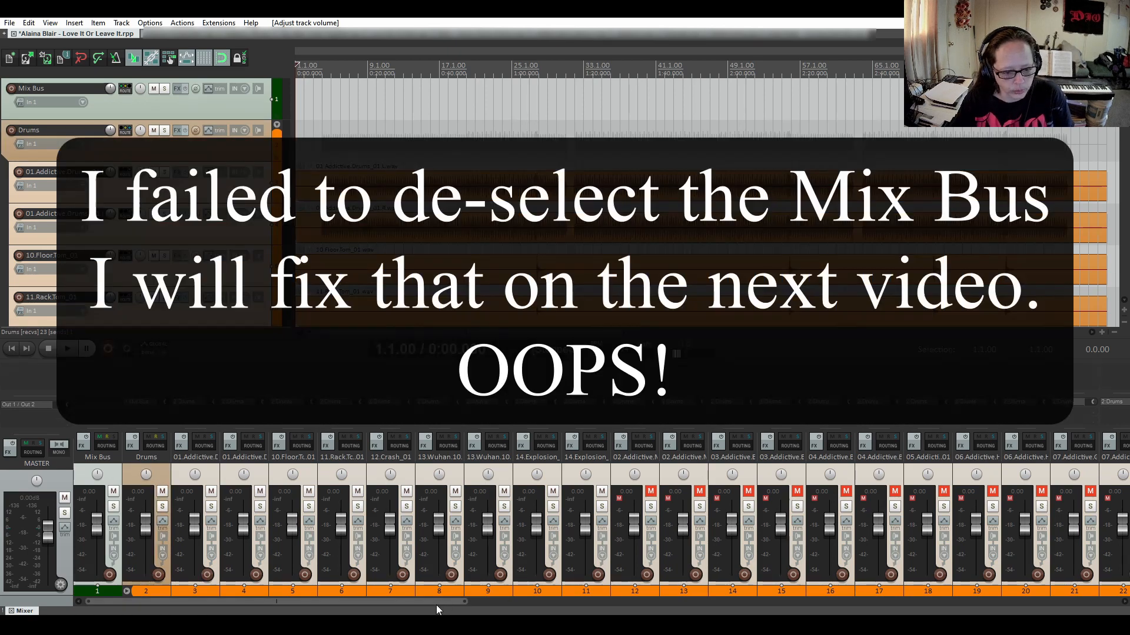
drag(433, 602, 678, 614)
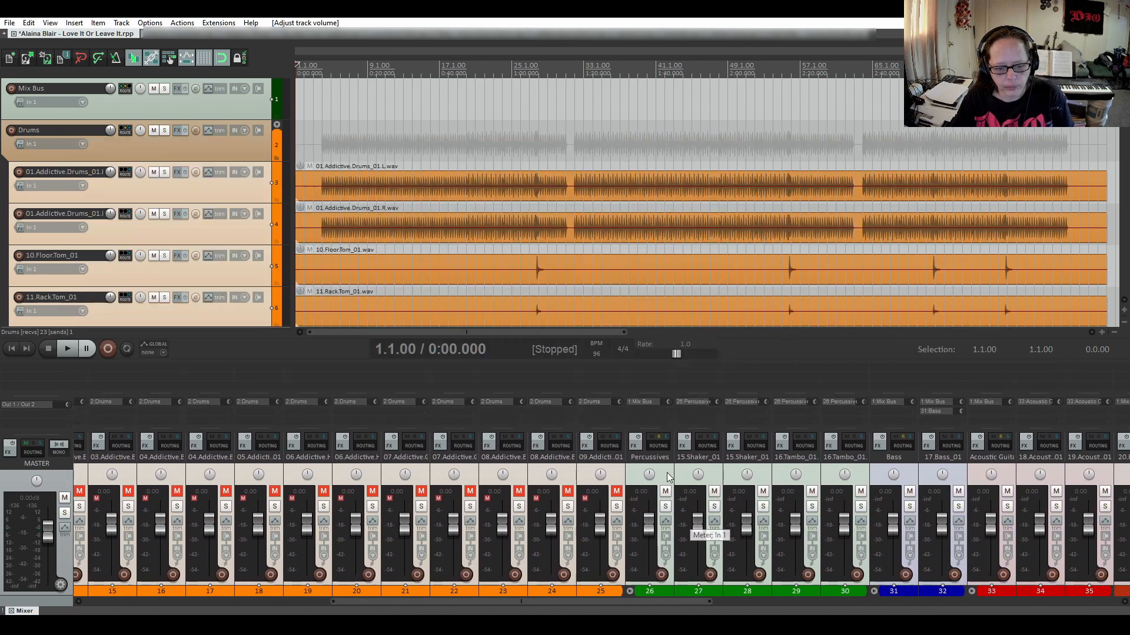
click(666, 472)
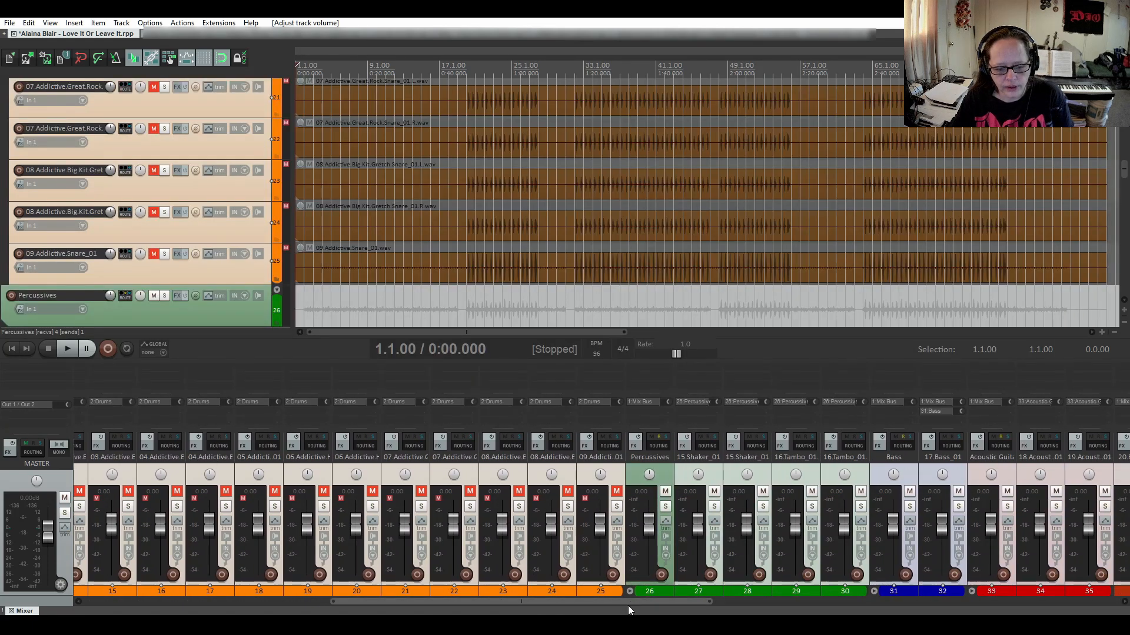
drag(627, 603, 752, 606)
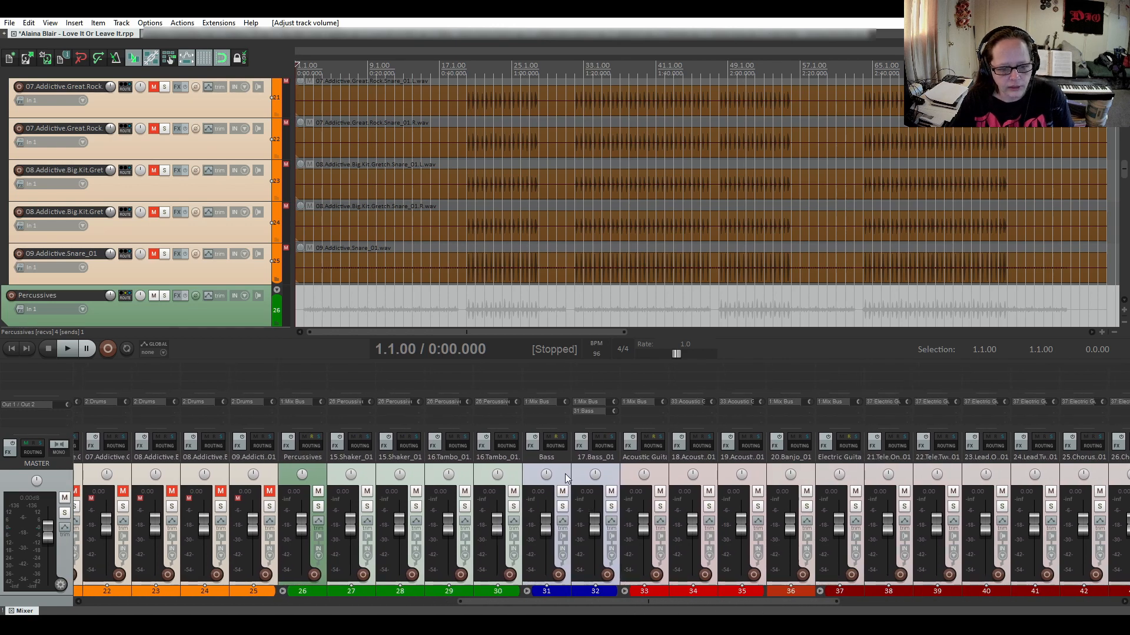
click(565, 474)
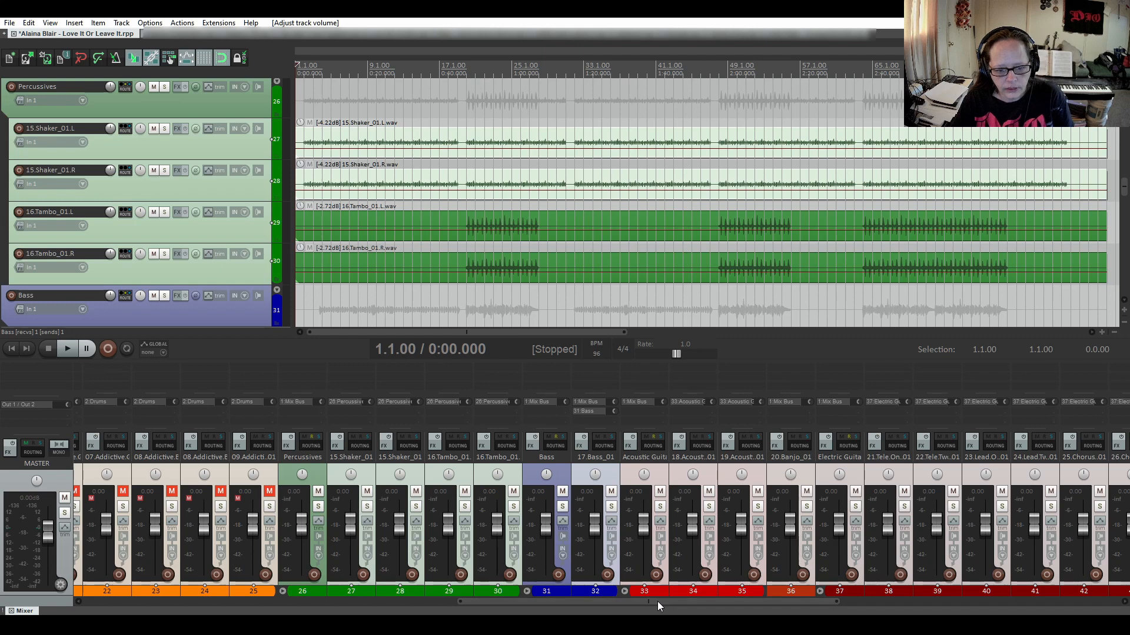
scroll(658, 601, right, 1)
click(640, 473)
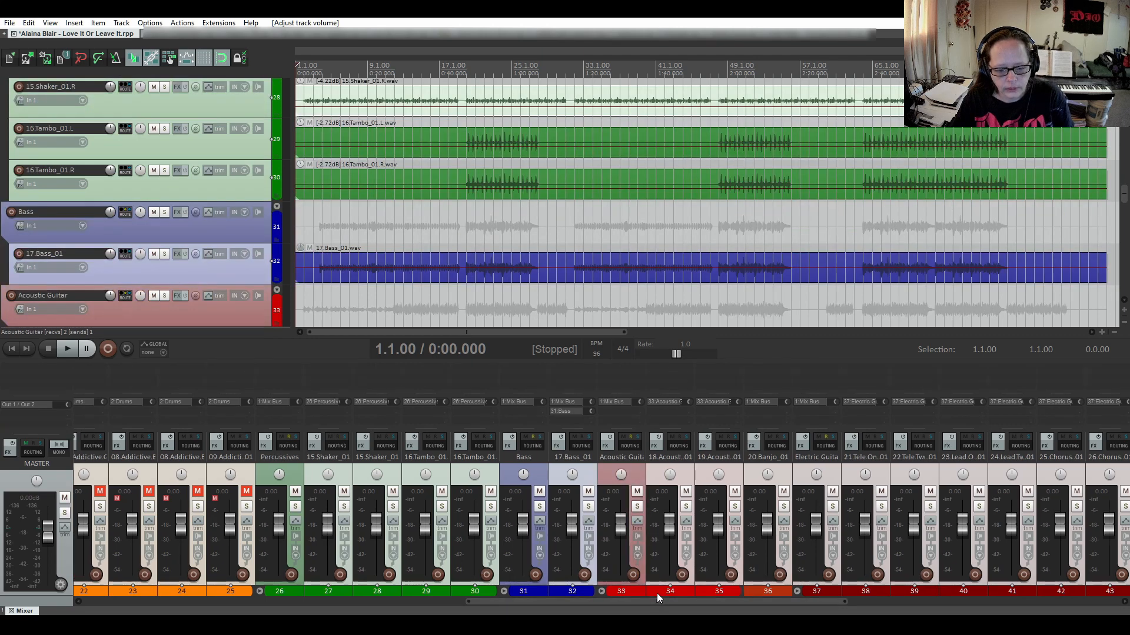
Exclude the Electric Guitar, Keys, Vocals and BG Vox folder tracks from the selection as well.
drag(655, 602, 750, 611)
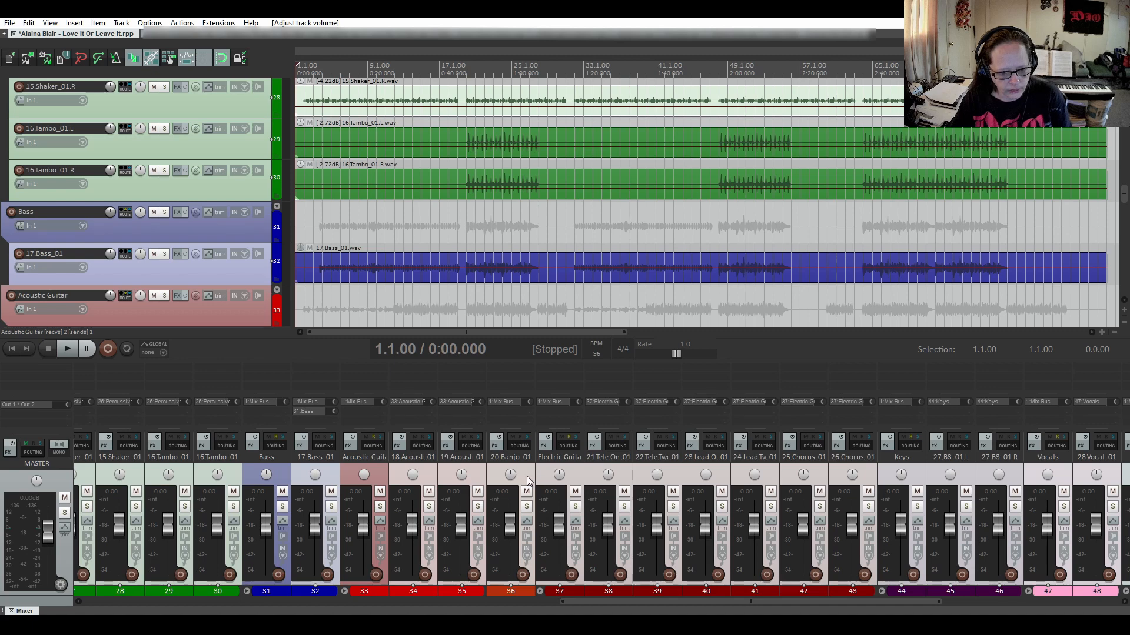
click(575, 475)
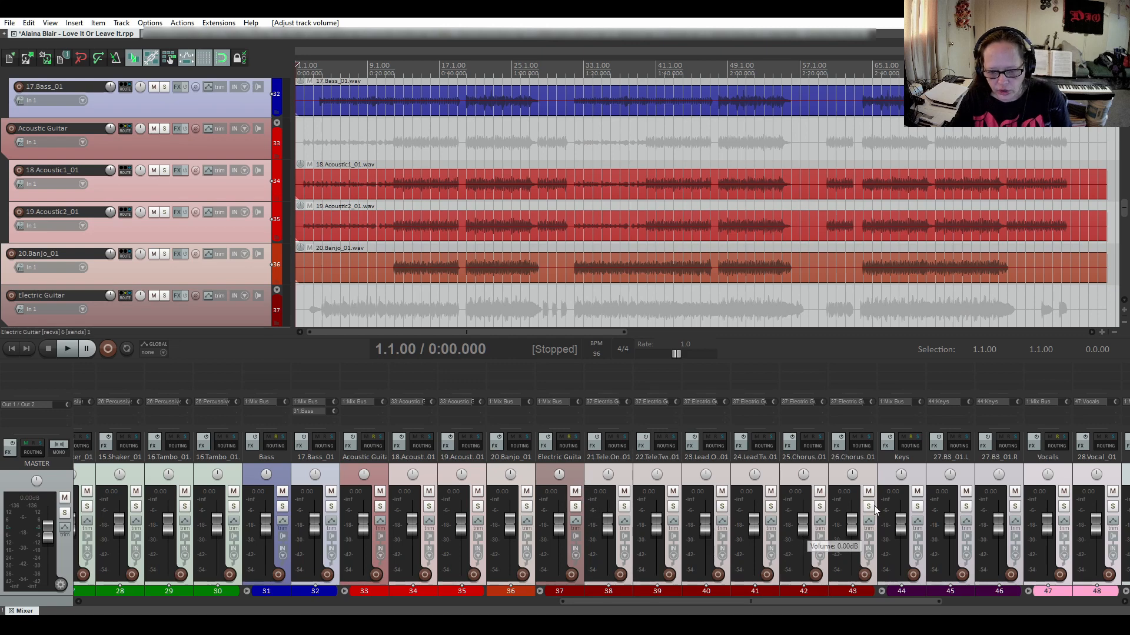
click(920, 473)
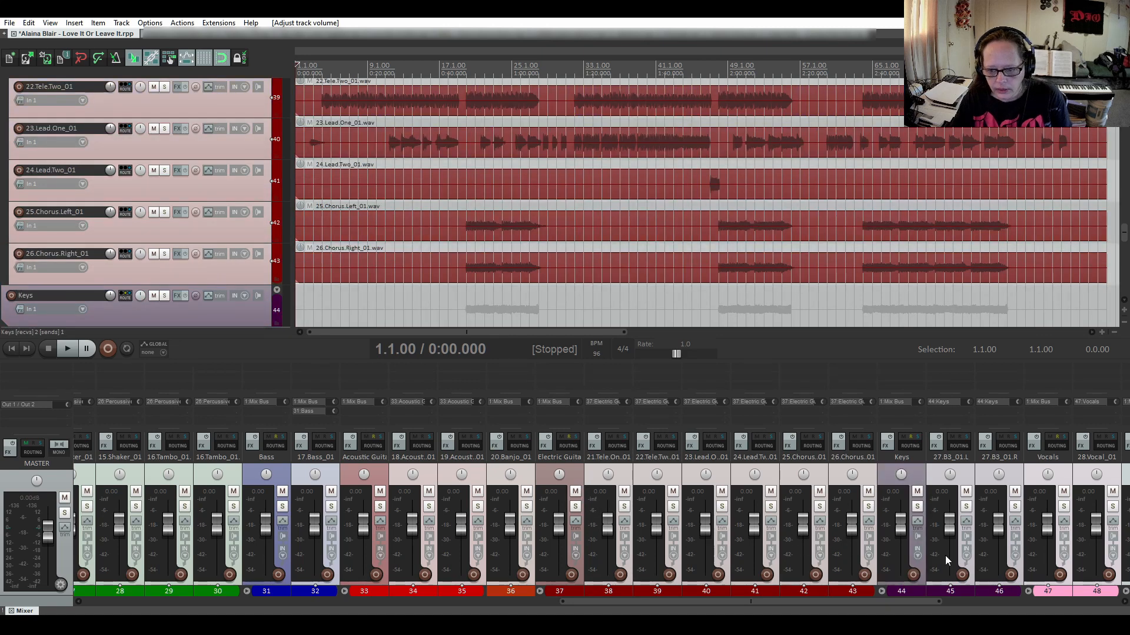
drag(864, 602, 977, 607)
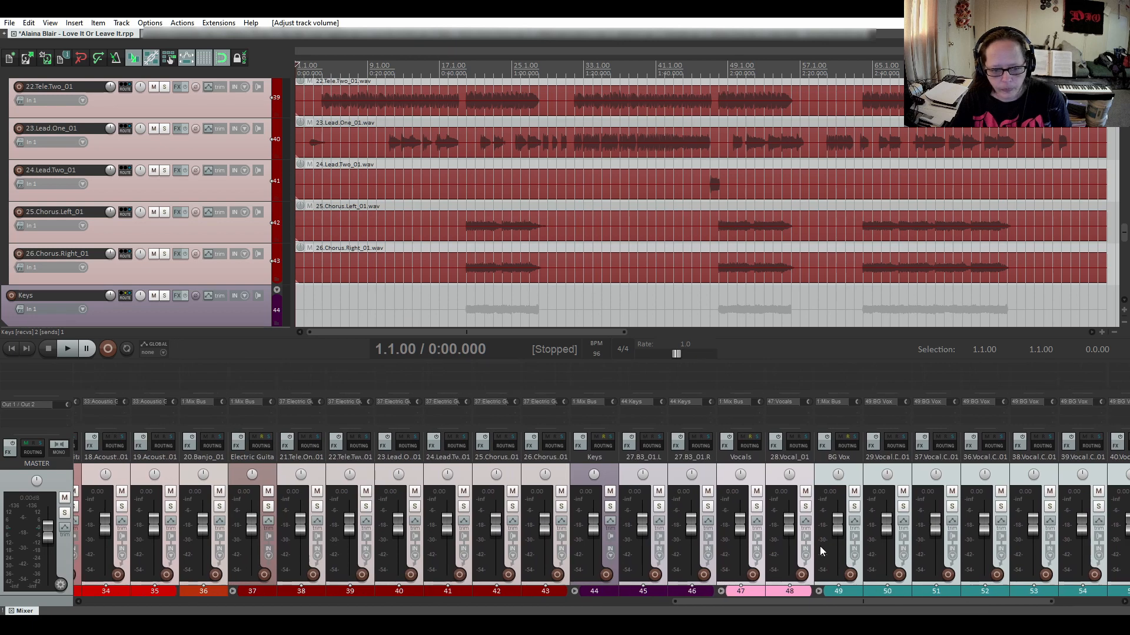
click(757, 478)
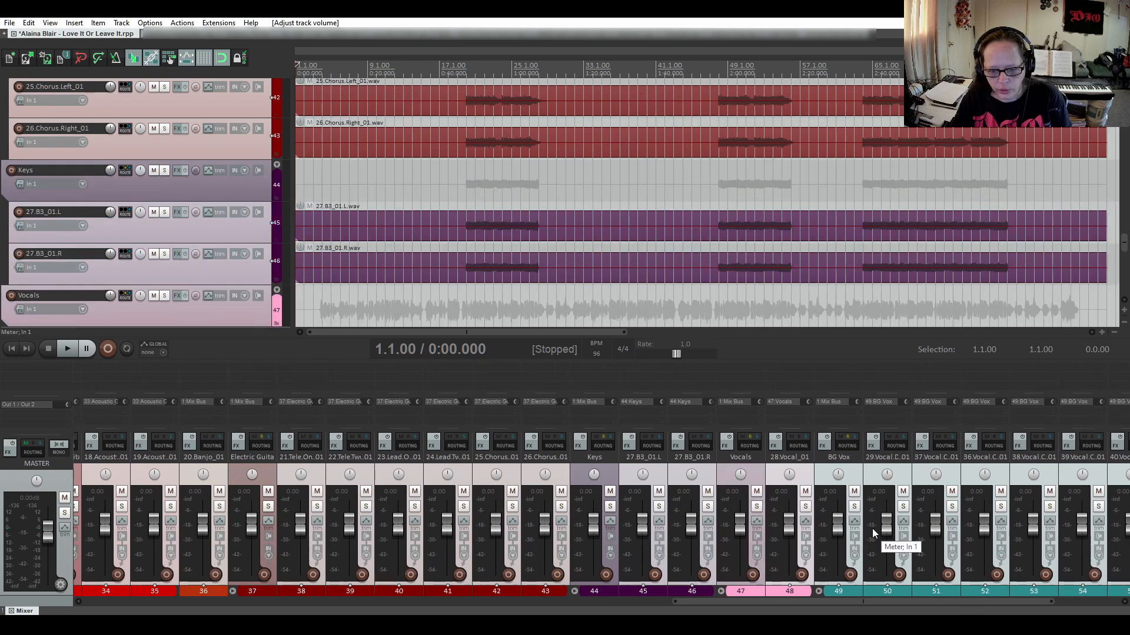
click(851, 478)
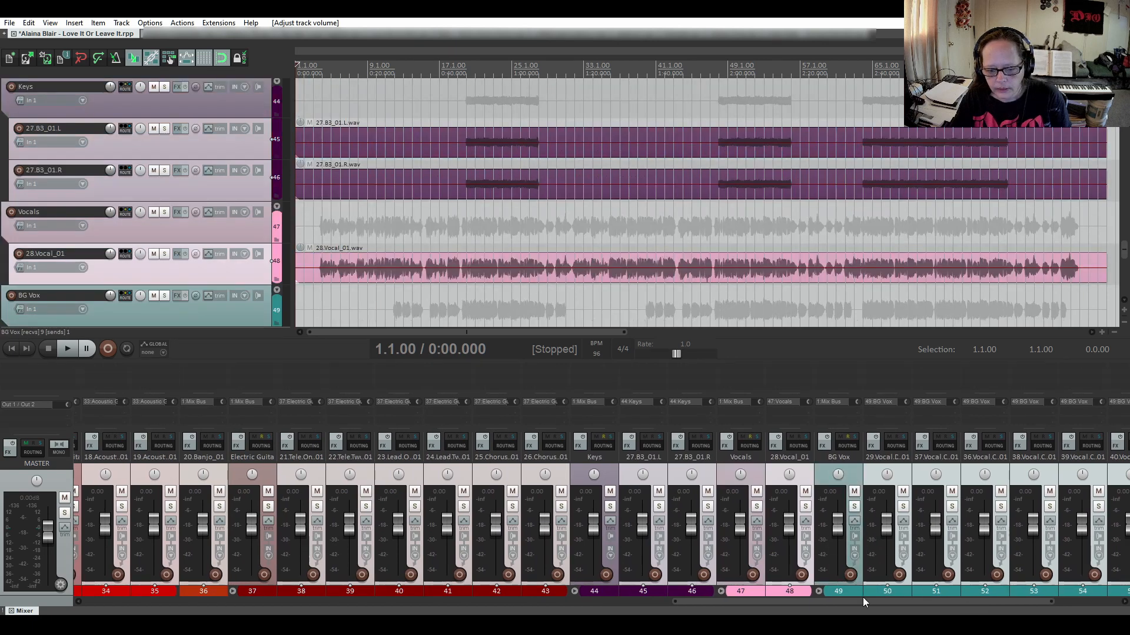
Set the volume of all selected tracks to -5 dB through the routing window of the 25.Chorus.Left_01 track.
drag(862, 597, 766, 606)
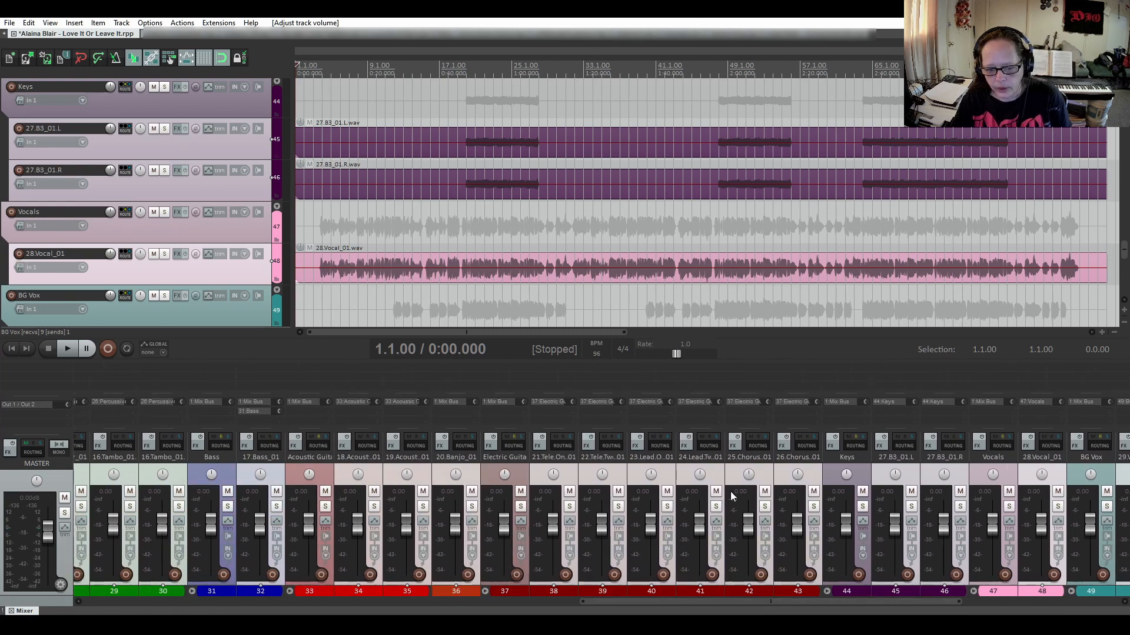
right_click(750, 527)
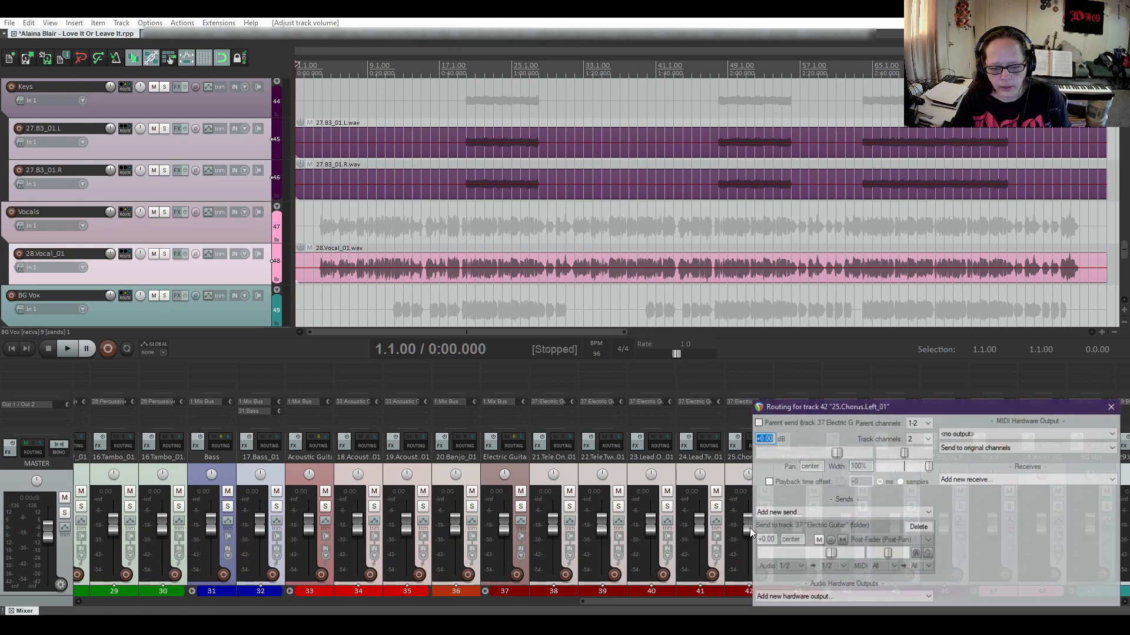
drag(886, 411, 674, 247)
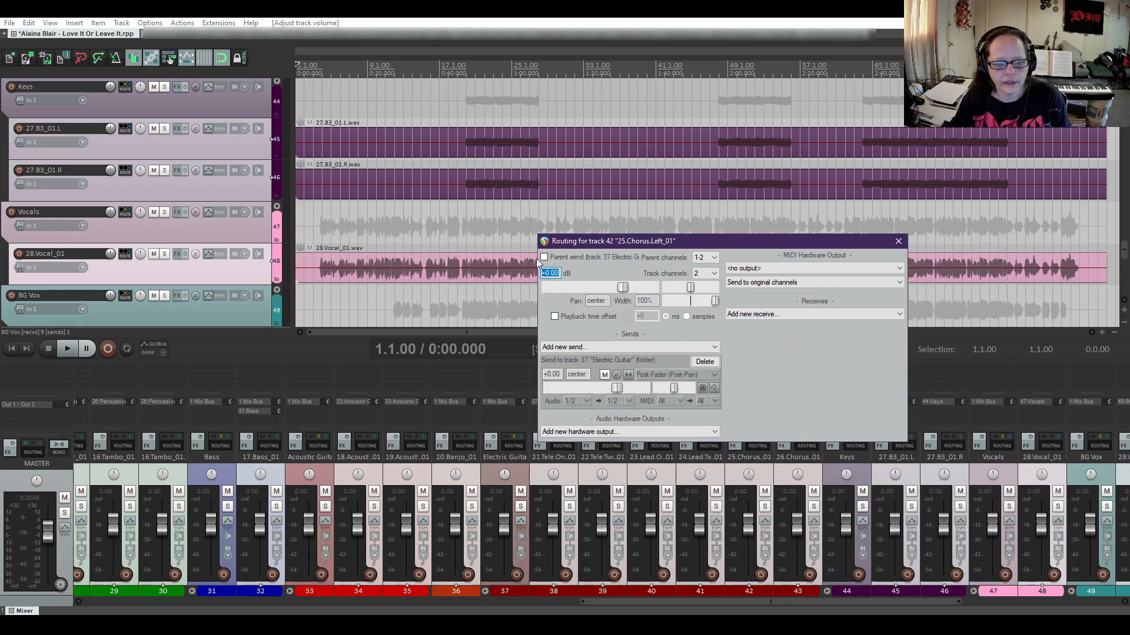
text(-5)
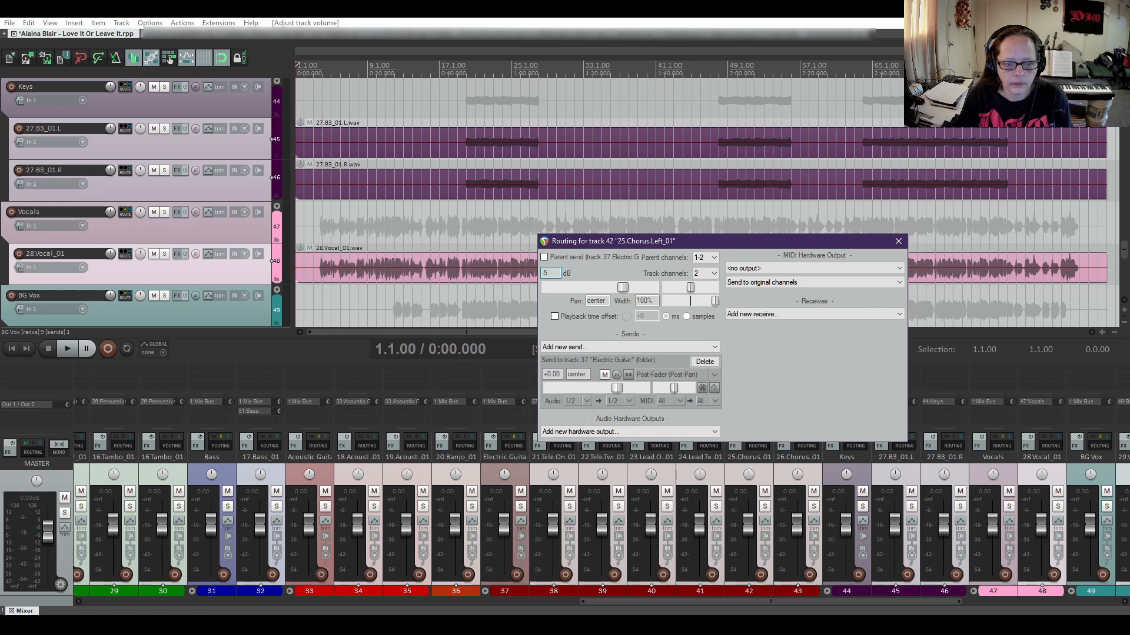
key(Return)
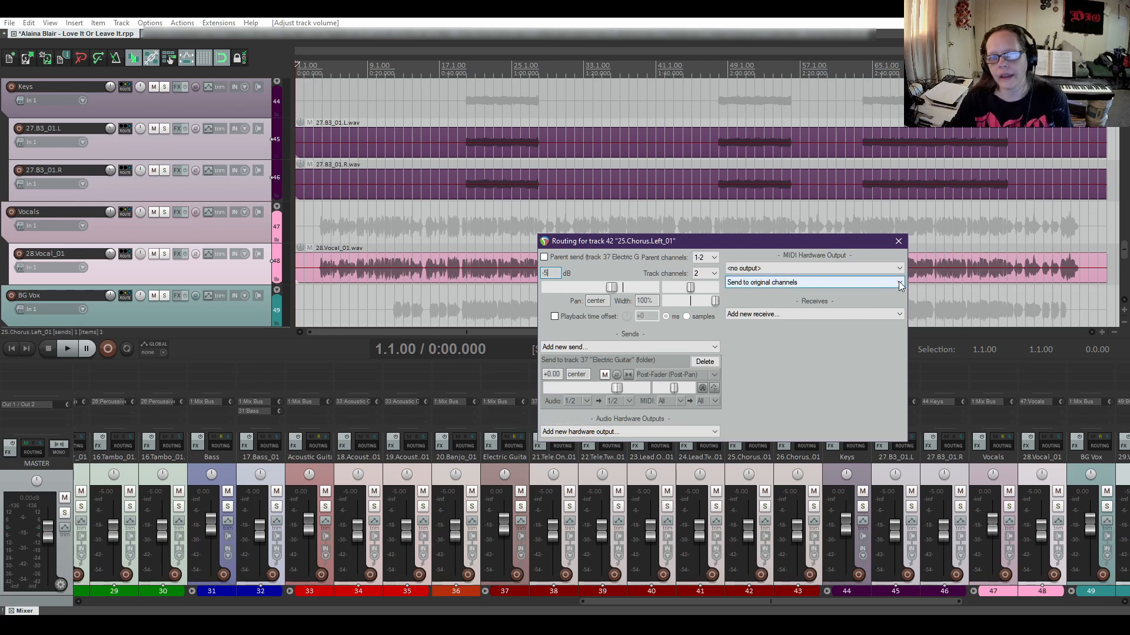
click(898, 241)
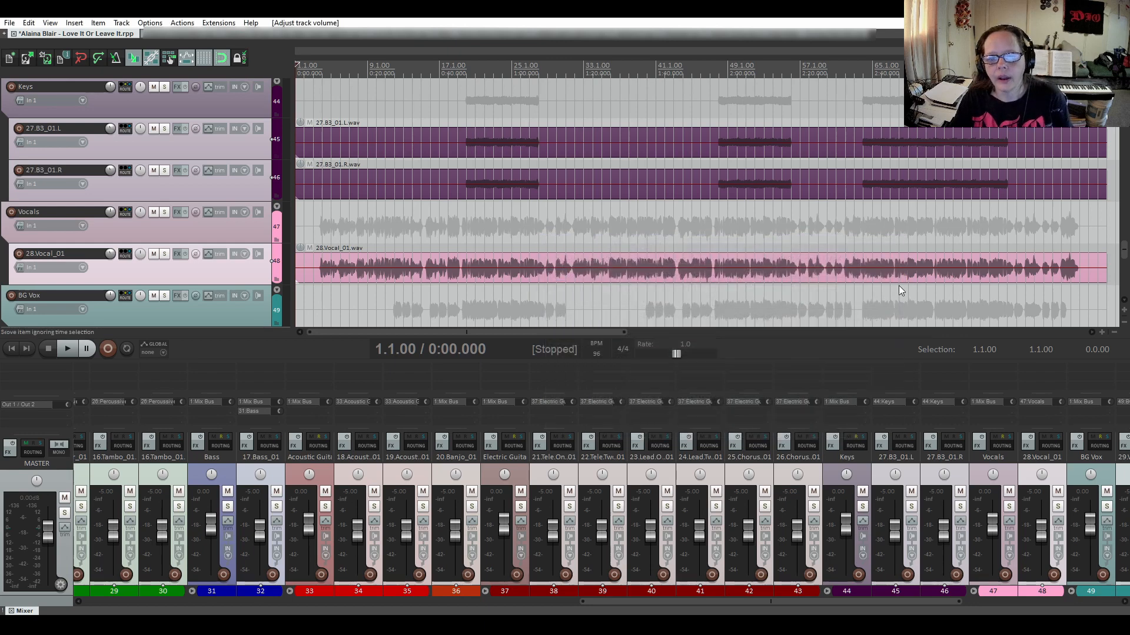
Clear the multi-track selection and select only the Mix Bus track.
drag(806, 602, 311, 612)
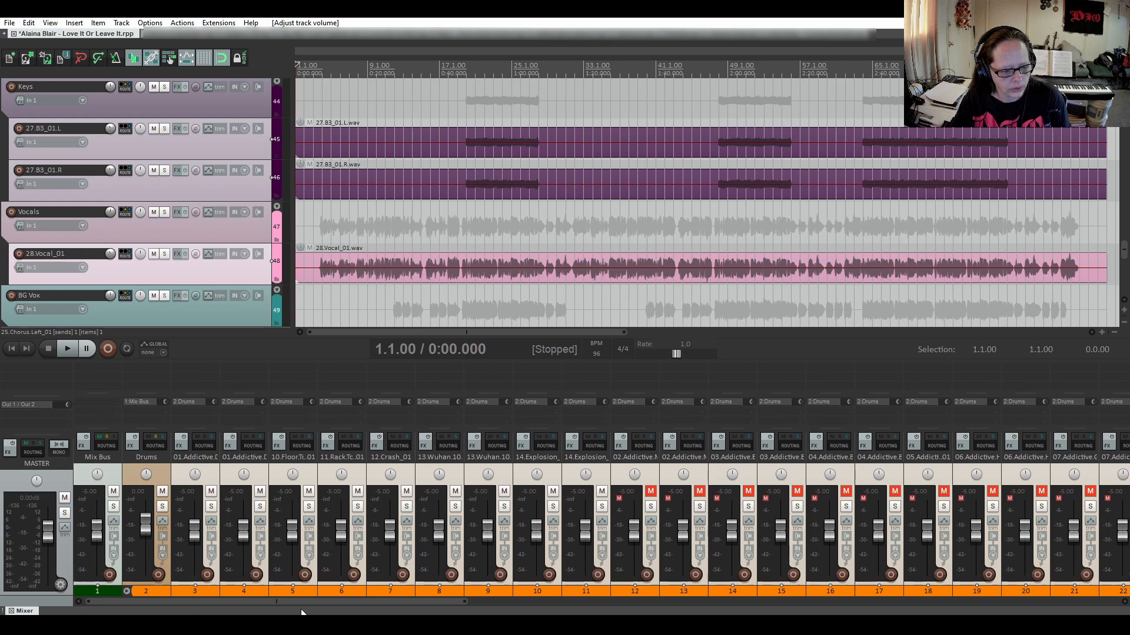
click(246, 316)
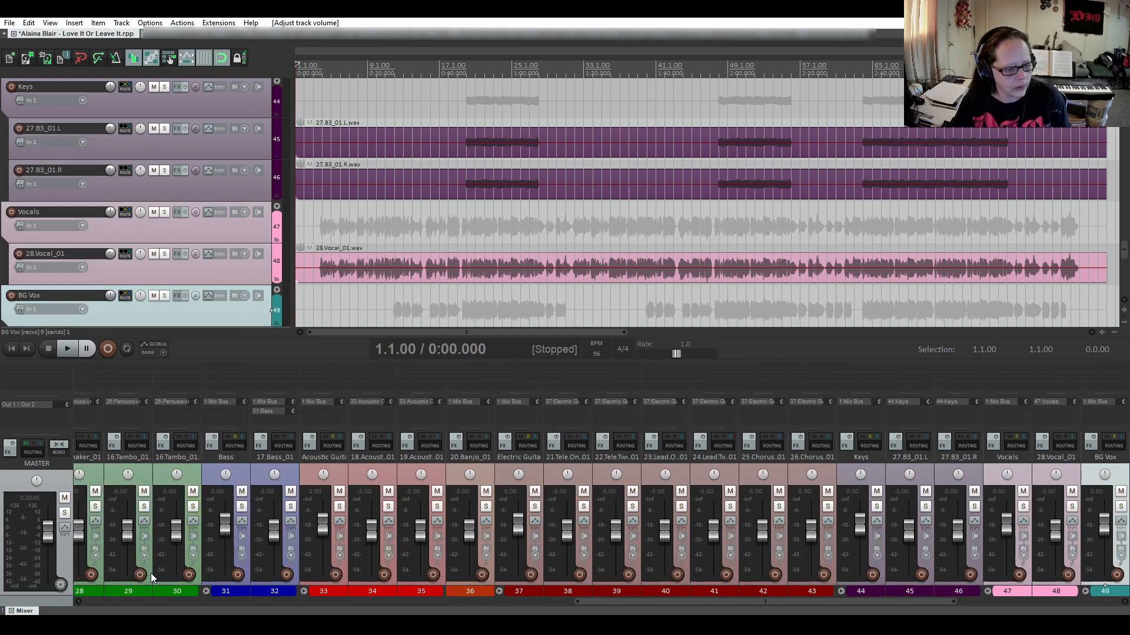
drag(775, 603, 284, 609)
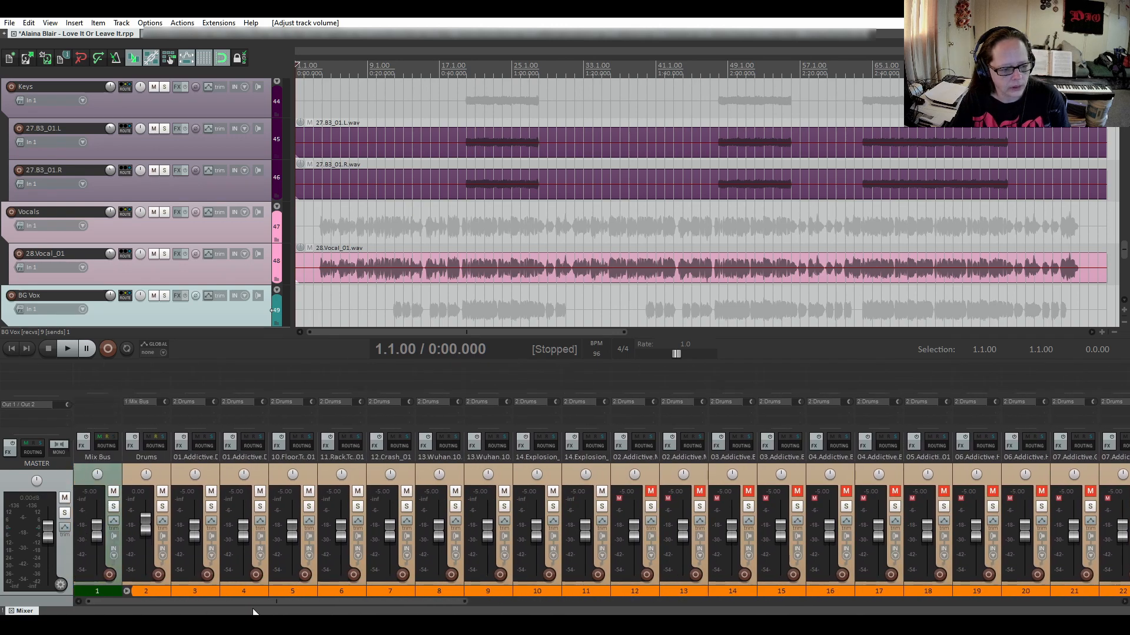
click(114, 471)
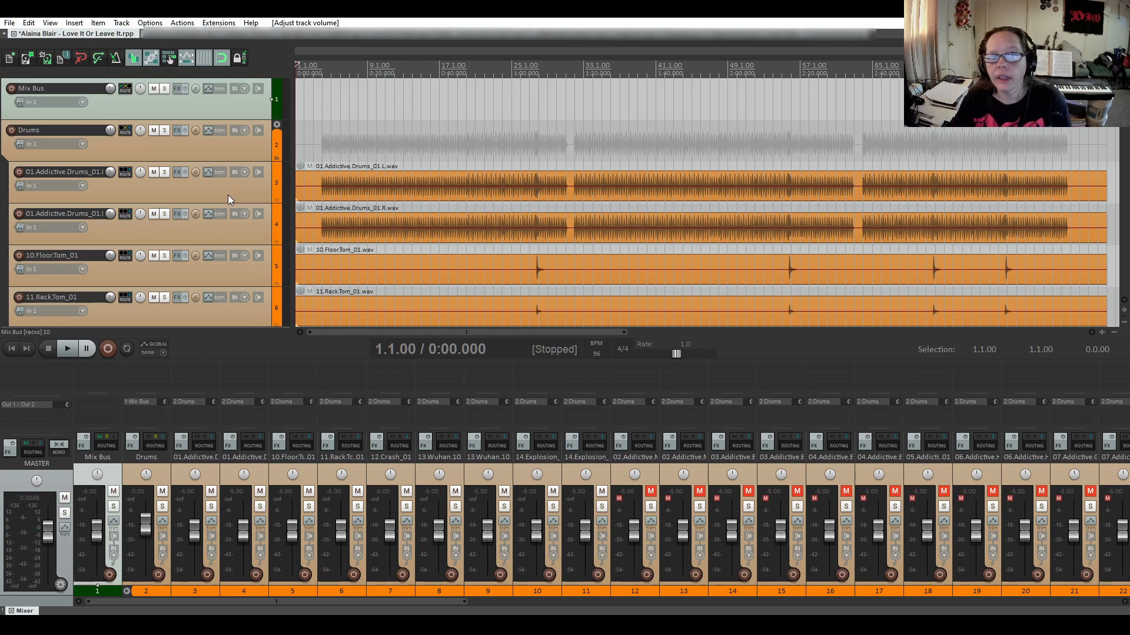
Play the song from the start and look over the drum tracks.
click(64, 349)
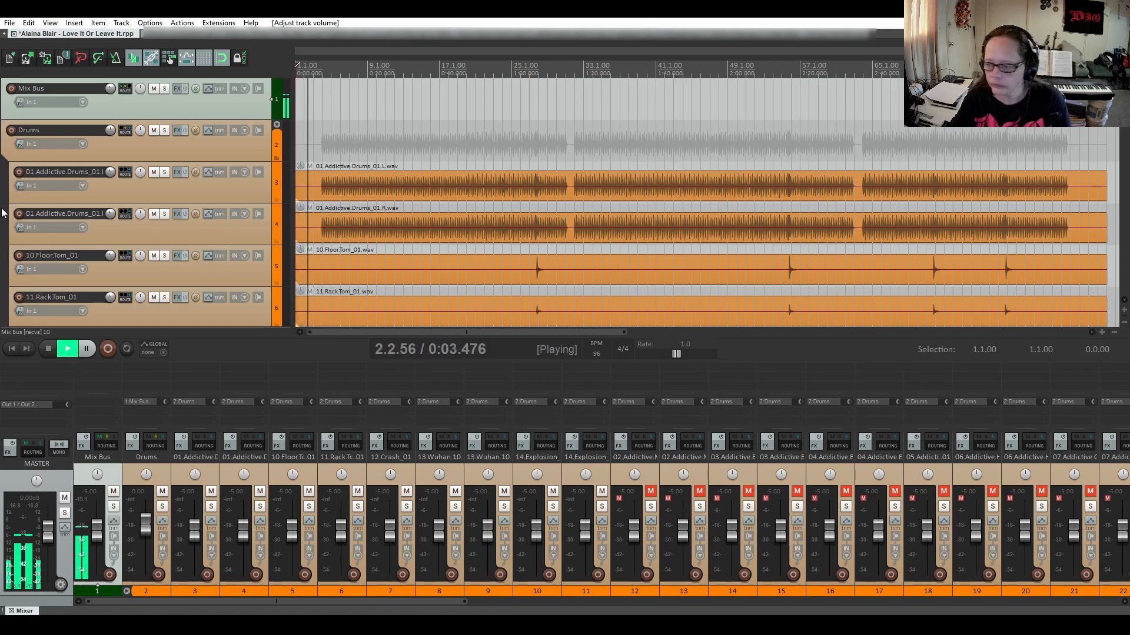
scroll(2, 224, down, 1)
scroll(1, 226, down, 2)
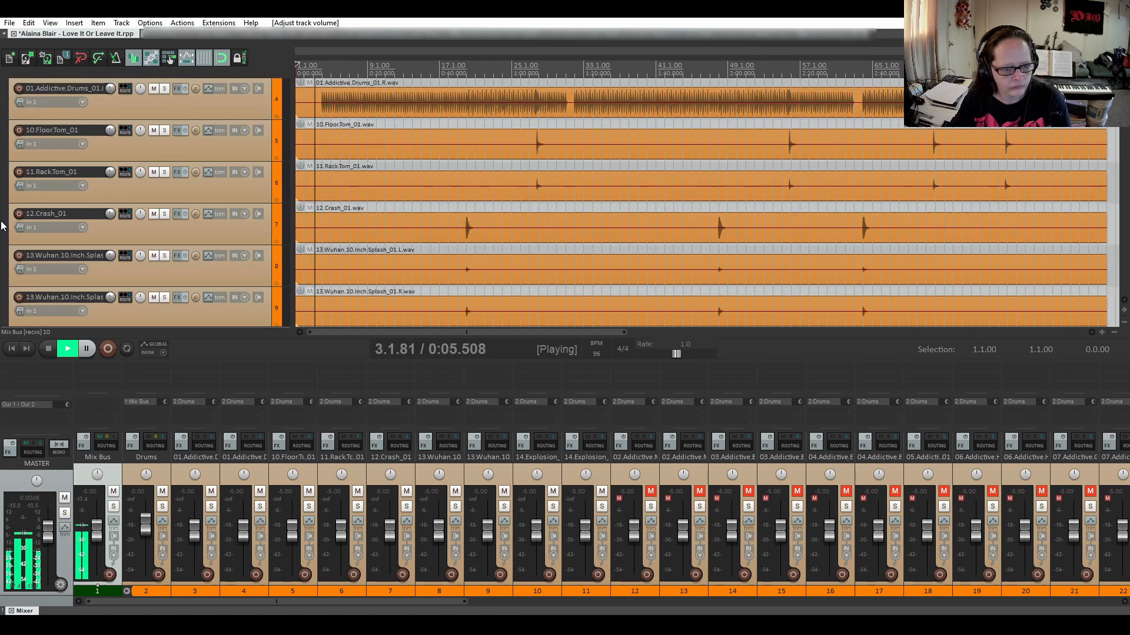
scroll(28, 203, up, 3)
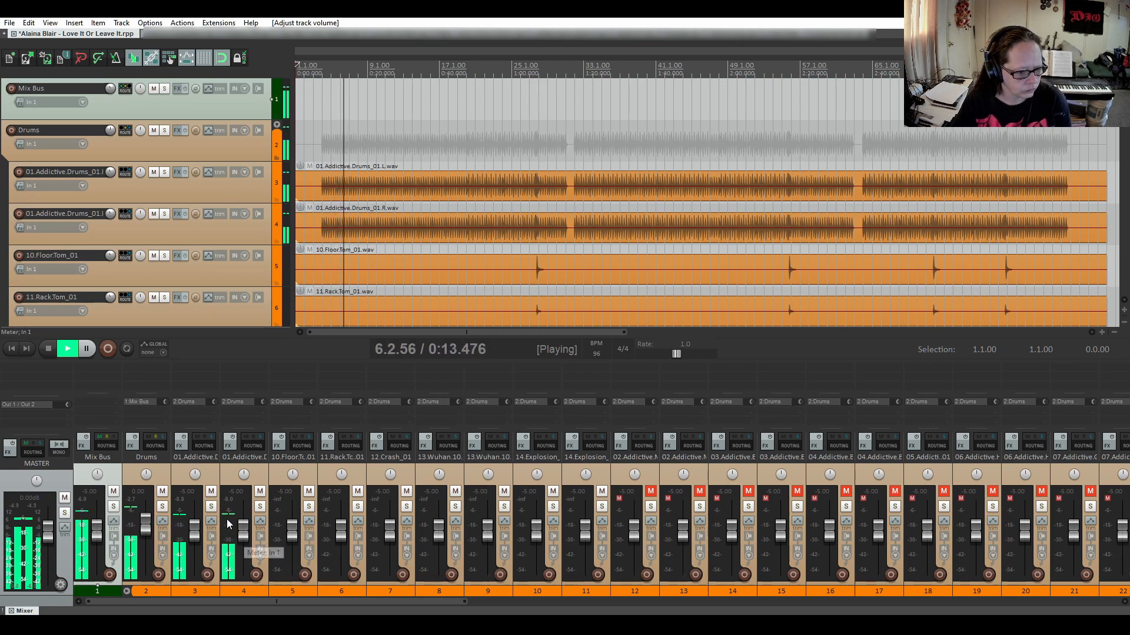
Select both 01.Addictive.Drums_01 tracks and adjust their volume together to about -5.6 dB during playback.
click(209, 475)
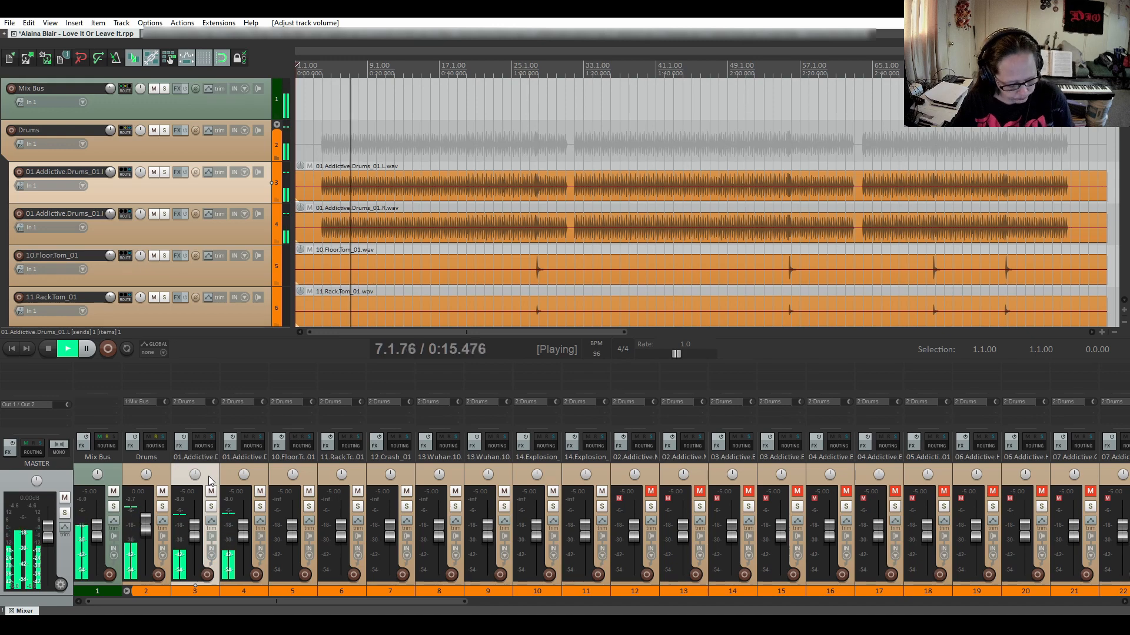
ctrl+click(261, 475)
drag(250, 532, 248, 511)
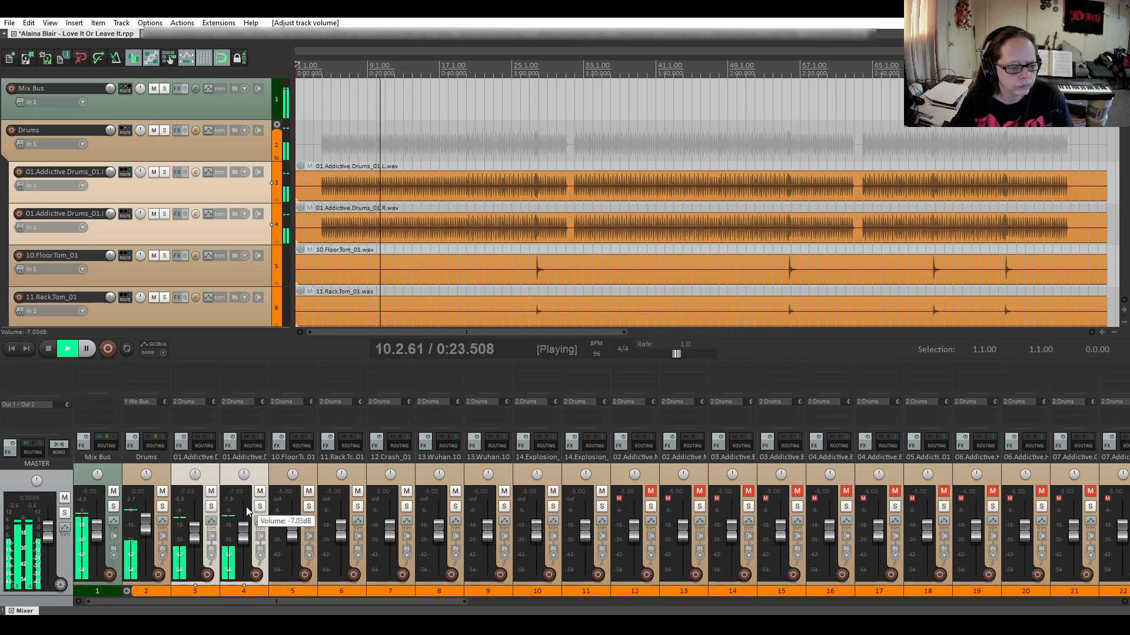
scroll(245, 535, up, 3)
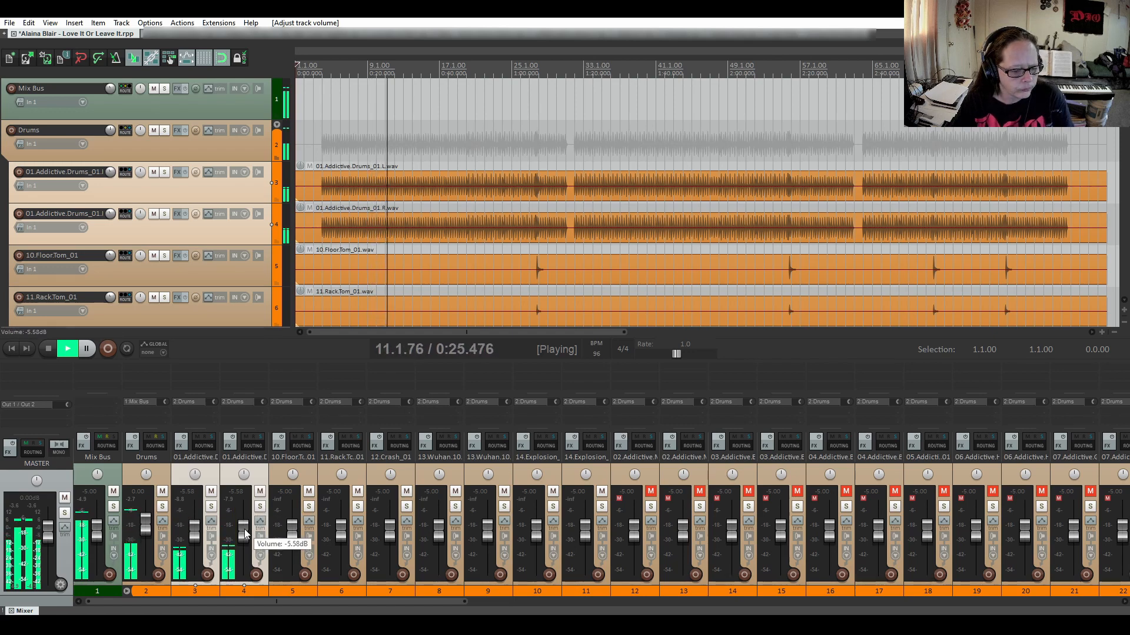
Select the 38 and 39 Vocal.Chorus.Double tracks and lower their volume together to about -7.5 dB.
scroll(1, 217, down, 5)
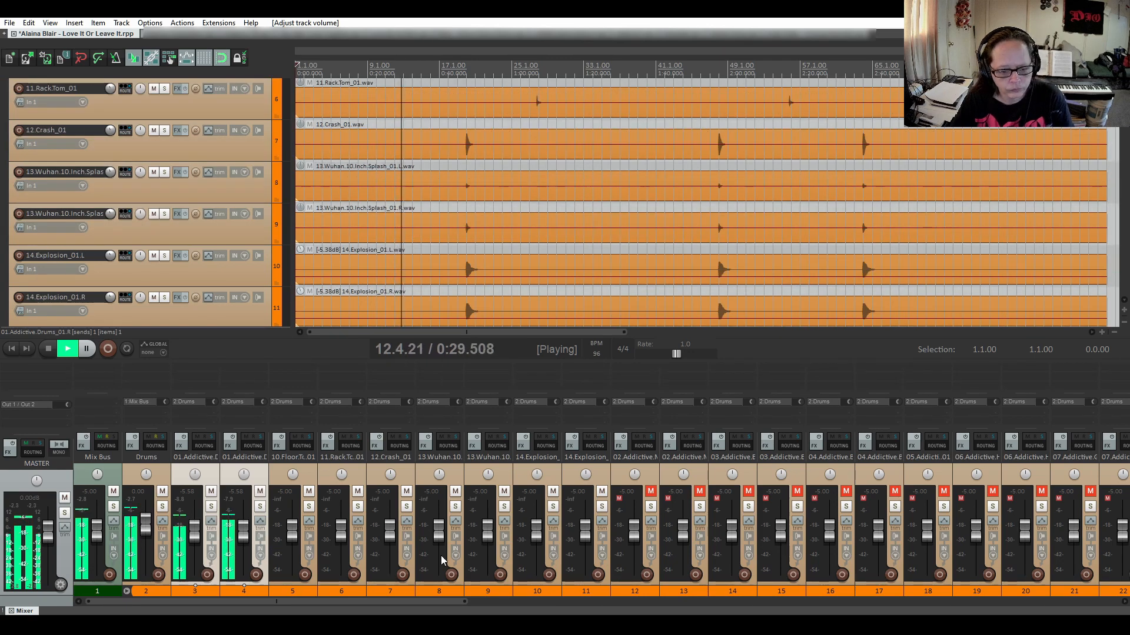
drag(418, 602, 1067, 603)
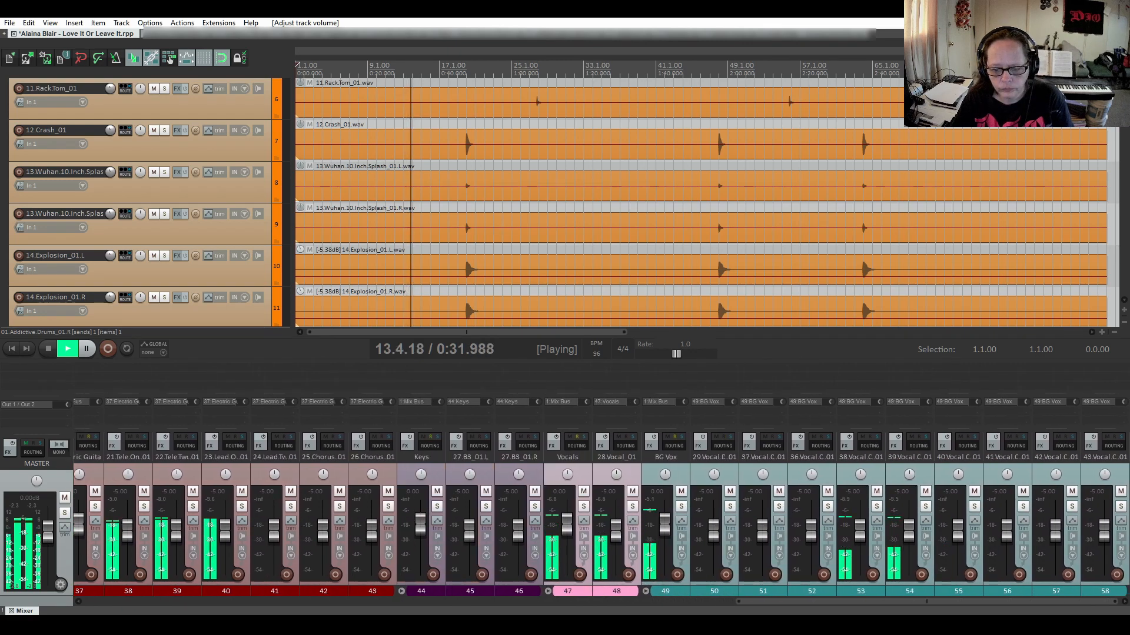
click(877, 473)
ctrl+click(930, 475)
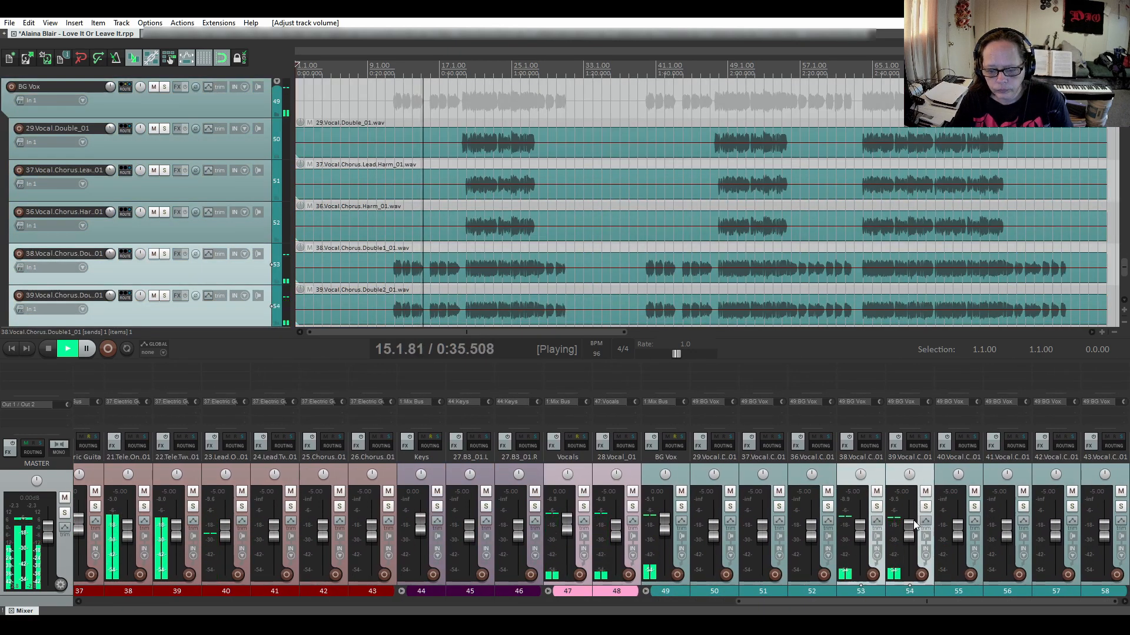
drag(913, 520, 909, 523)
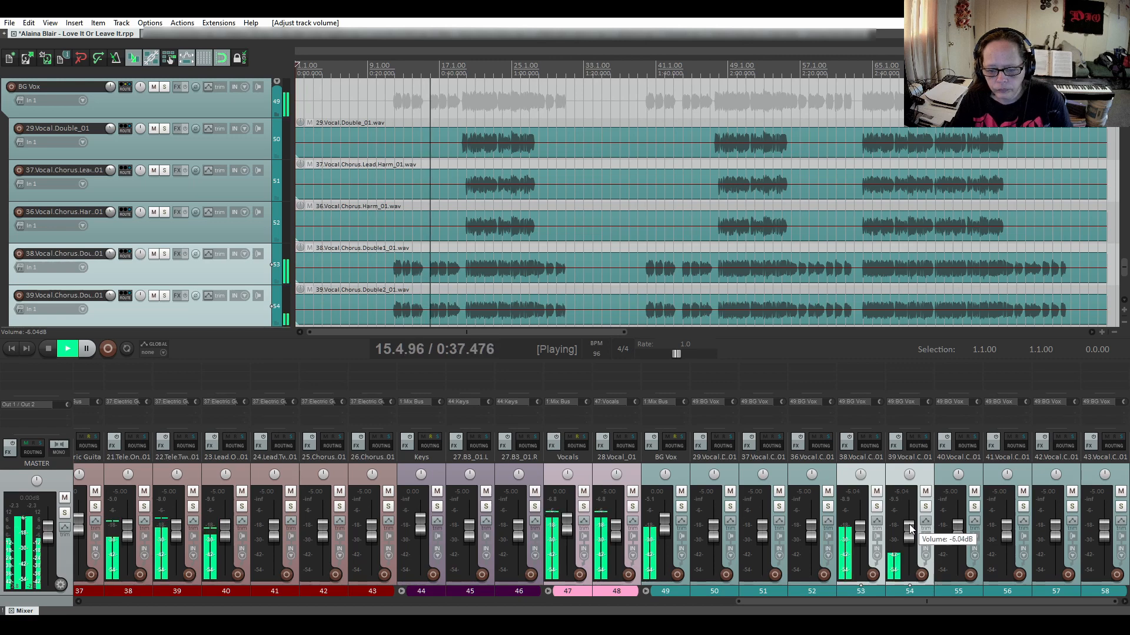
scroll(909, 525, down, 4)
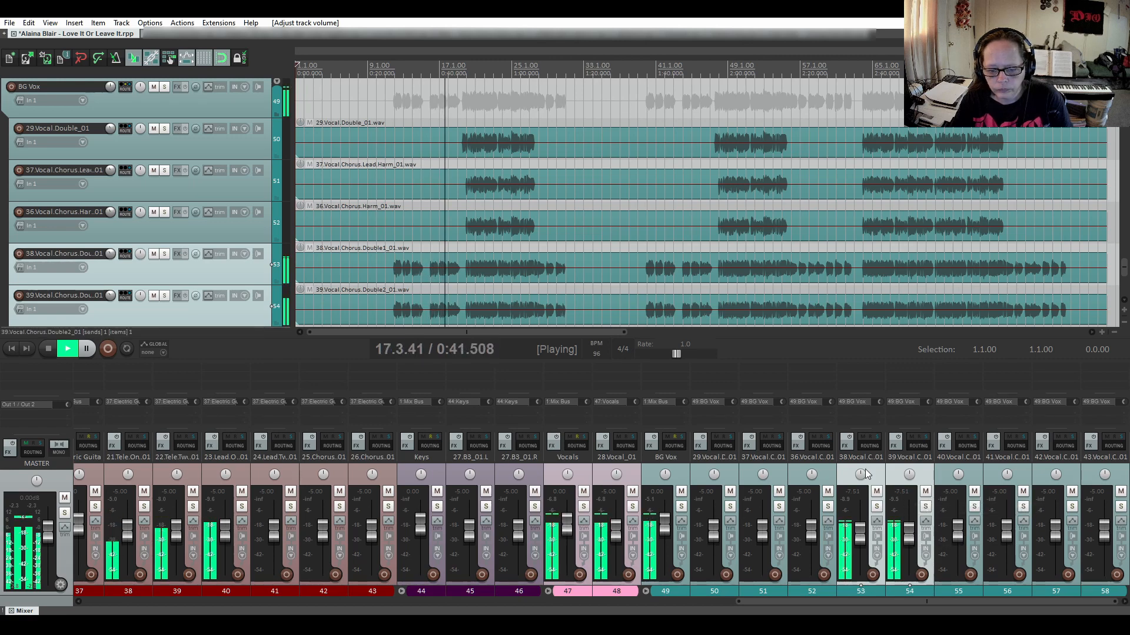
Pan the 38.Vocal.Chorus.Double1_01 track left and the 39.Vocal.Chorus.Double2_01 track right.
drag(863, 475, 864, 491)
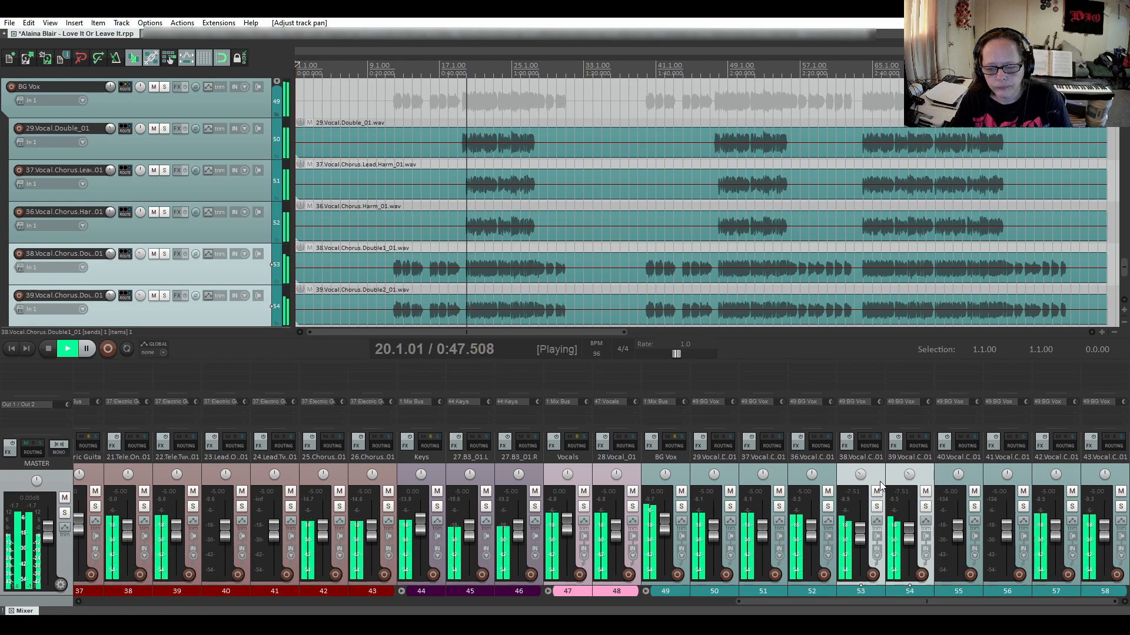
drag(909, 477, 909, 440)
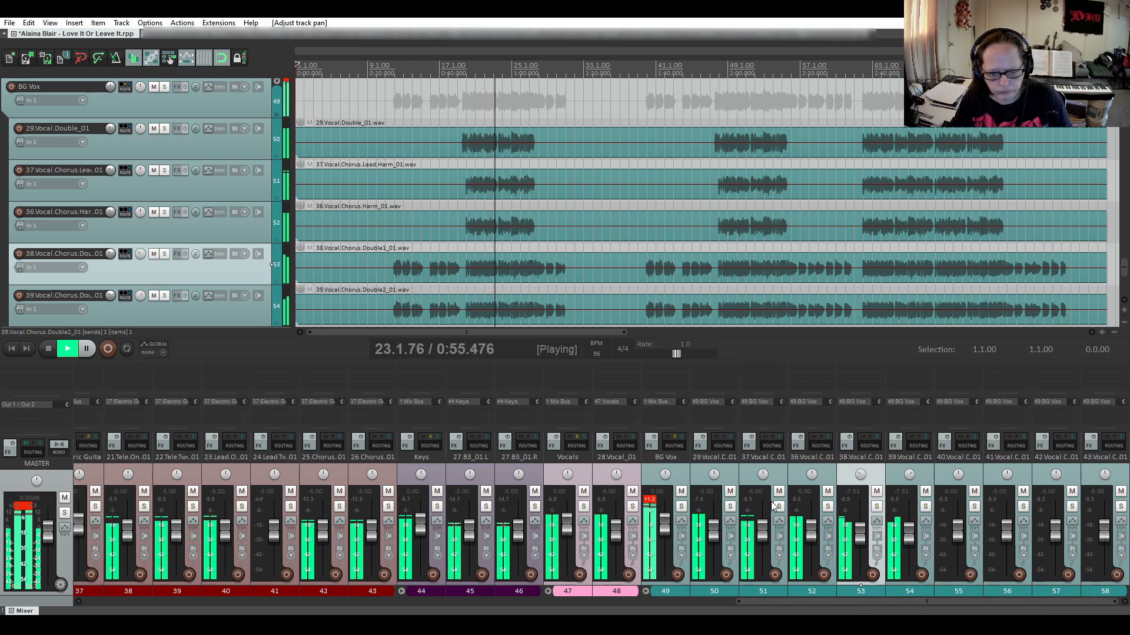
Select the background vocals from 29.Vocal.Double_01 through 43.Vocal.Chorus.6_01 and lower them together, with 43.Vocal.Chorus.6_01 at about -6.5 dB.
click(733, 467)
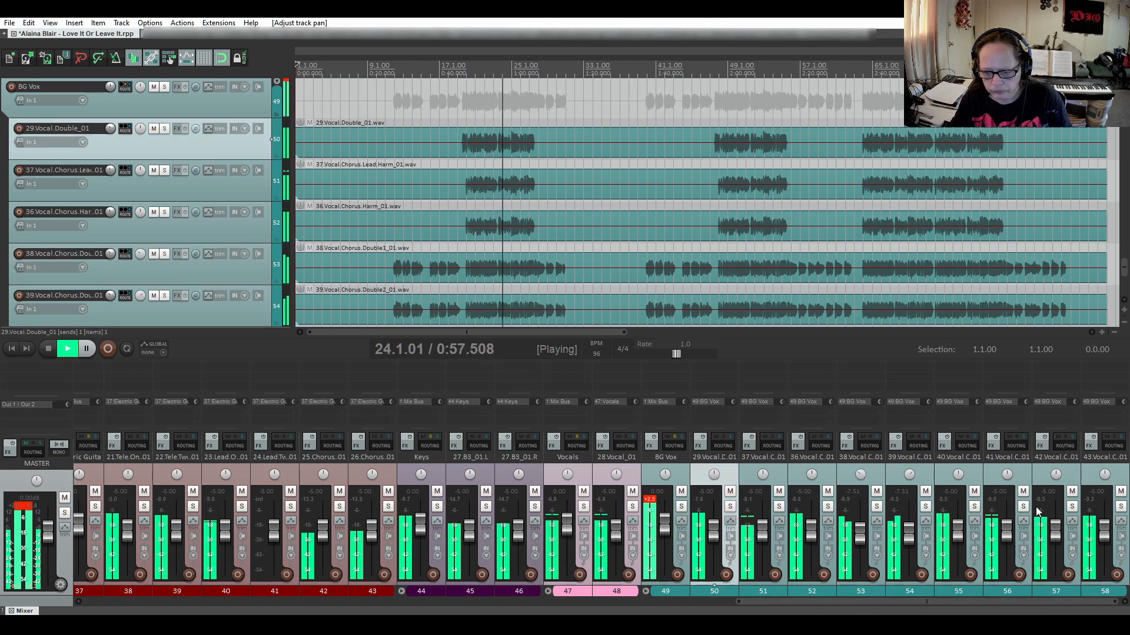
shift+click(1124, 478)
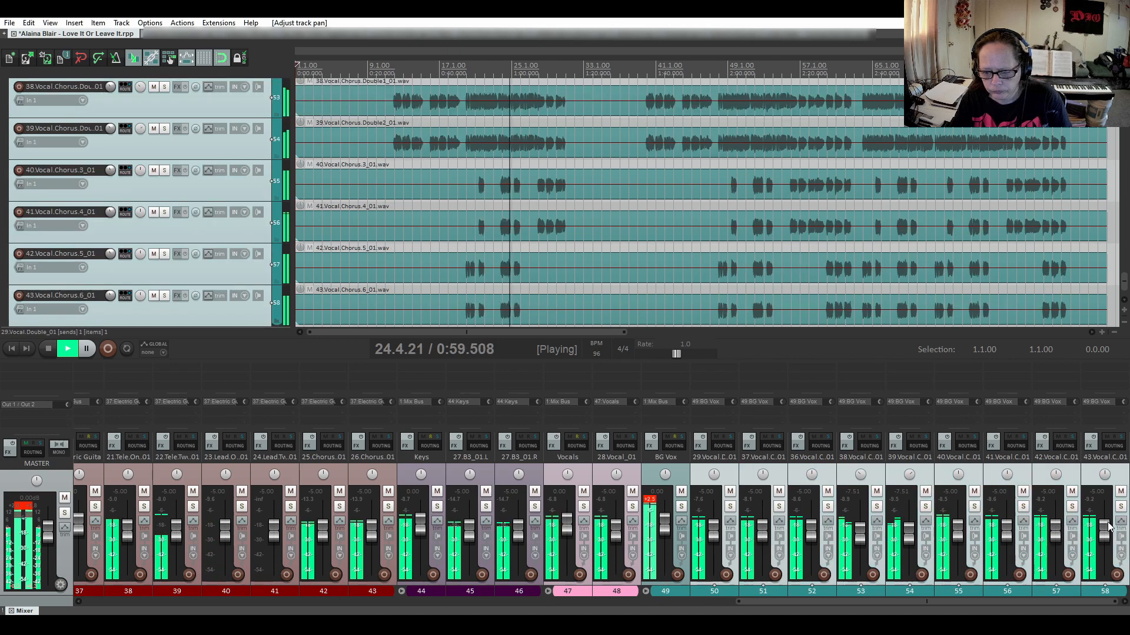
drag(1105, 527, 1108, 535)
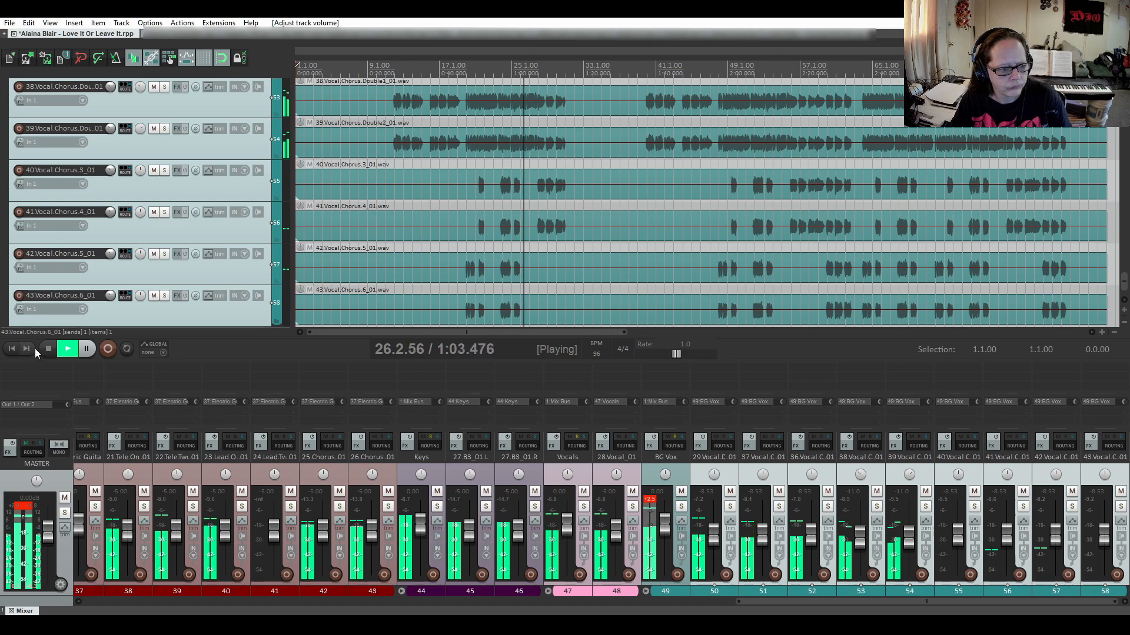
Pan the paired 01.Addictive.Drums_01 left and right channel tracks to opposite sides.
scroll(2, 256, up, 8)
scroll(1, 256, up, 20)
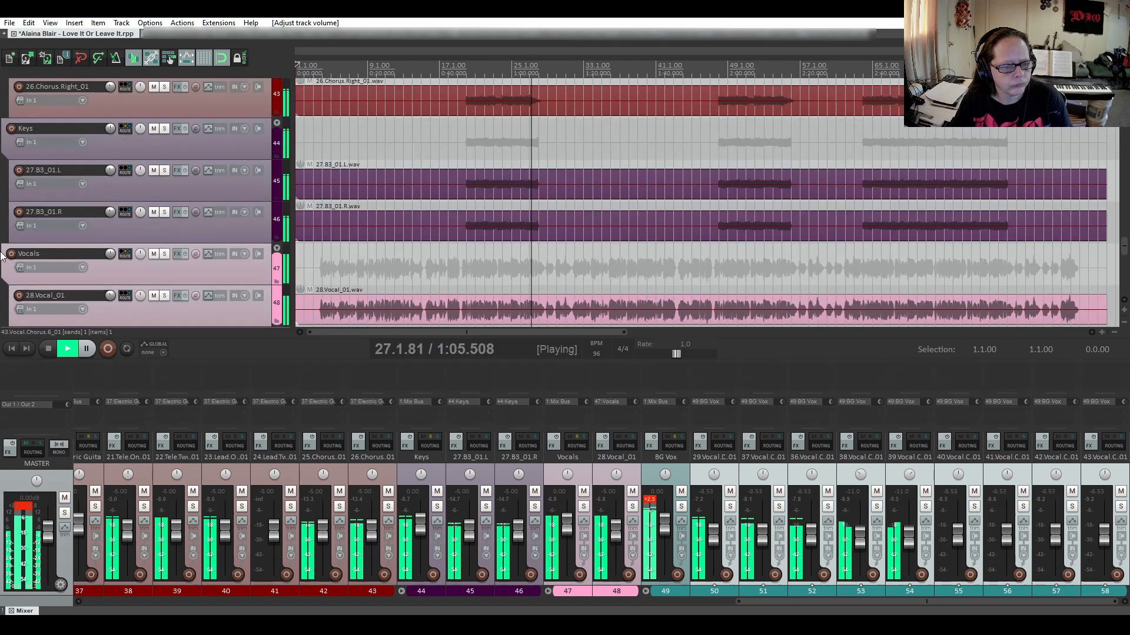
scroll(1, 256, up, 19)
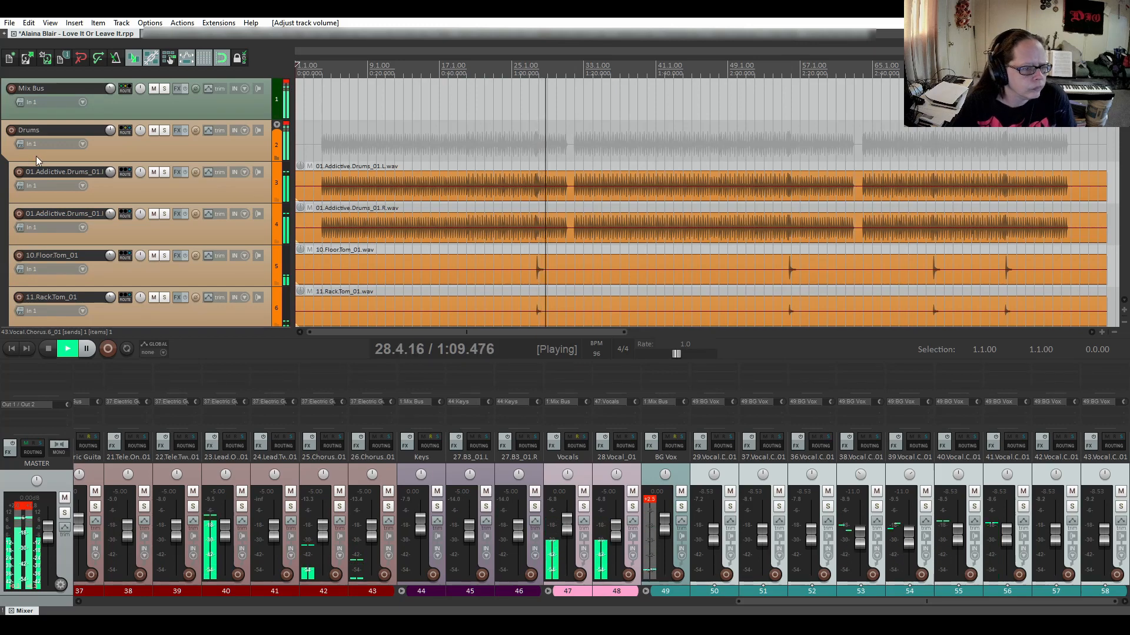
mouse_move(141, 174)
mouse_down()
mouse_move(141, 211)
mouse_move(140, 176)
mouse_up()
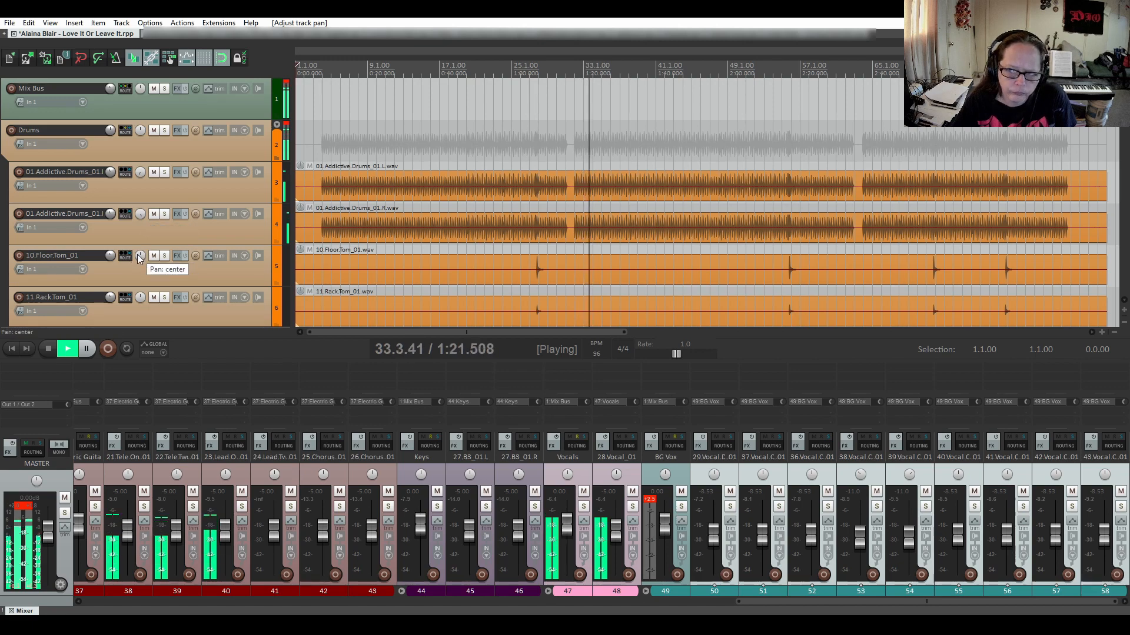
Pan the 10.FloorTom_01 track left, and the 11.RackTom_01 and 12.Crash_01 tracks right.
drag(139, 258, 139, 269)
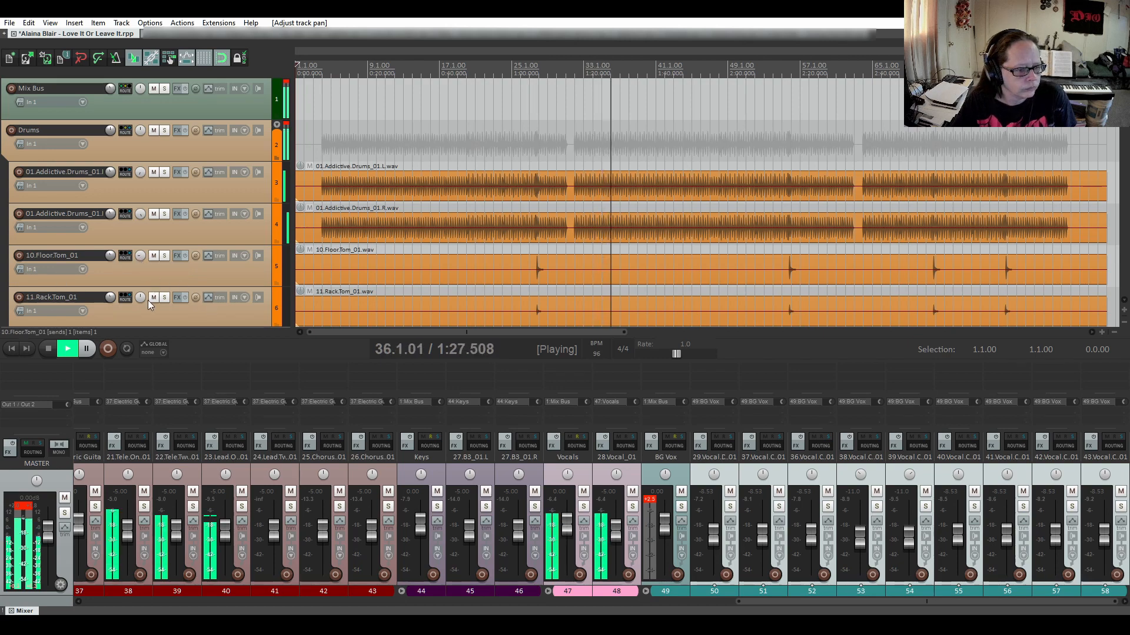
drag(142, 299, 141, 293)
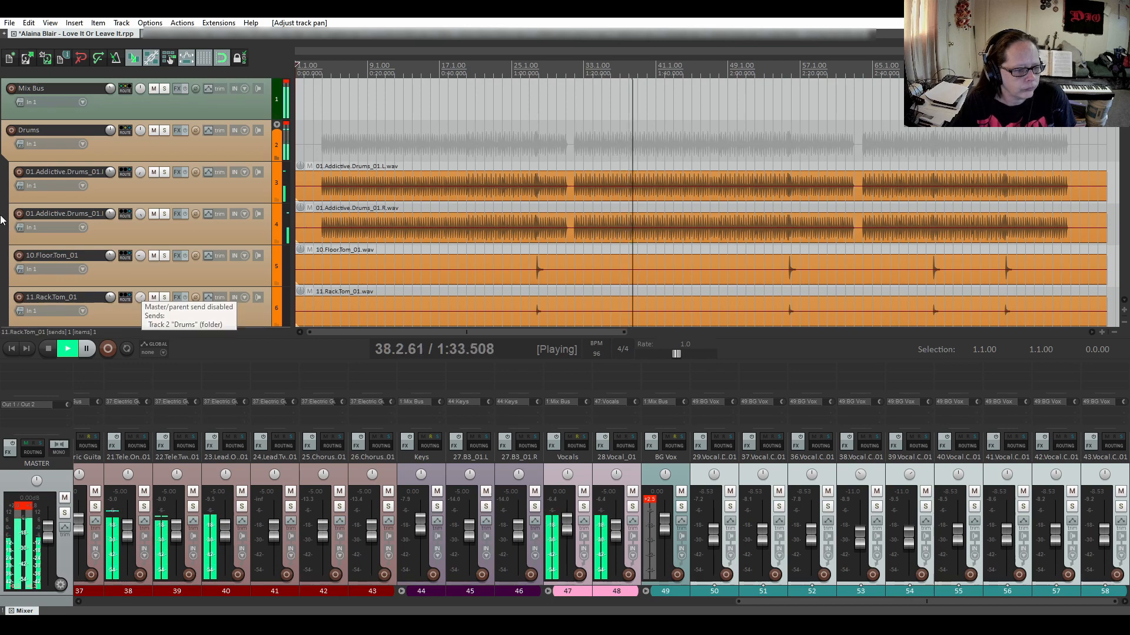
scroll(16, 194, down, 4)
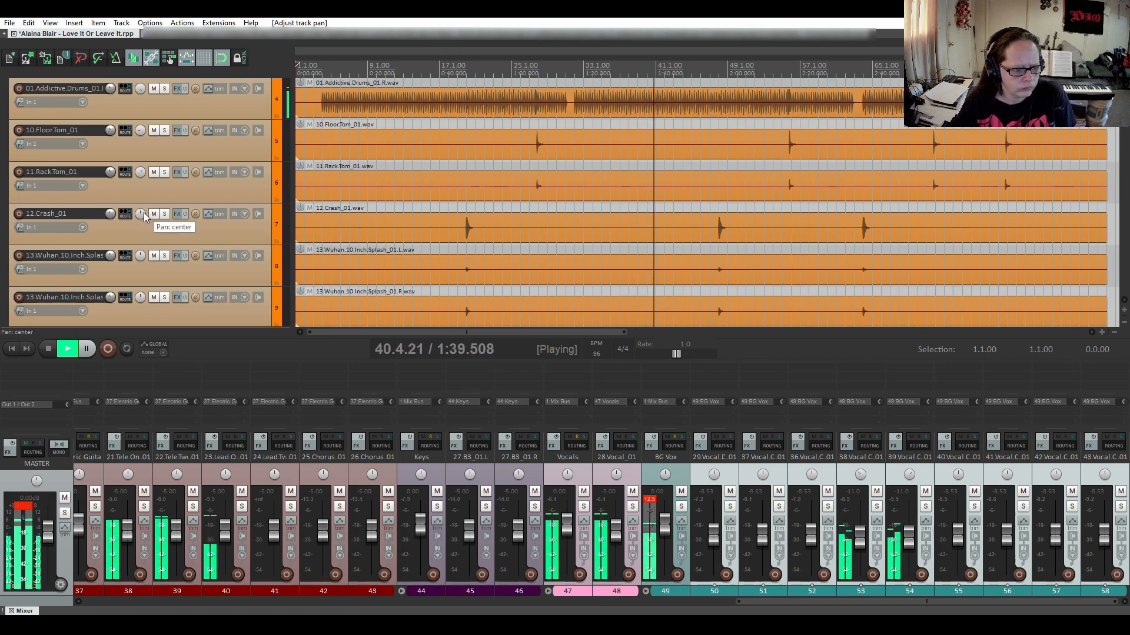
drag(143, 214, 144, 192)
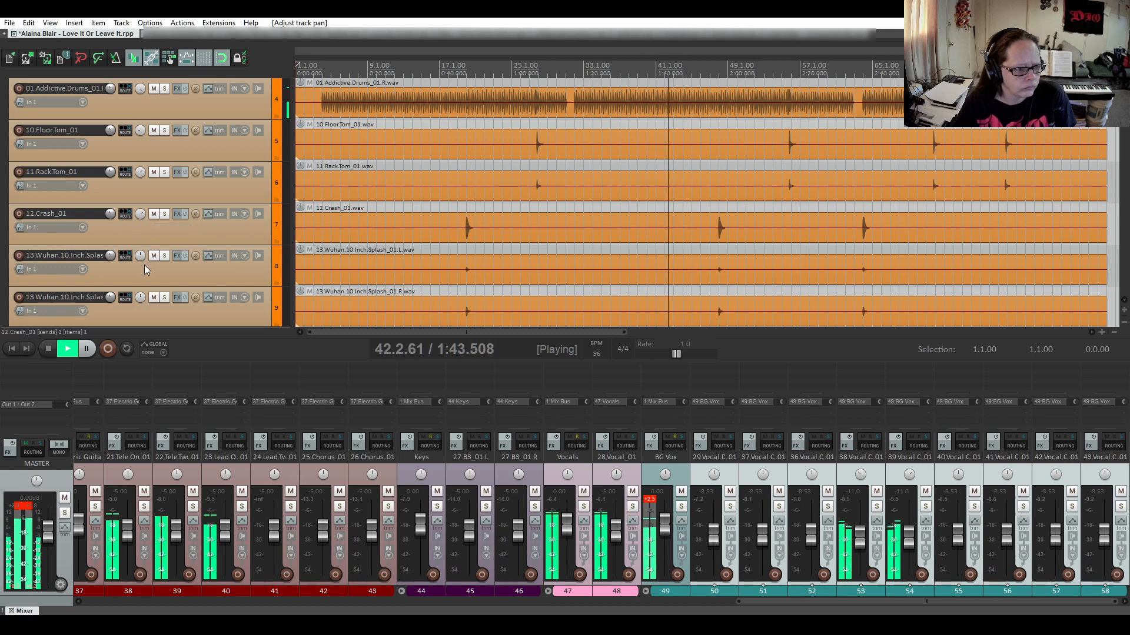
Adjust the pan of both 13.Wuhan.10.Inch.Splash_01 tracks and lower the 12.Crash_01.wav item volume to -4.78 dB.
scroll(146, 265, down, 1)
scroll(146, 265, down, 1)
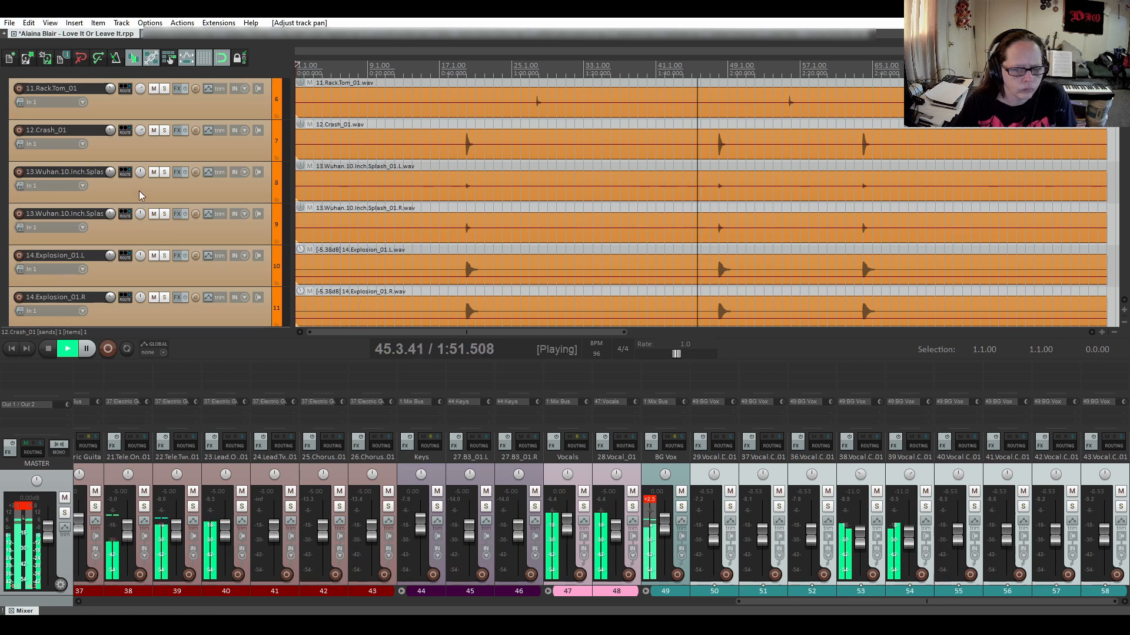
drag(140, 173, 140, 172)
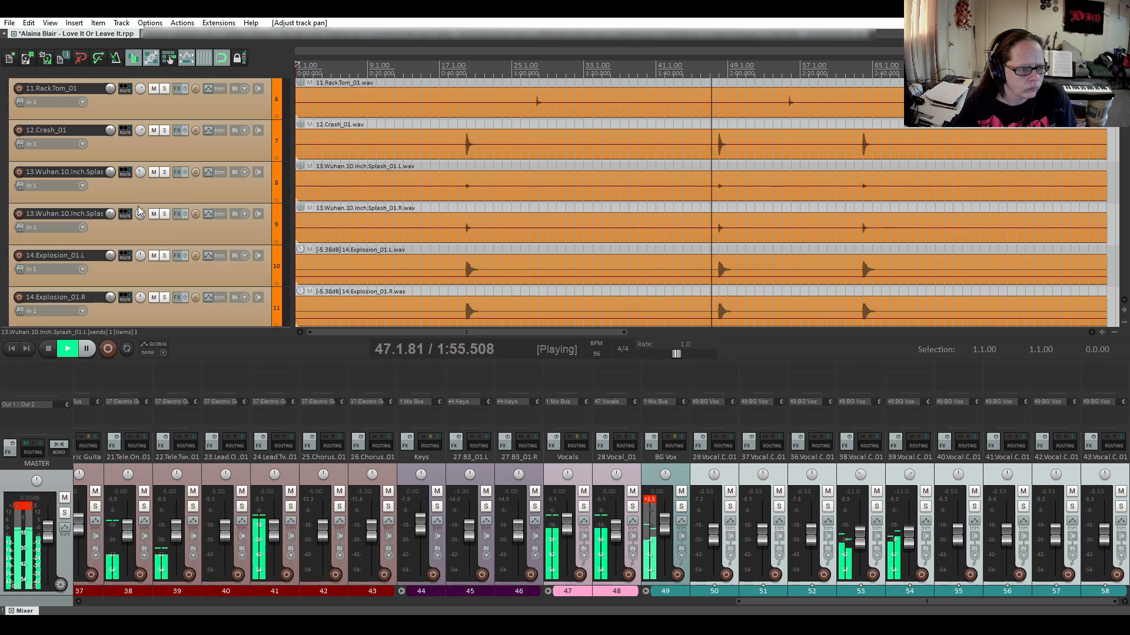
drag(140, 215, 140, 223)
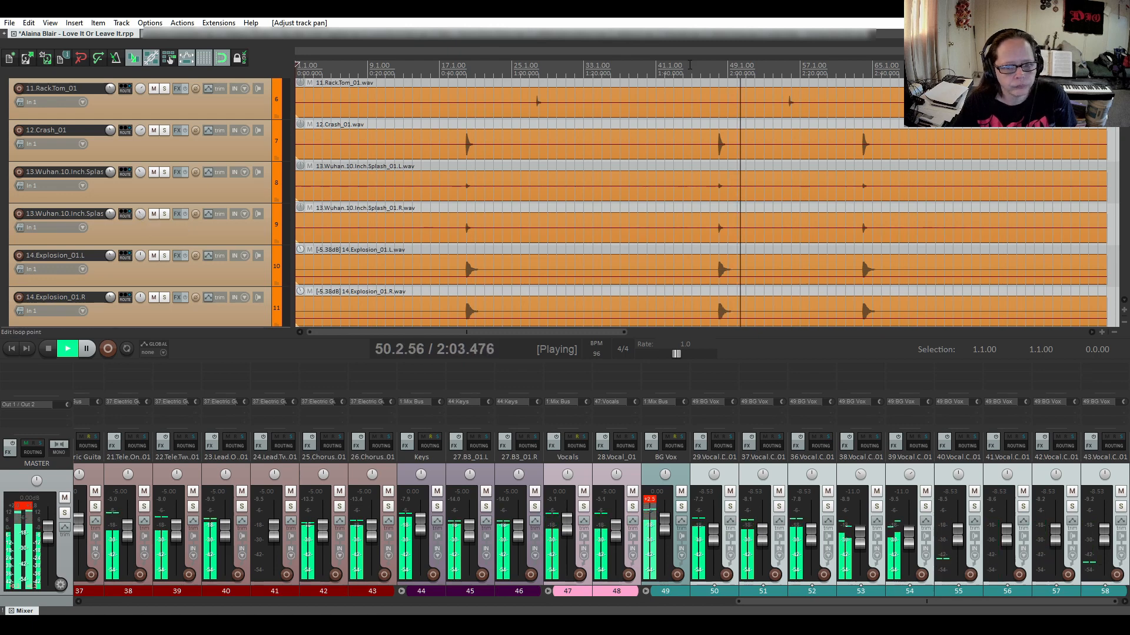
drag(674, 143, 674, 151)
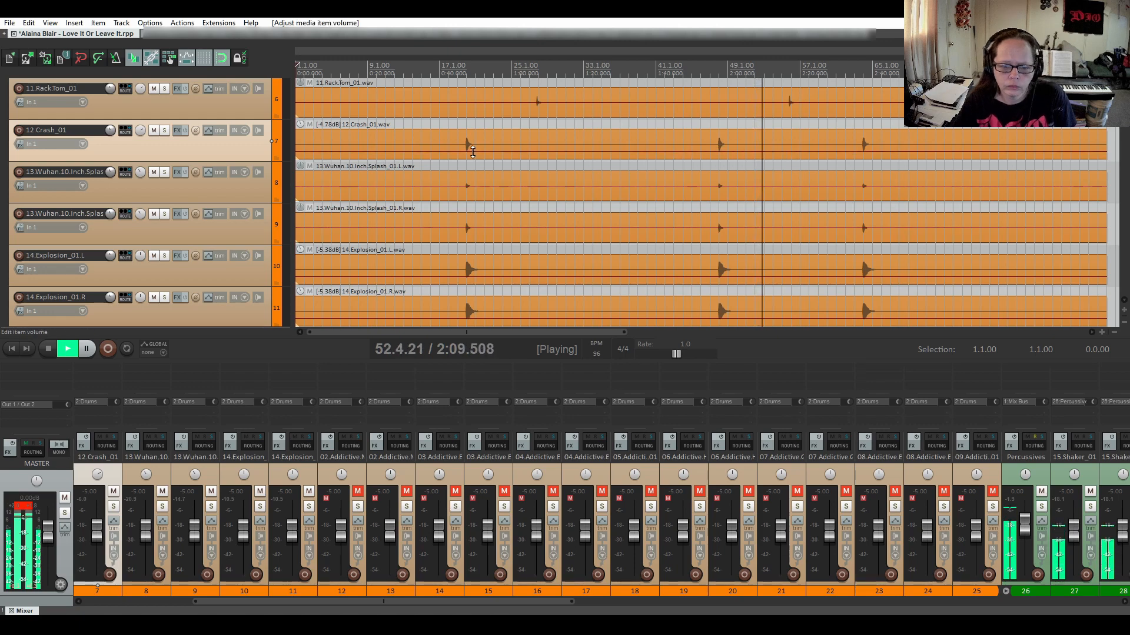
Mute the right-channel percussion tracks 16.Tambo_01.R and 15.Shaker_01.R.
scroll(181, 177, down, 1)
scroll(182, 178, down, 2)
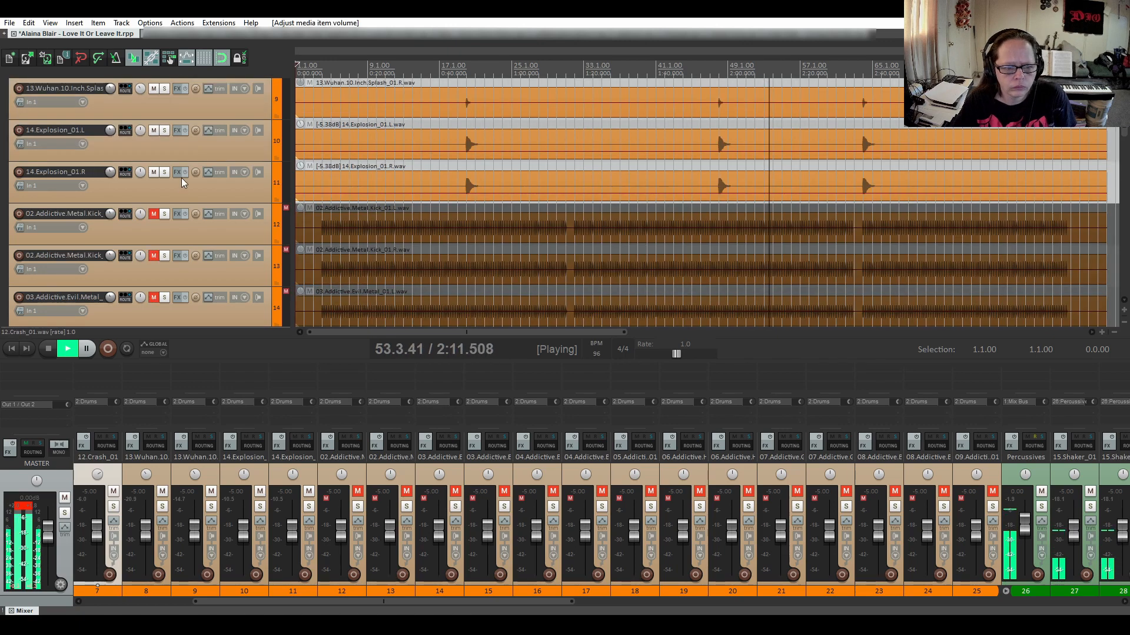
scroll(182, 178, down, 7)
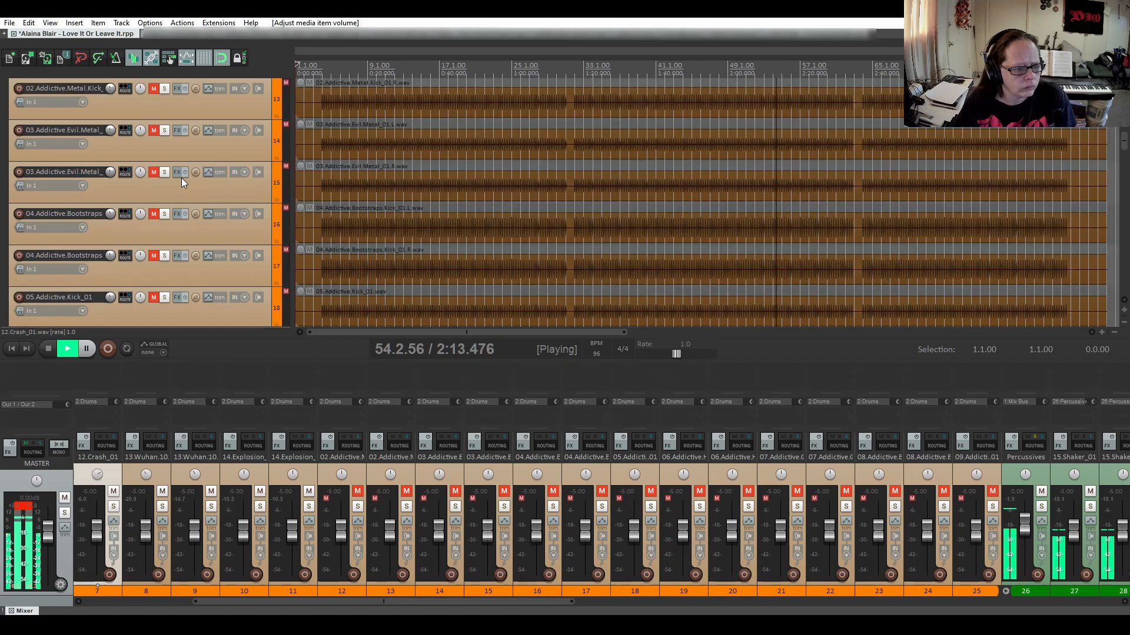
scroll(181, 178, down, 8)
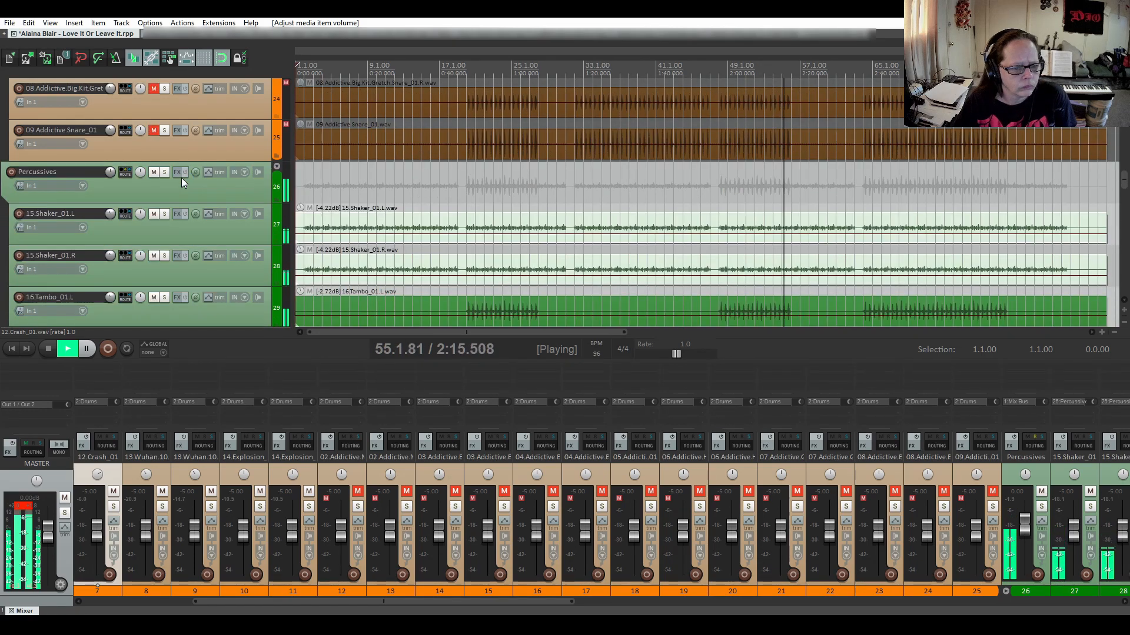
scroll(181, 177, down, 3)
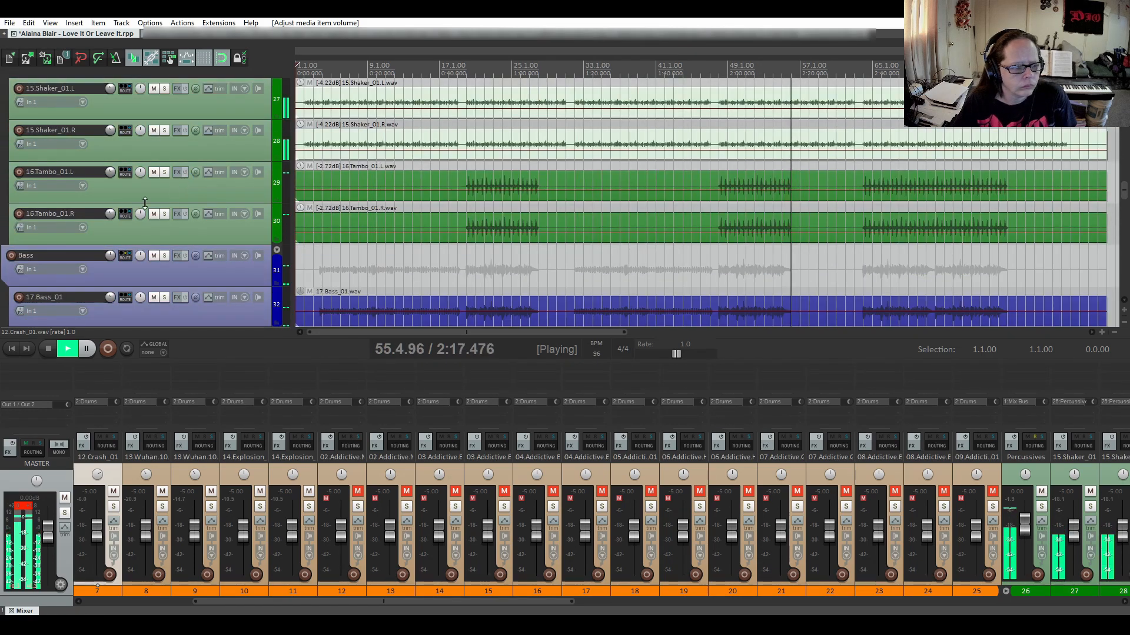
click(150, 214)
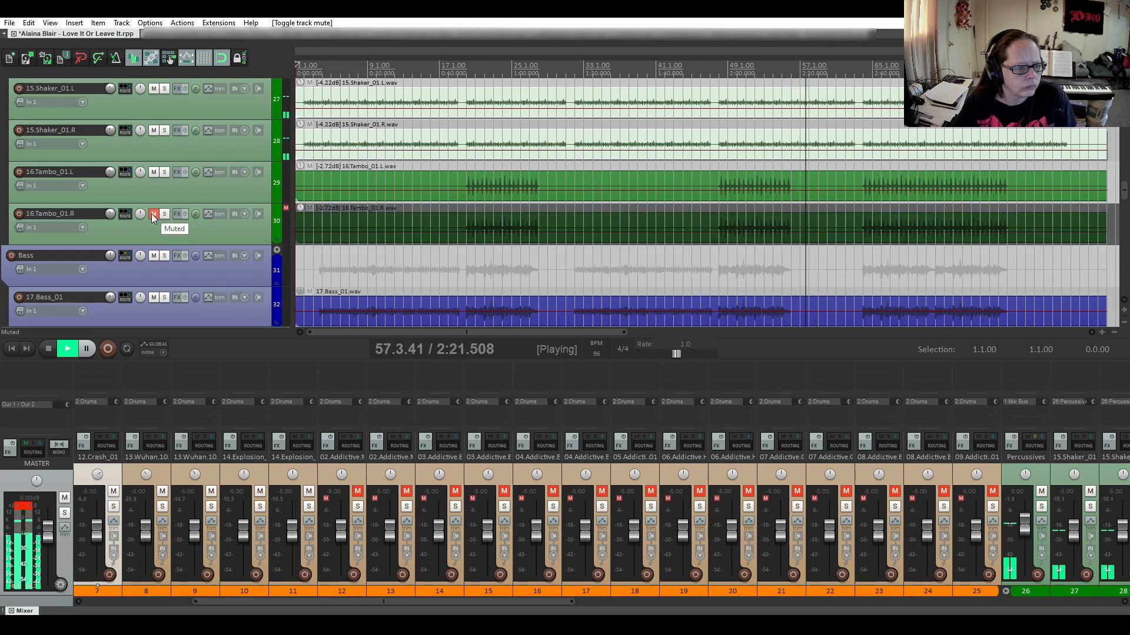
click(155, 132)
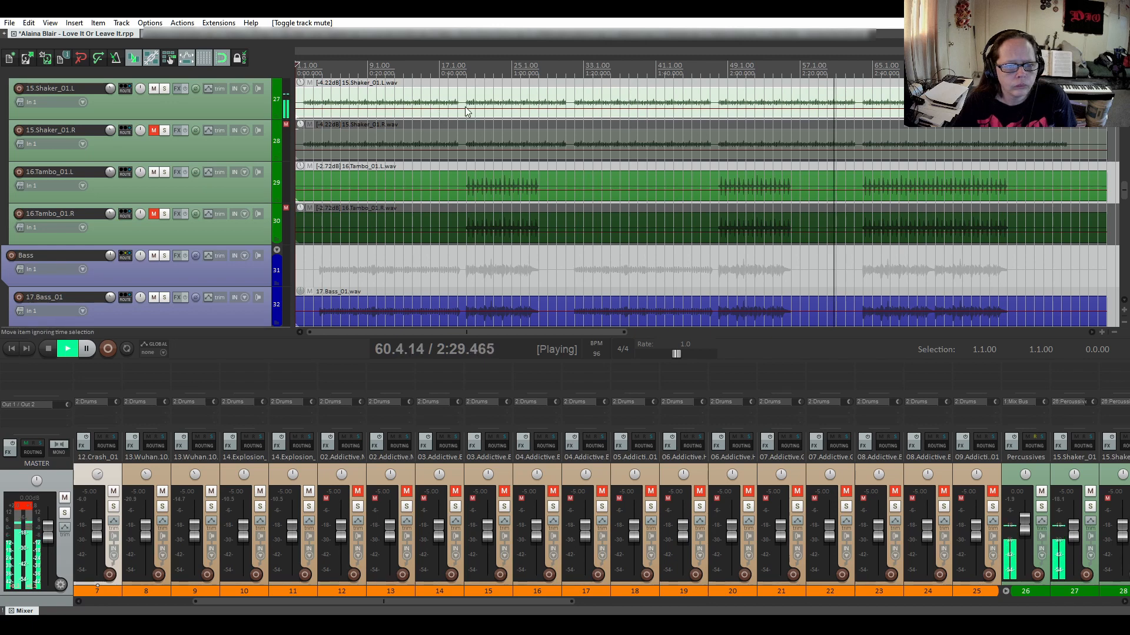
Raise both 15.Shaker_01 items to -2.28 dB, and the 15.Shaker_01.L item alone to -1.06 dB.
drag(464, 107, 465, 106)
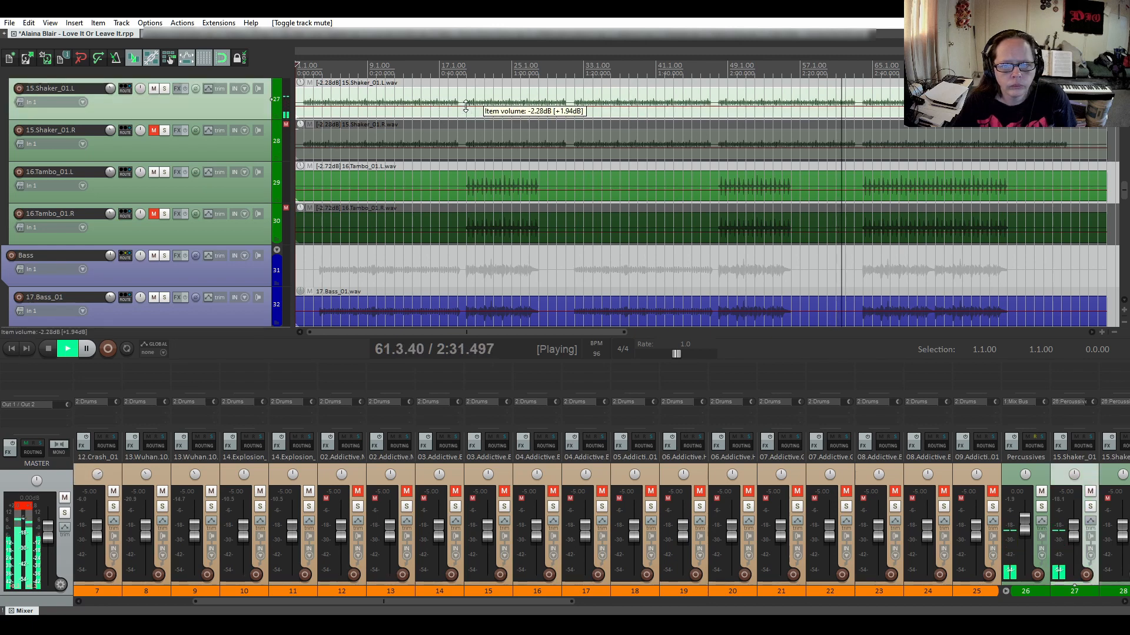
click(250, 147)
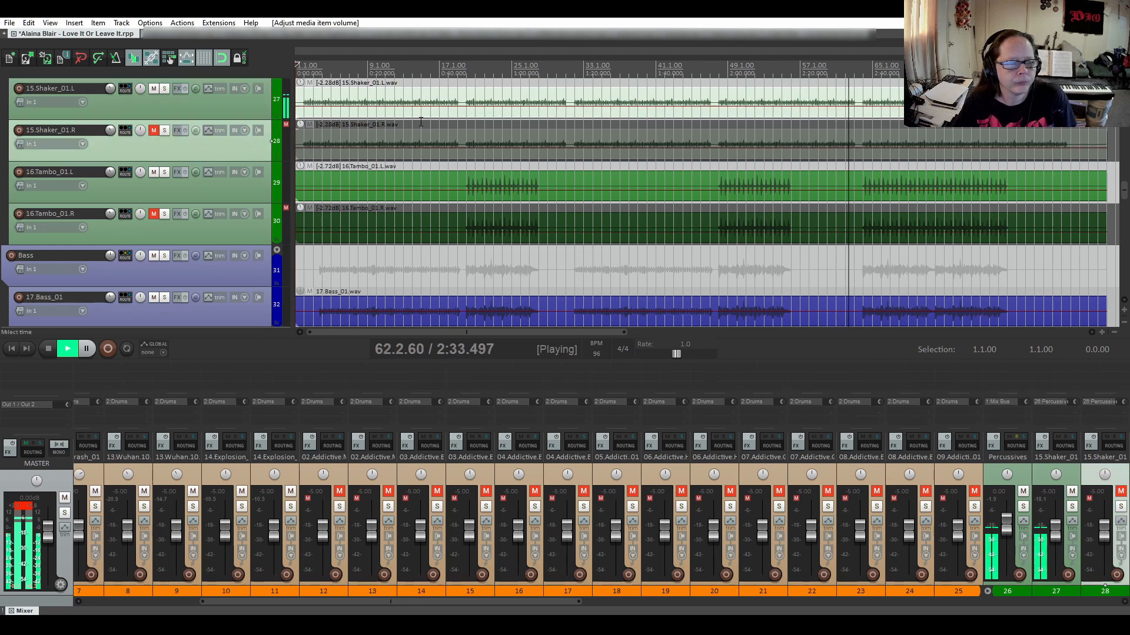
click(423, 110)
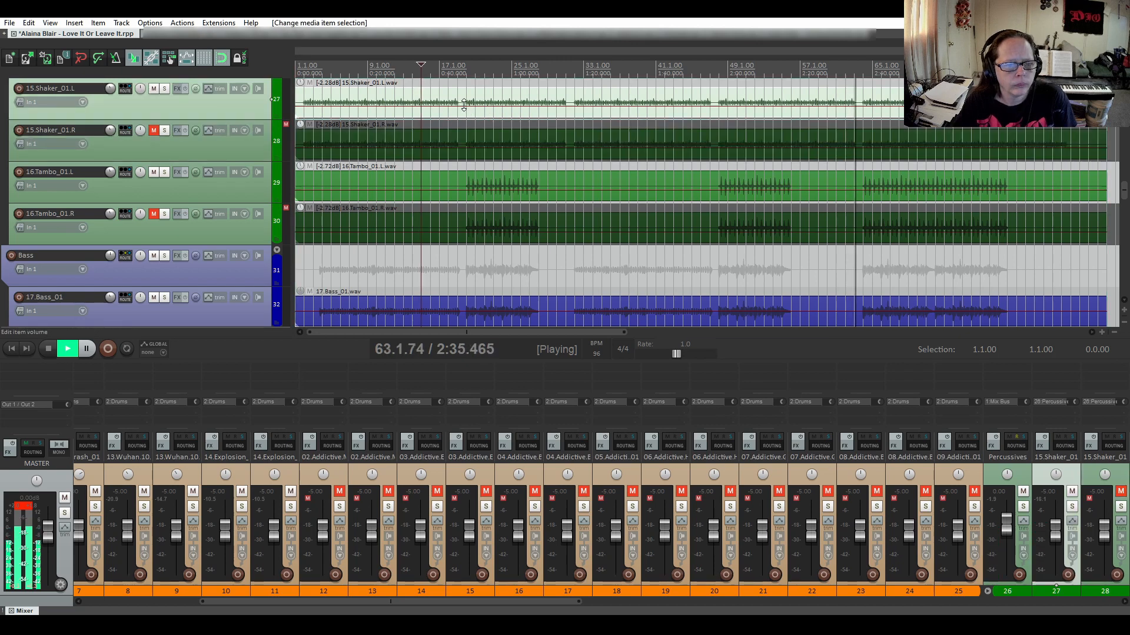
drag(464, 104, 464, 102)
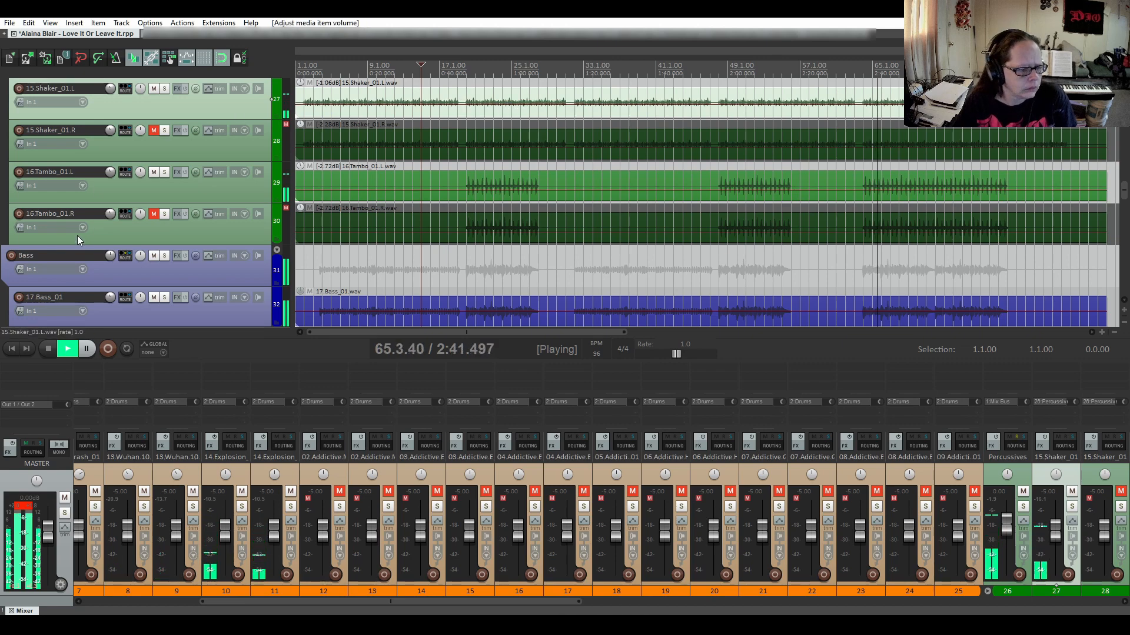
Pan the 18.Acoustic1_01 guitar track to about 58% left.
scroll(77, 235, down, 2)
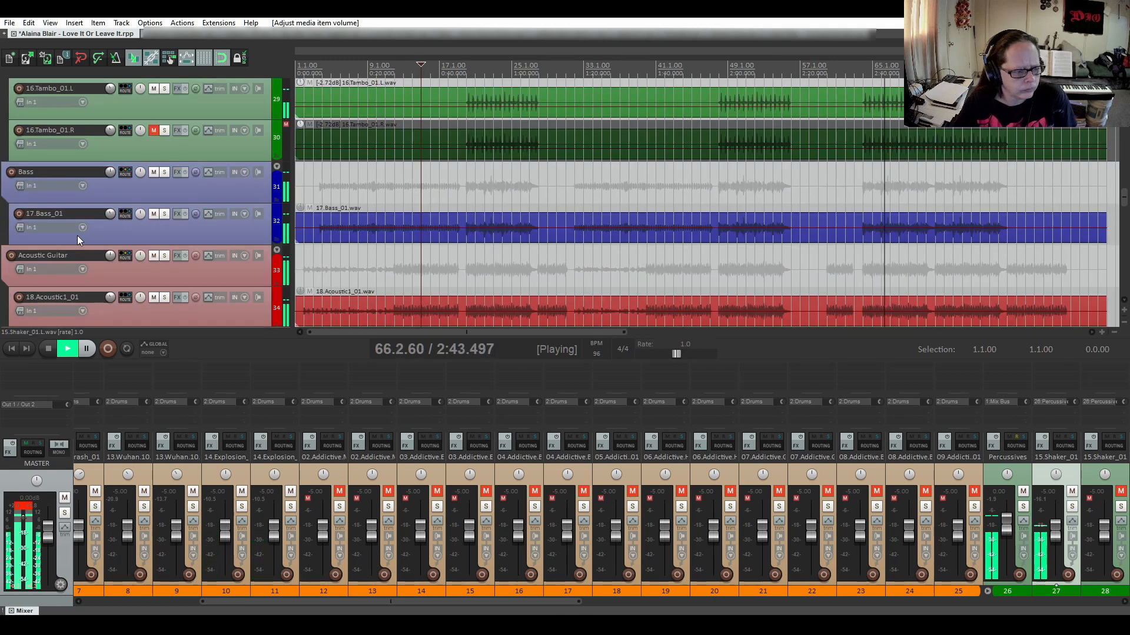
scroll(76, 236, down, 2)
scroll(77, 235, down, 1)
scroll(77, 235, up, 1)
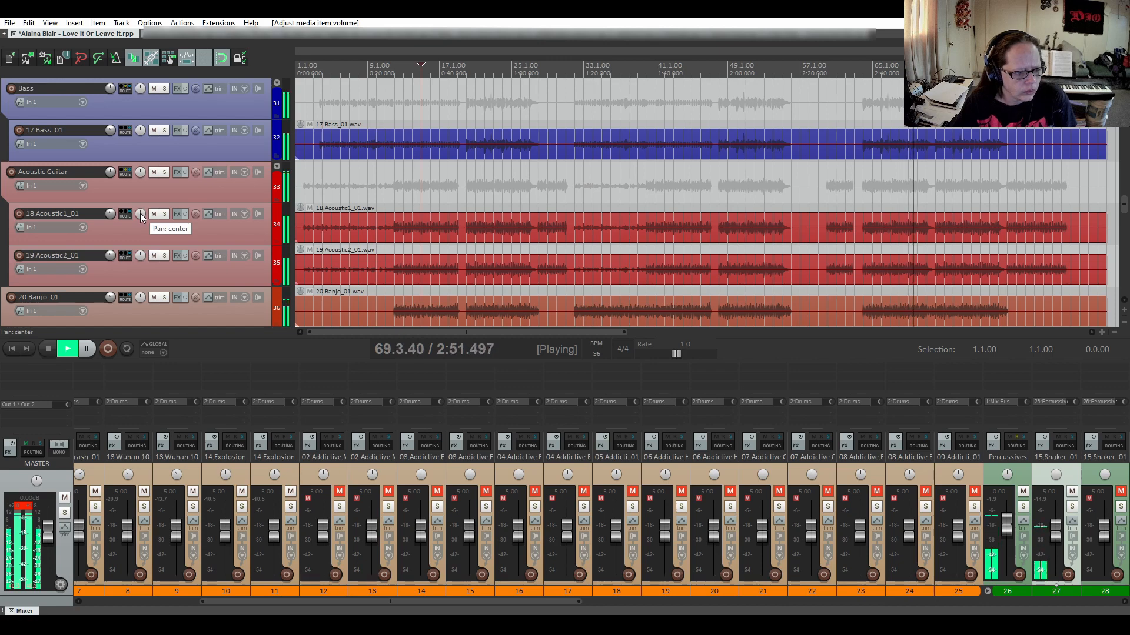
drag(140, 213, 140, 221)
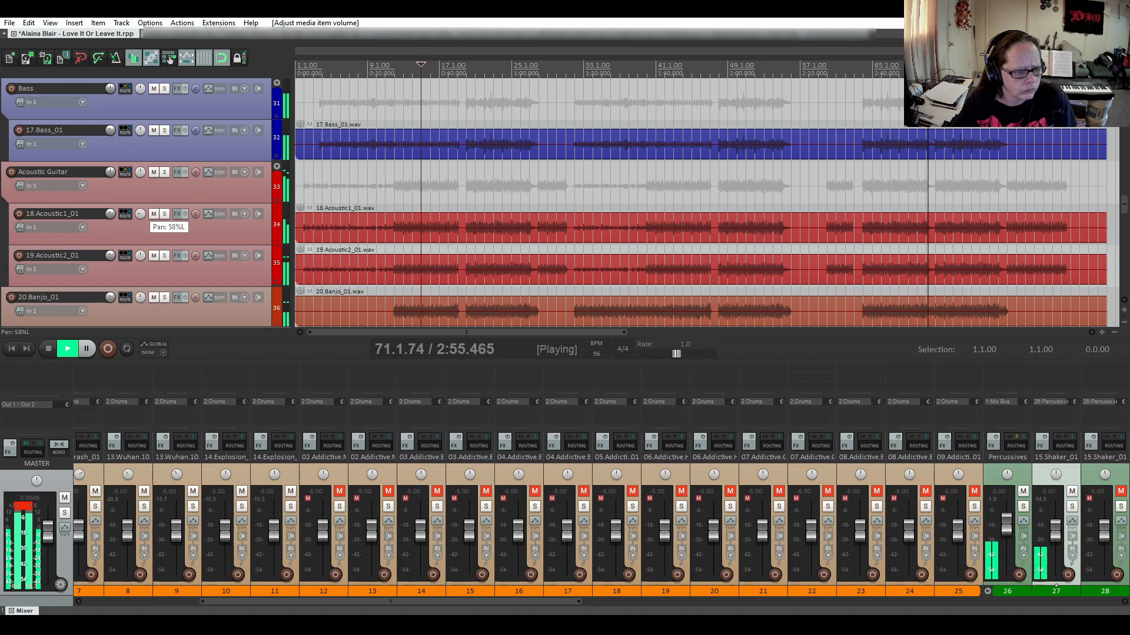
drag(140, 214, 140, 214)
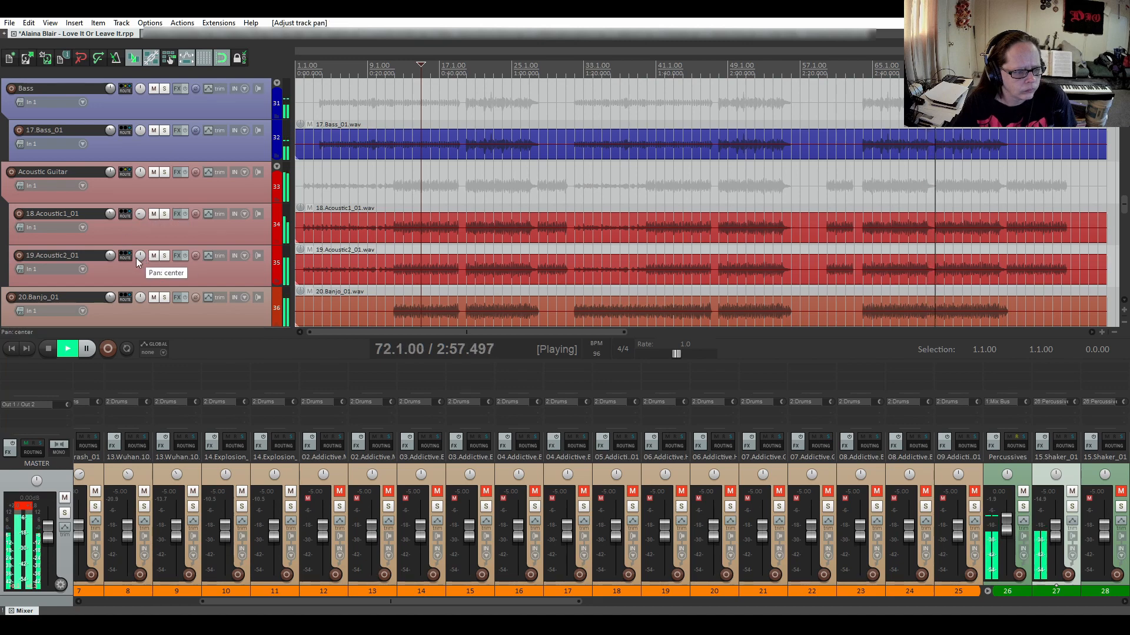
Pan the 19.Acoustic2_01 guitar track to the right.
drag(141, 256, 141, 253)
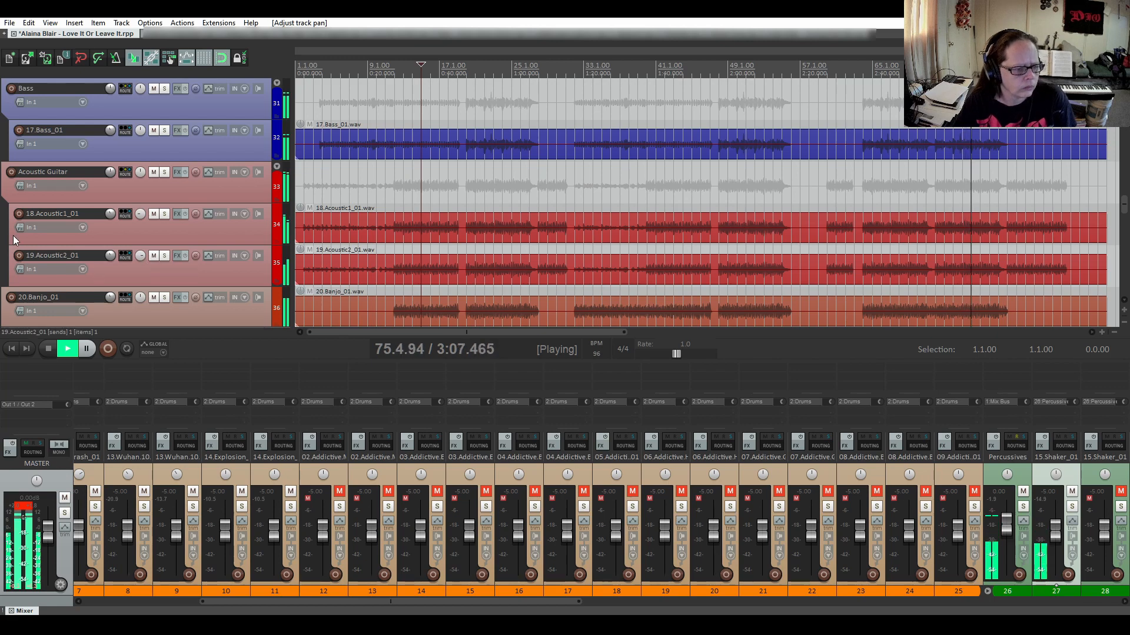
Pan the 25.Chorus.Left_01 guitar track to the left and 26.Chorus.Right_01 to the right.
scroll(13, 235, down, 2)
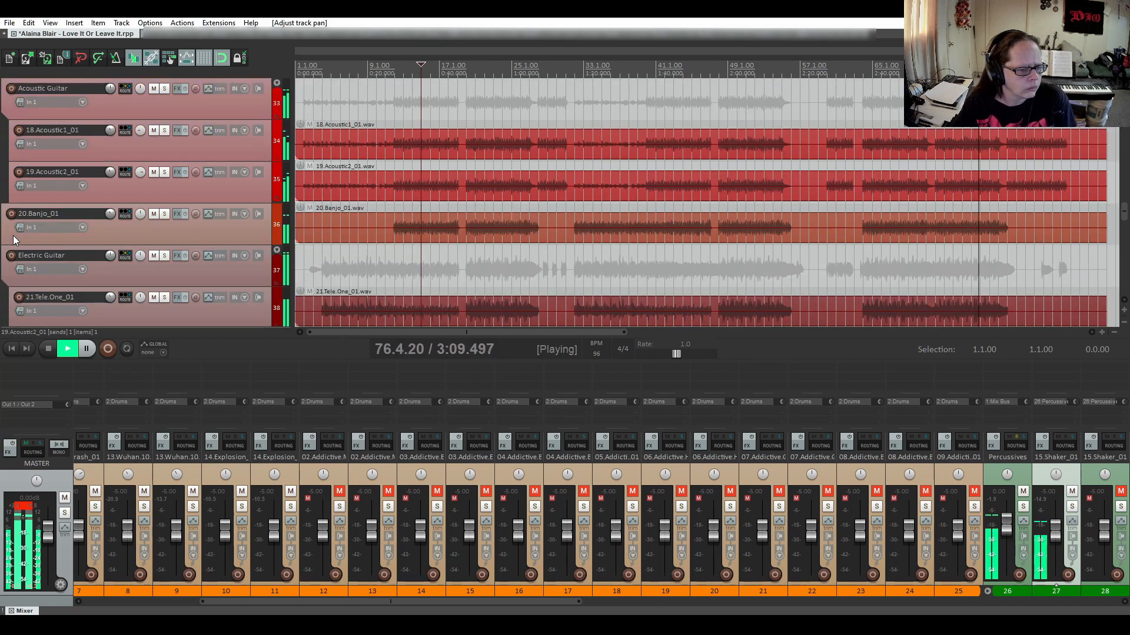
scroll(29, 240, down, 2)
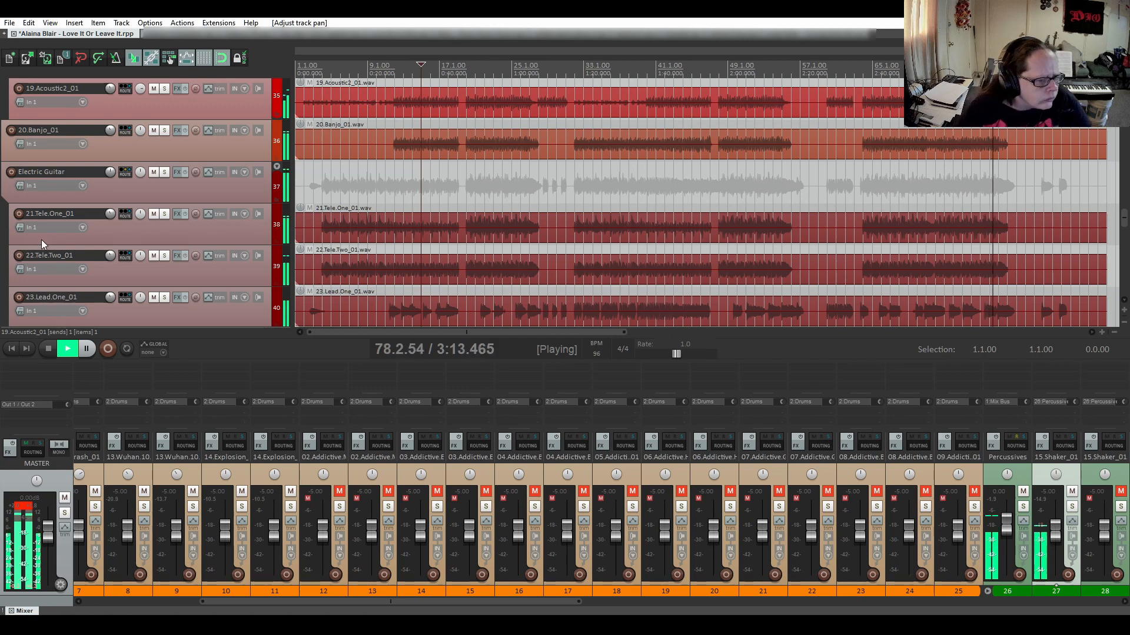
scroll(42, 239, down, 2)
scroll(41, 239, down, 1)
scroll(41, 239, down, 2)
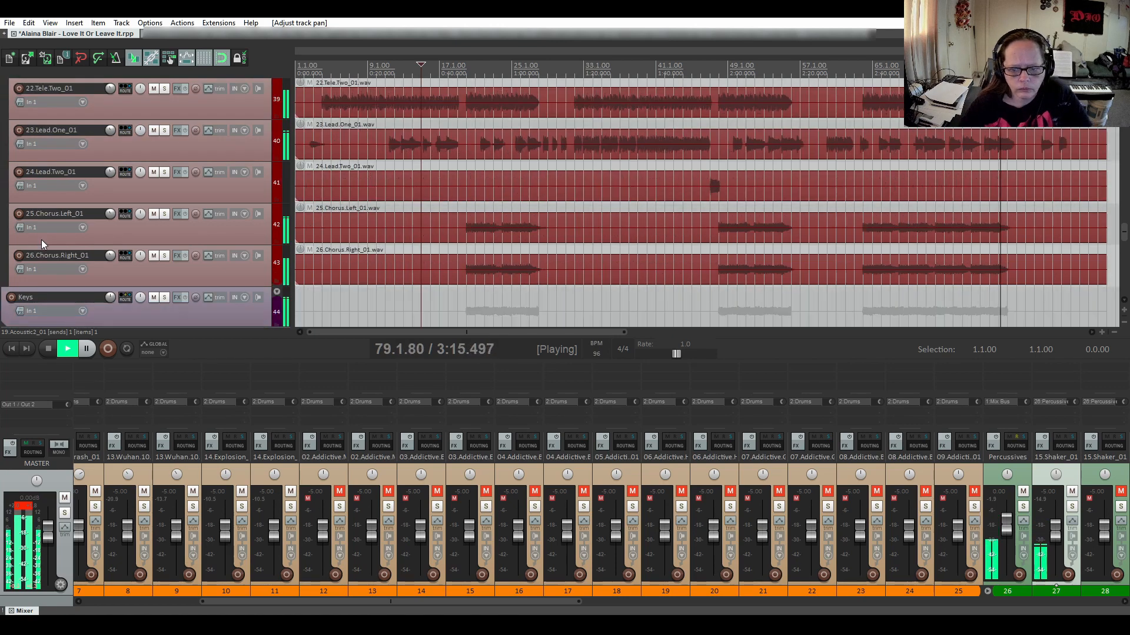
scroll(41, 239, up, 1)
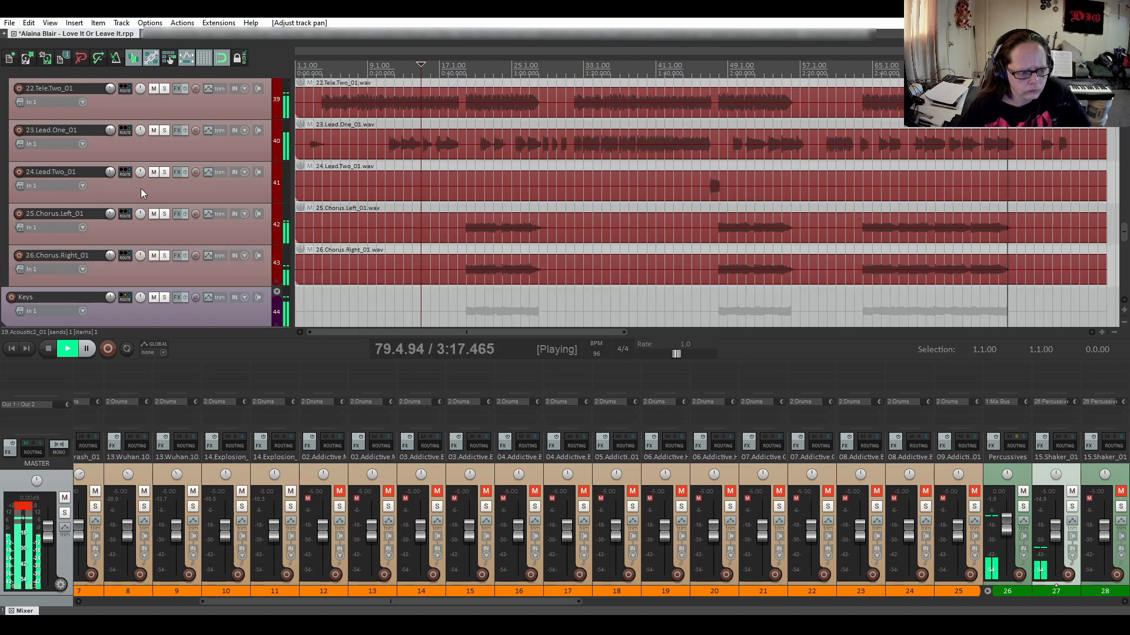
drag(143, 211, 143, 210)
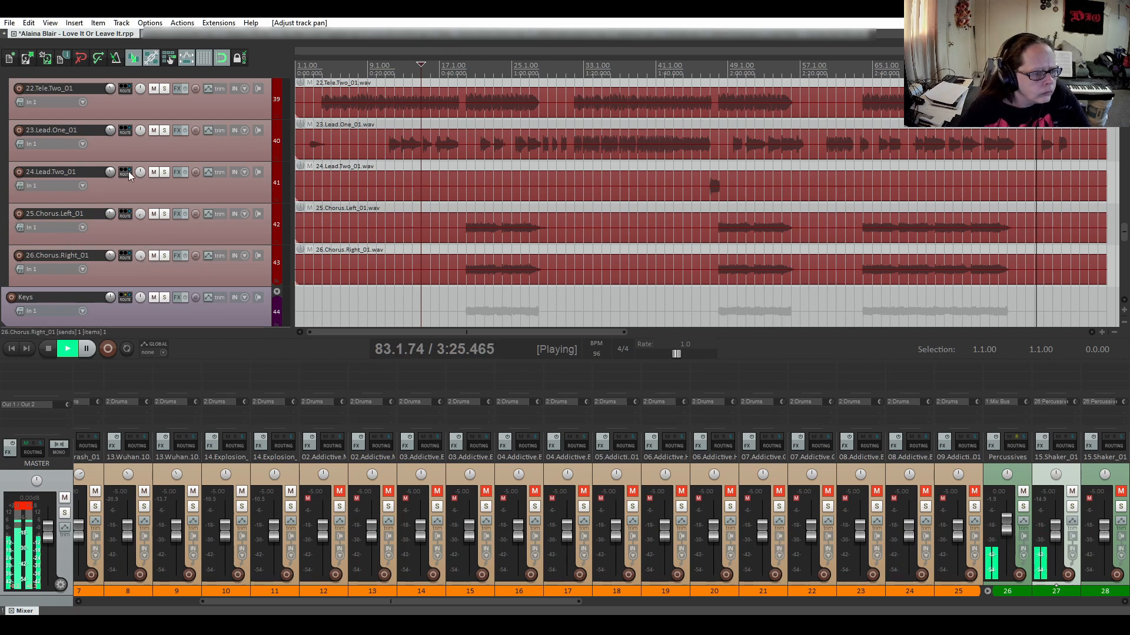
Pan the 21.Tele.One_01 guitar track to 60% left and 22.Tele.Two_01 to the right.
scroll(134, 170, up, 1)
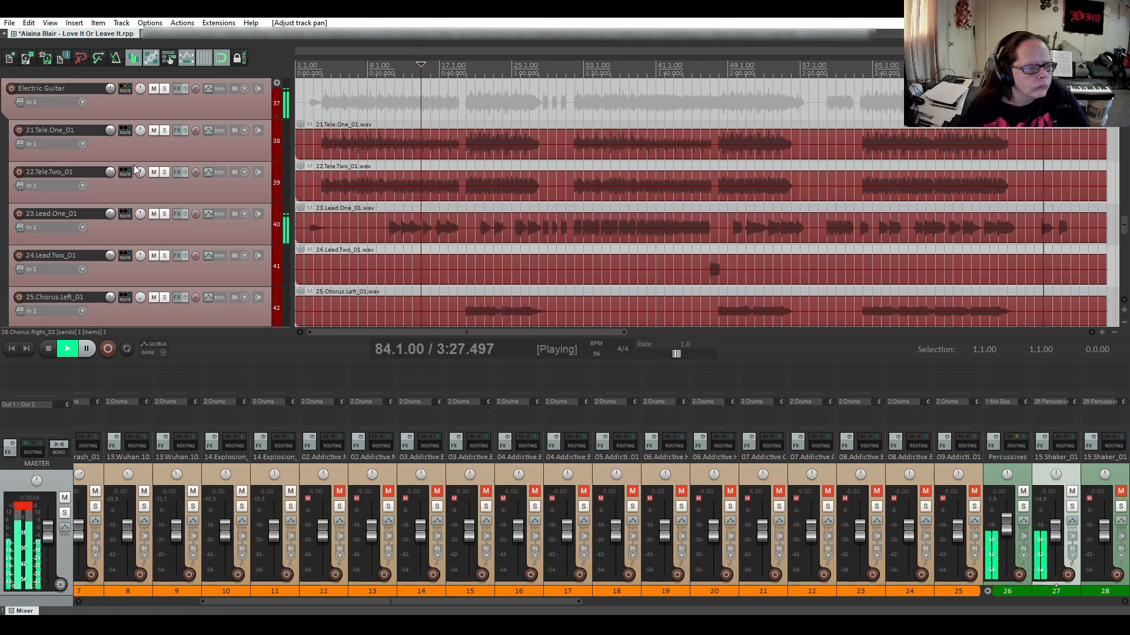
drag(139, 130, 139, 155)
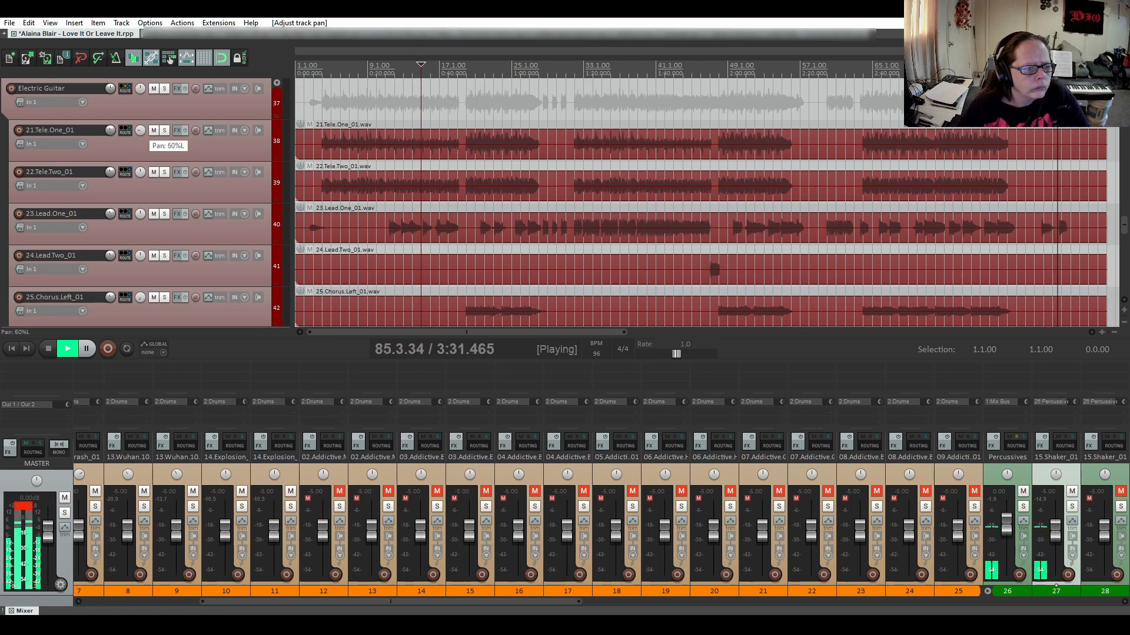
drag(141, 173, 141, 151)
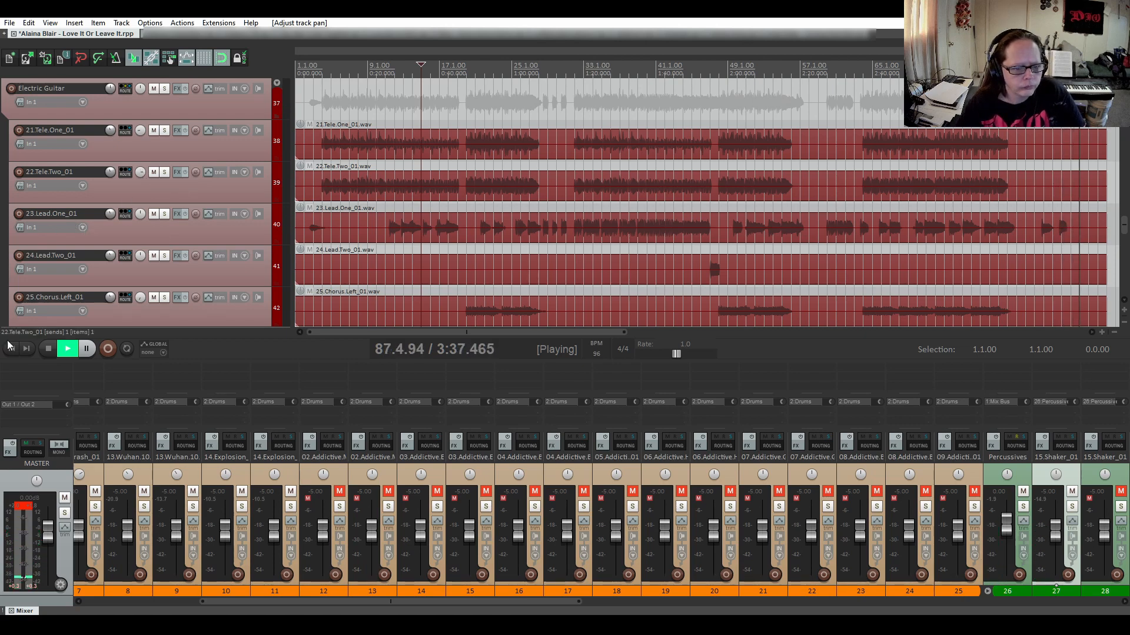
Stop playback and save the project.
click(47, 352)
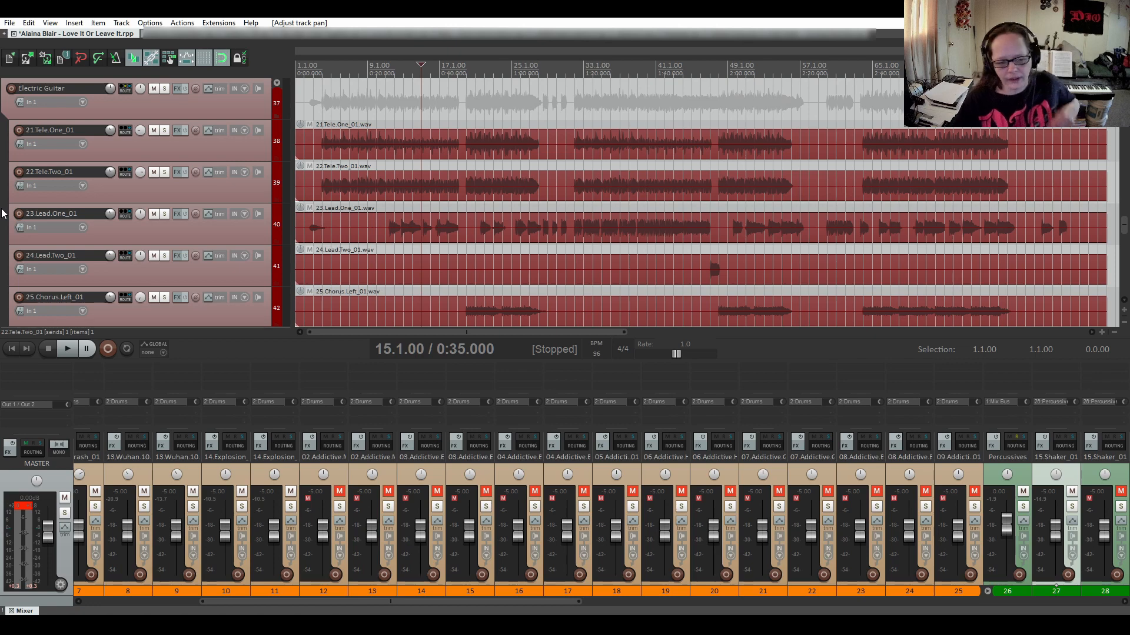
scroll(2, 213, up, 9)
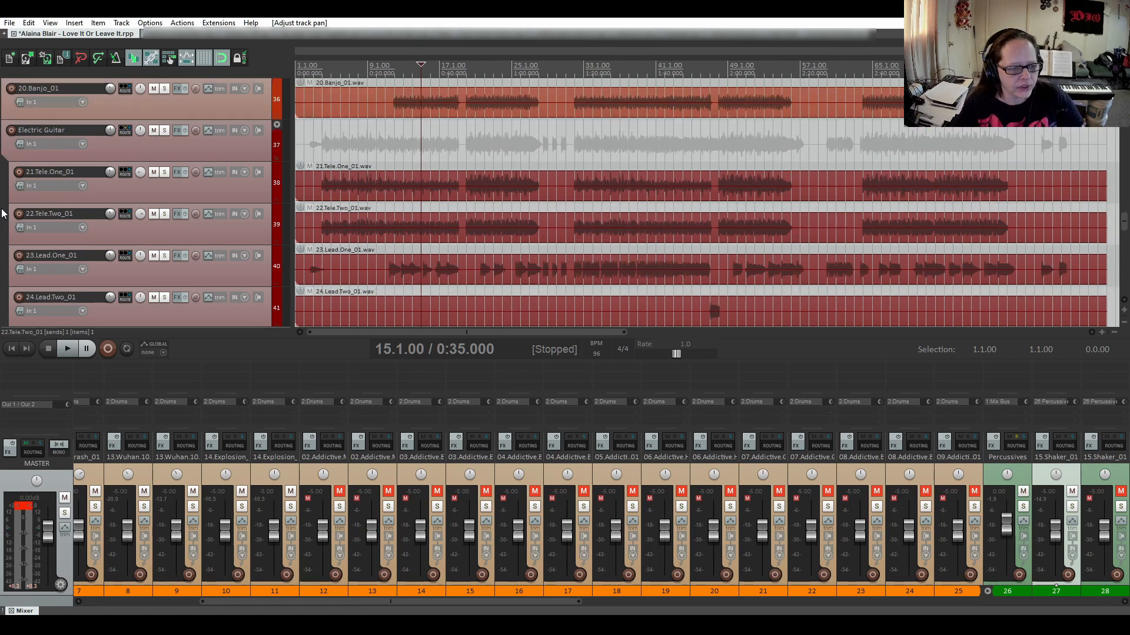
scroll(1, 213, up, 2)
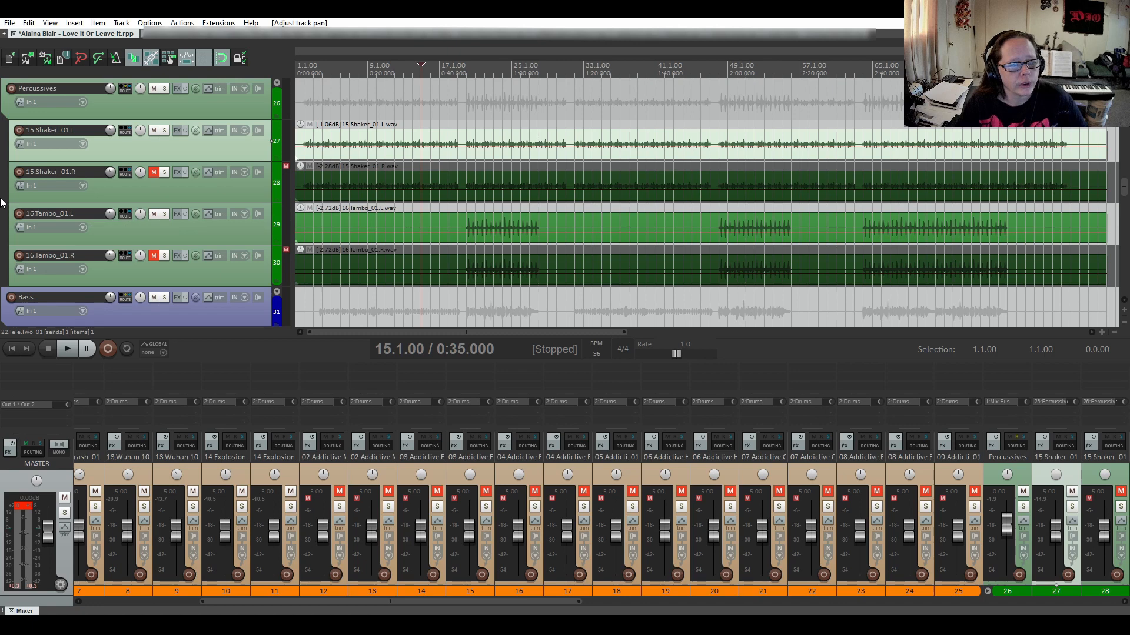
scroll(1, 203, up, 4)
scroll(1, 203, up, 19)
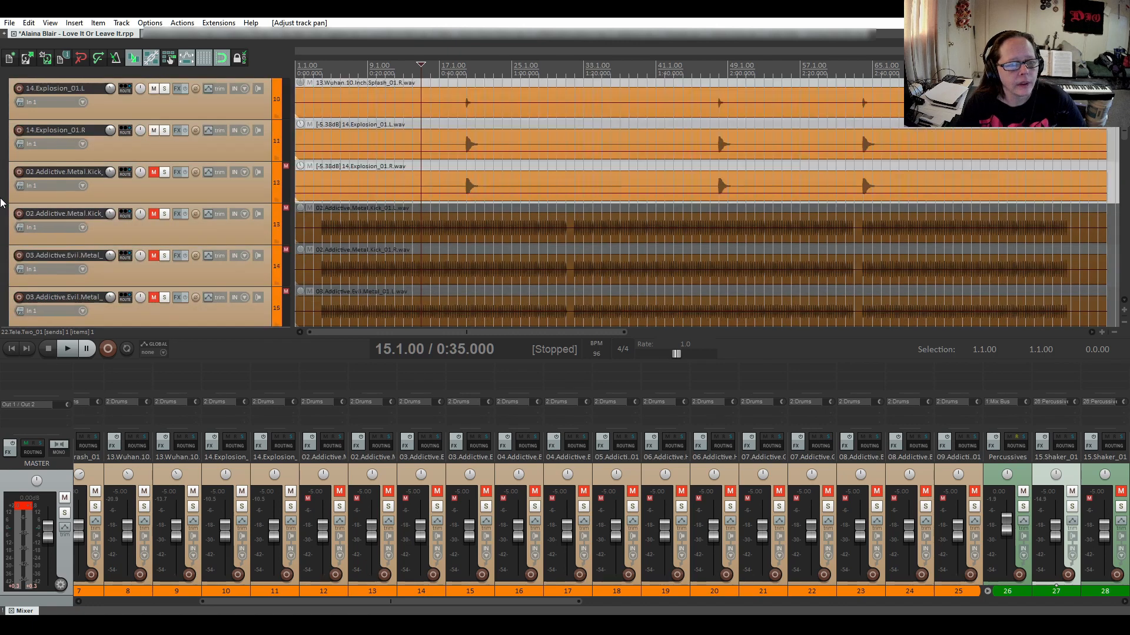
scroll(1, 203, down, 4)
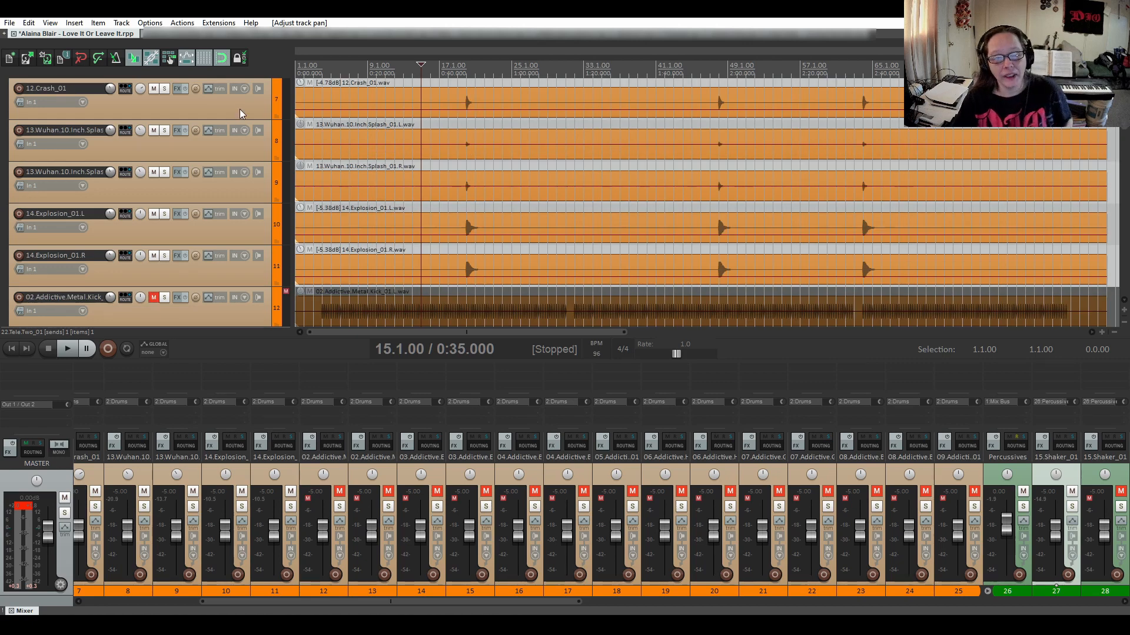
click(44, 61)
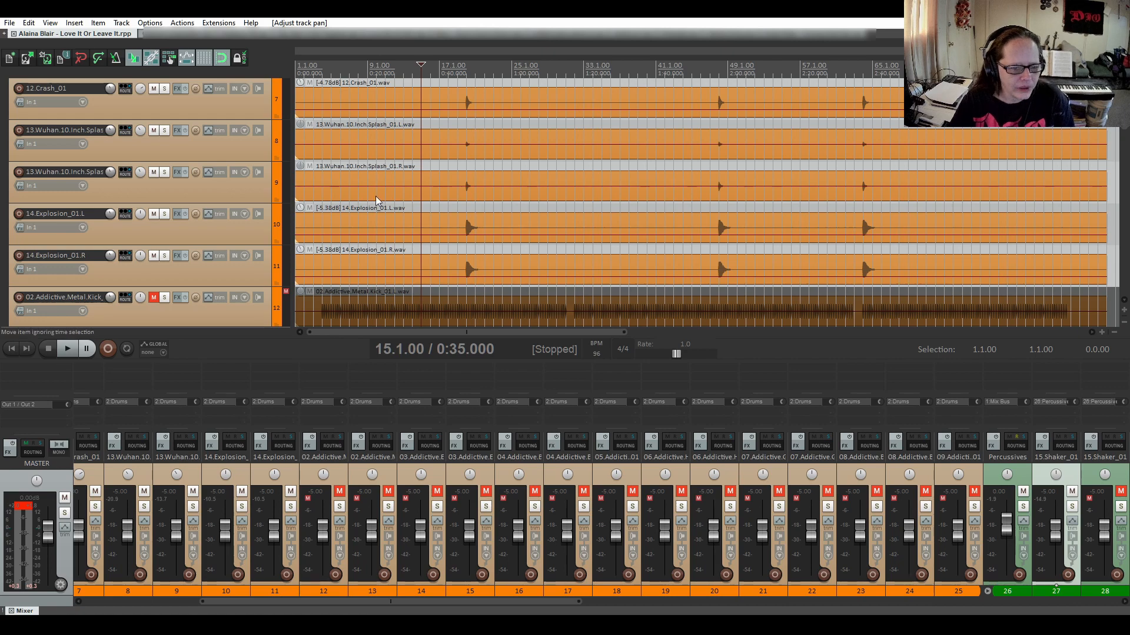
Pan the 12.Crash_01 track to 30% left and adjust the pan of the left 13.Wuhan.10.Inch.Splash_01 track.
scroll(256, 153, up, 1)
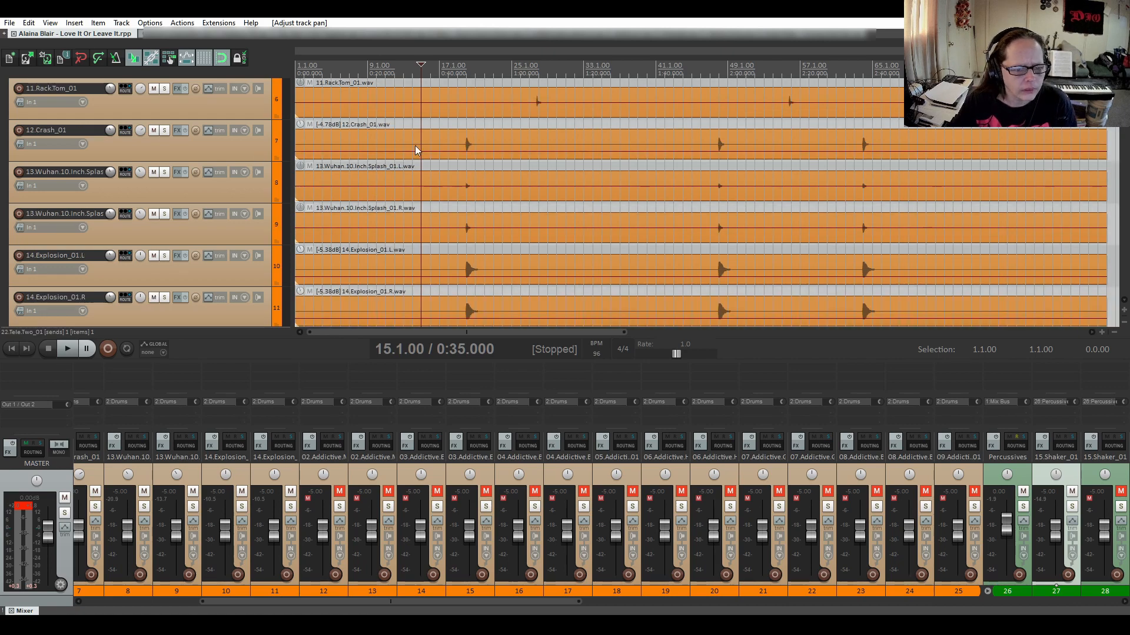
mouse_move(139, 131)
mouse_down()
mouse_move(138, 154)
mouse_move(137, 141)
mouse_up()
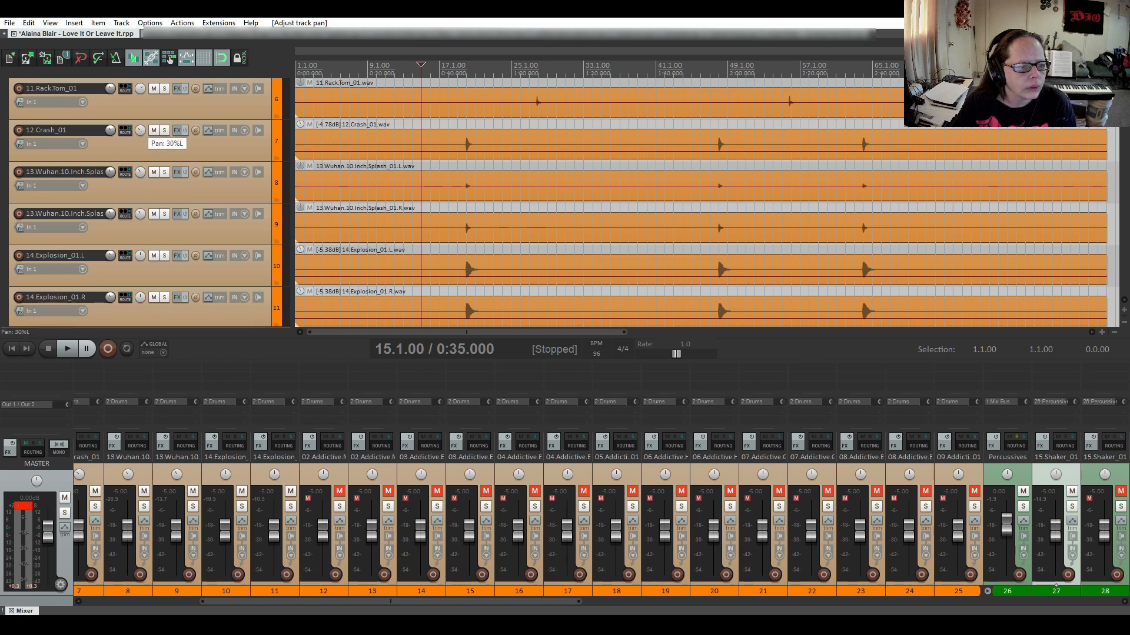
click(139, 185)
drag(139, 176, 139, 180)
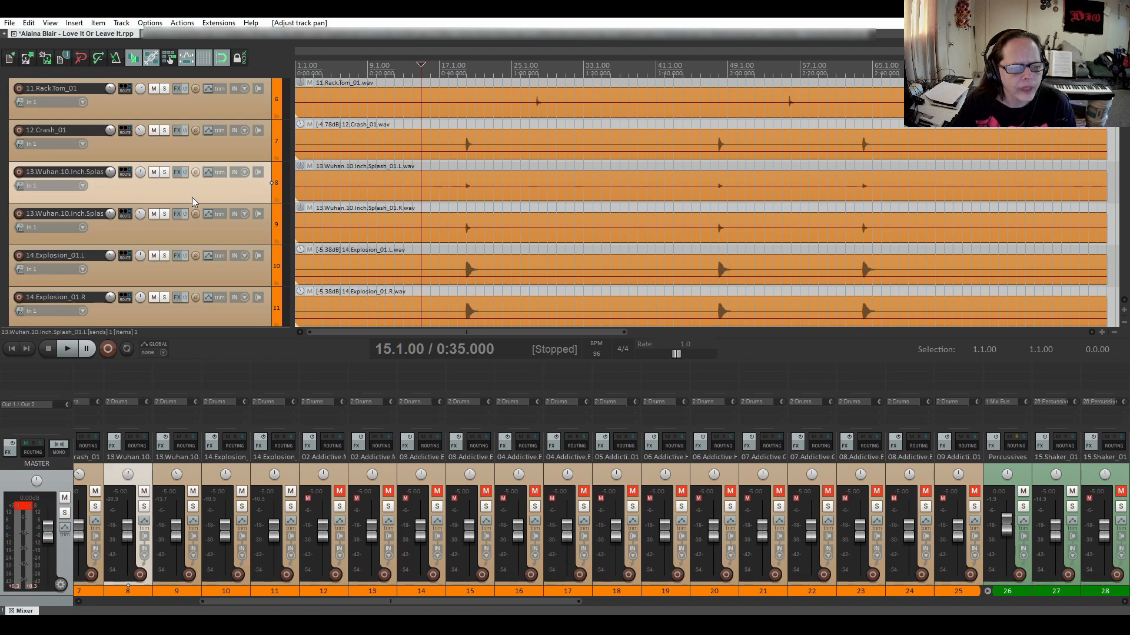
Mute both 13.Wuhan.10.Inch.Splash_01 tracks and the 14.Explosion_01.L track.
click(155, 175)
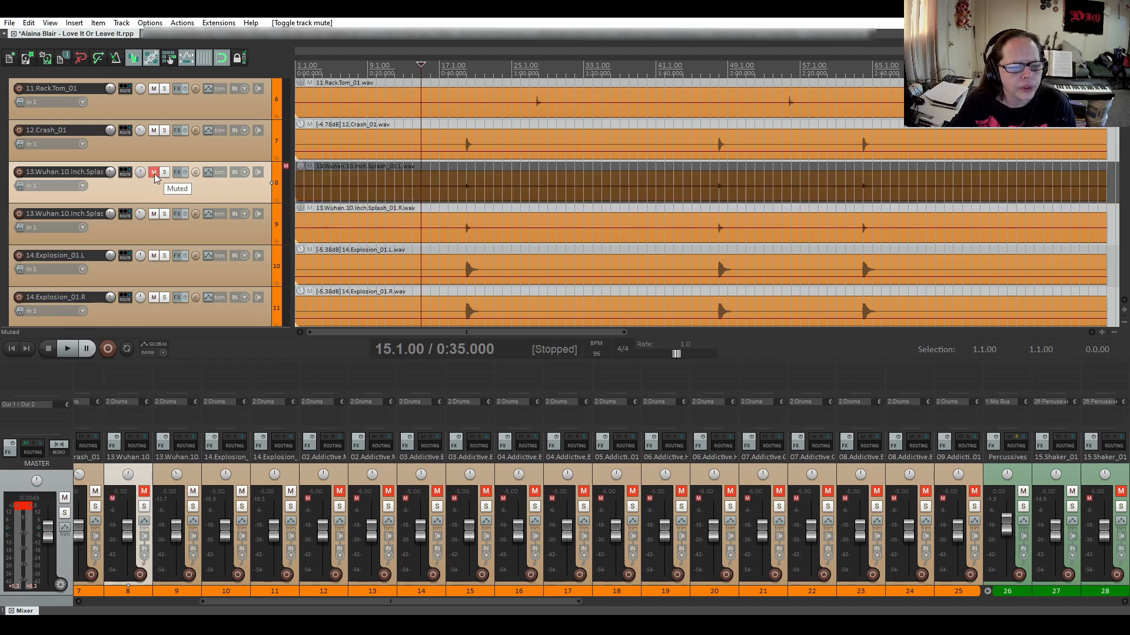
click(155, 215)
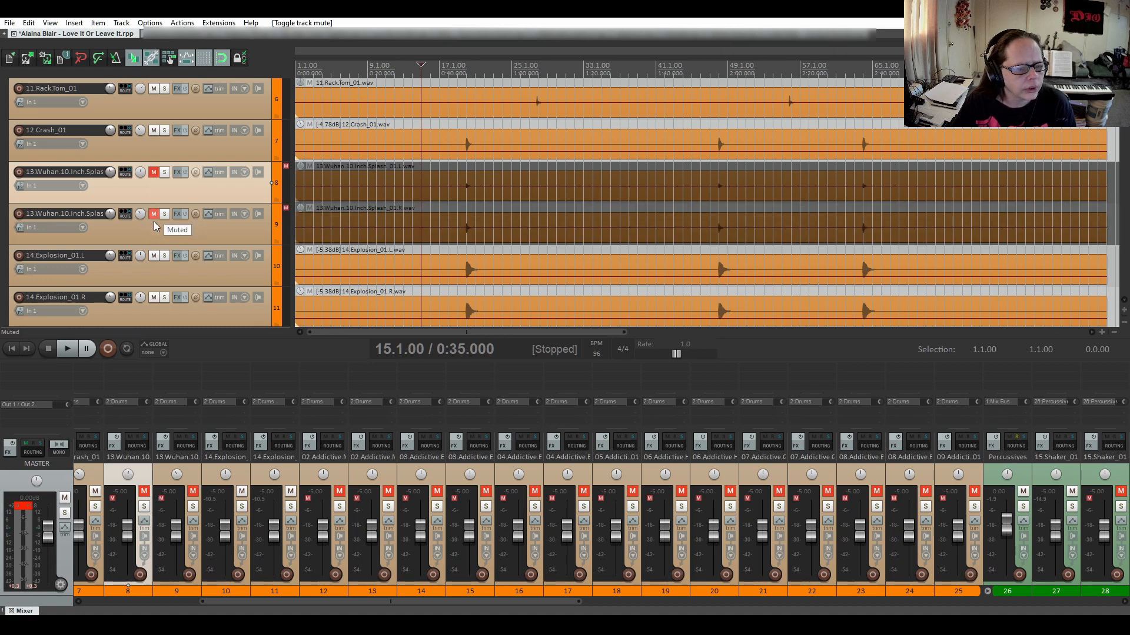
click(154, 256)
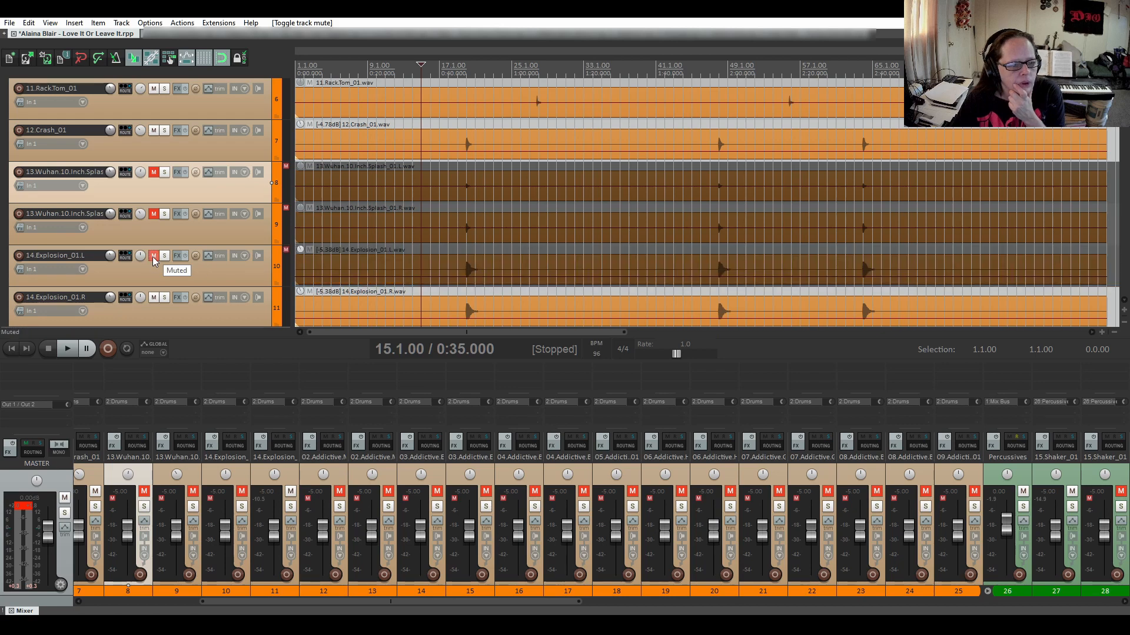
Pan the 15.Shaker_01.L track to the left and the 16.Tambo_01.L track to 20% right.
scroll(150, 277, up, 4)
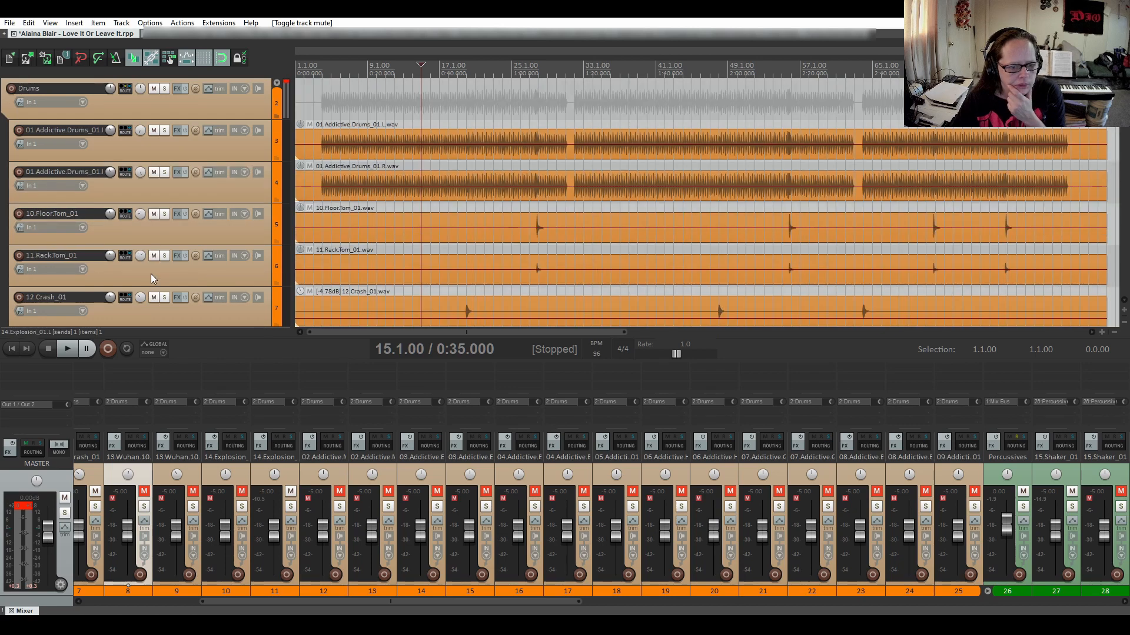
scroll(151, 273, down, 7)
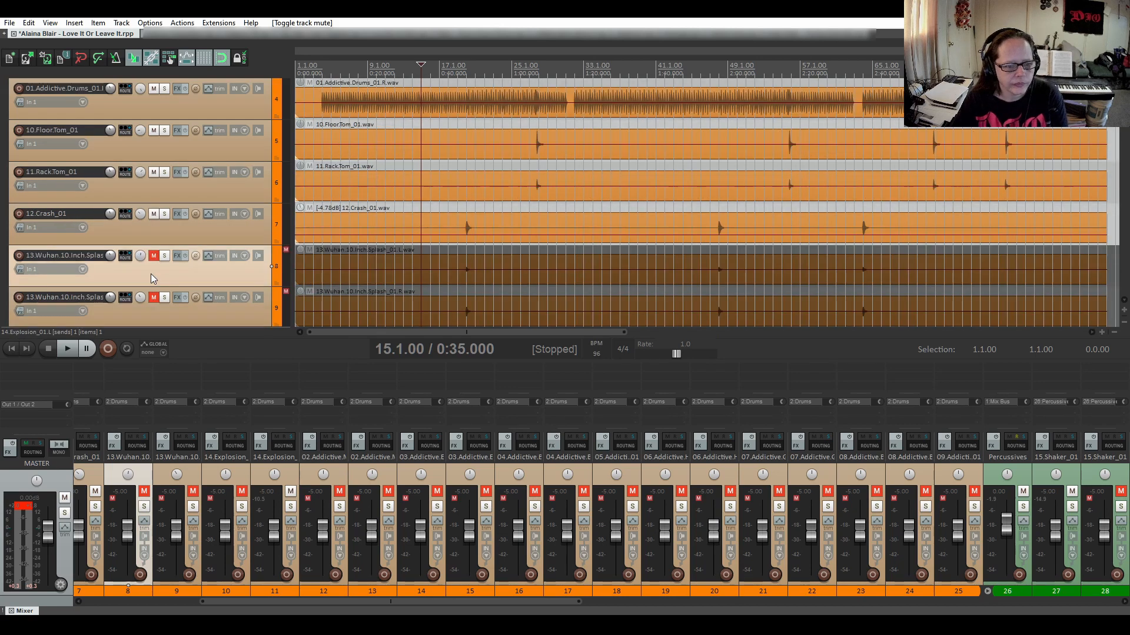
scroll(151, 274, down, 4)
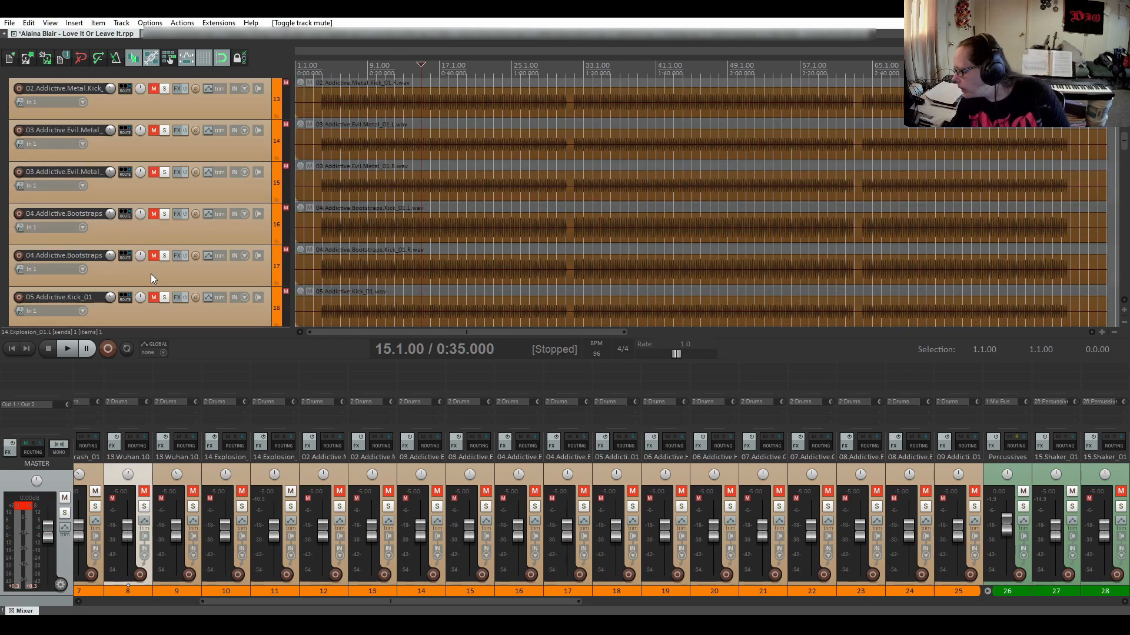
scroll(151, 273, down, 2)
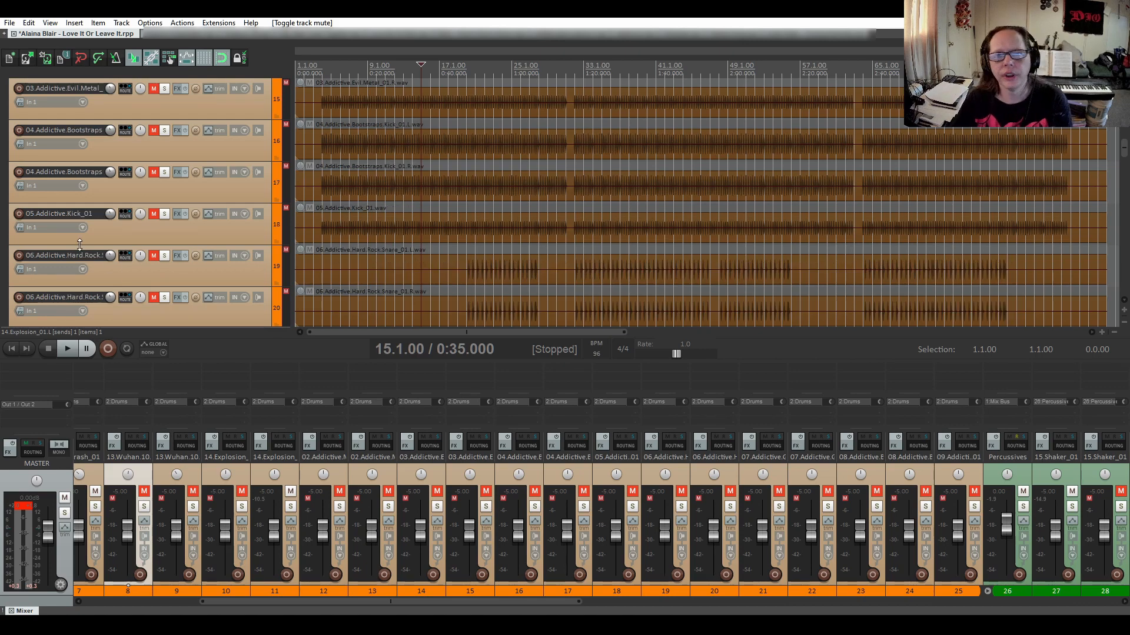
scroll(79, 243, down, 9)
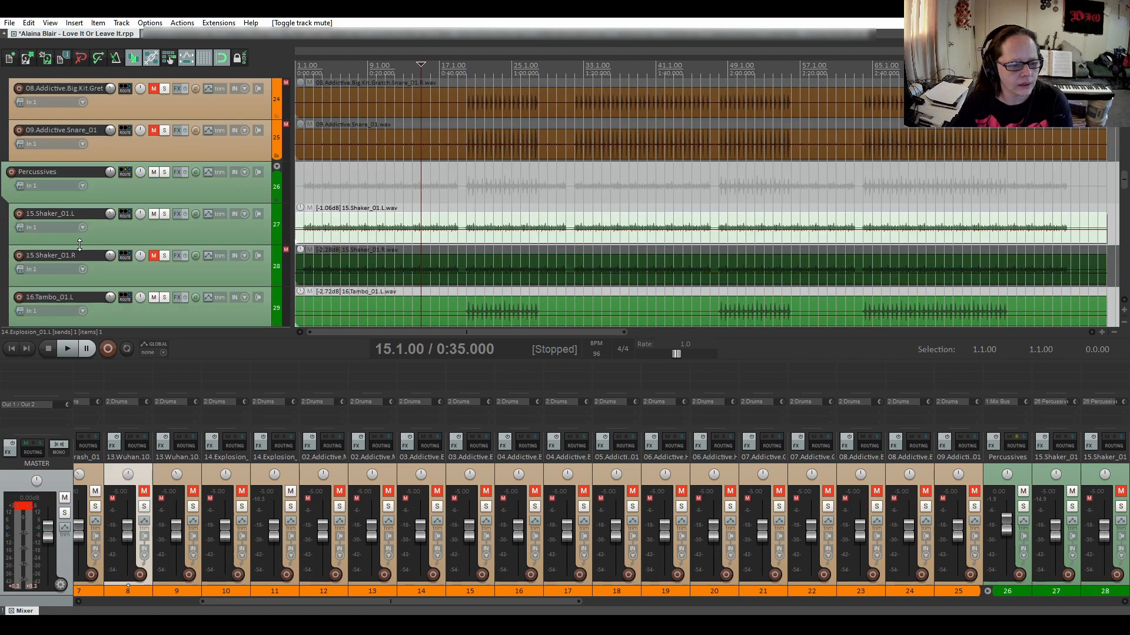
scroll(80, 243, down, 1)
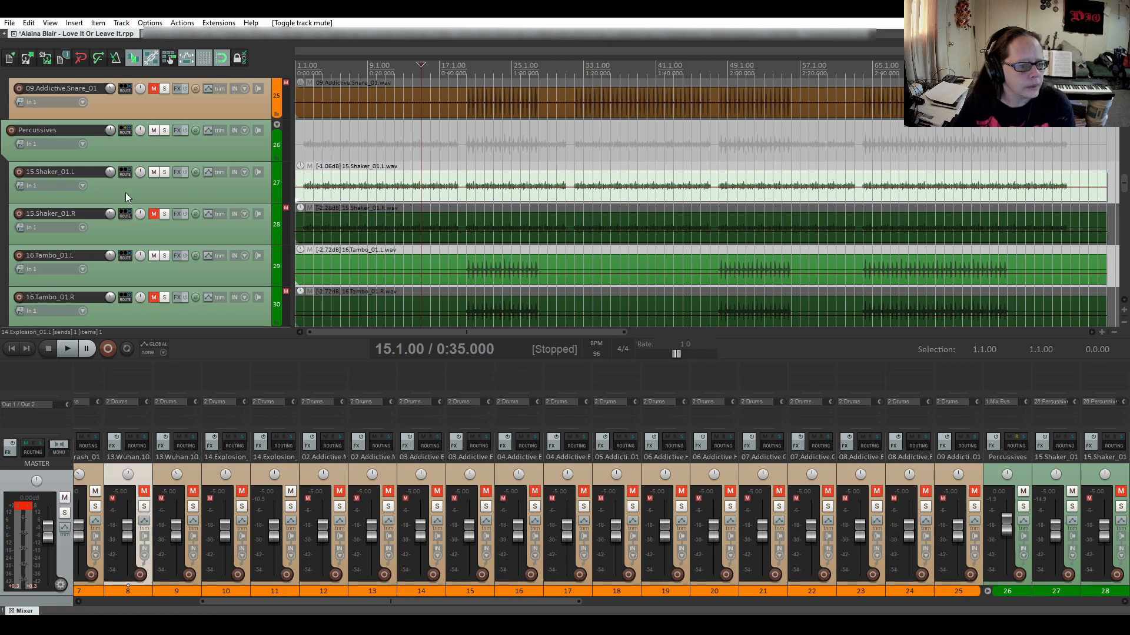
drag(143, 172, 142, 183)
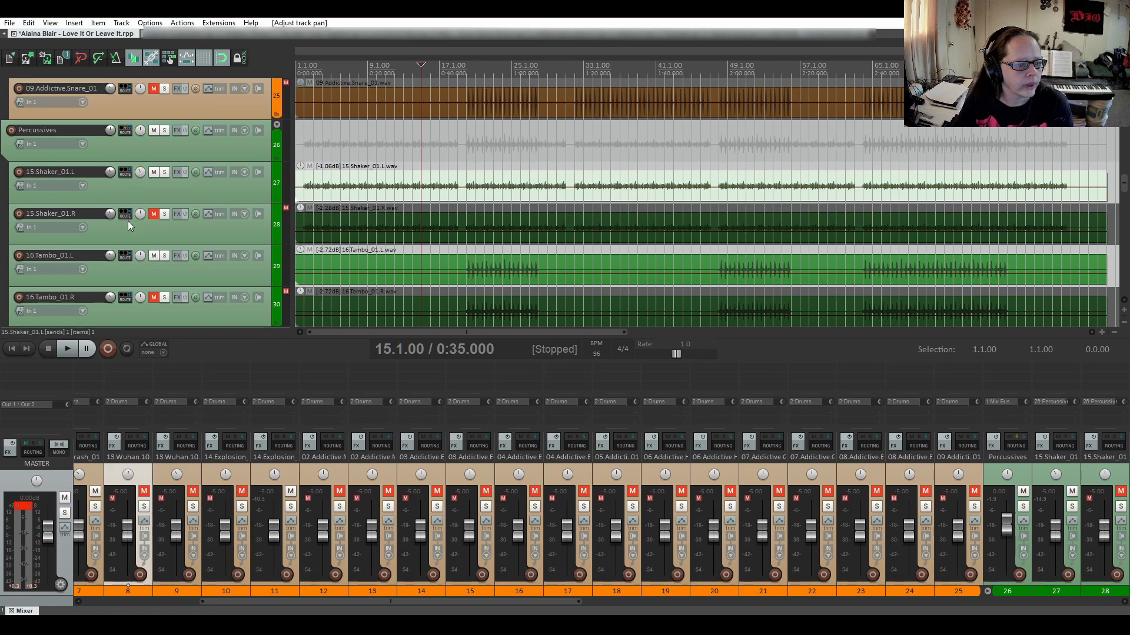
drag(138, 259, 137, 245)
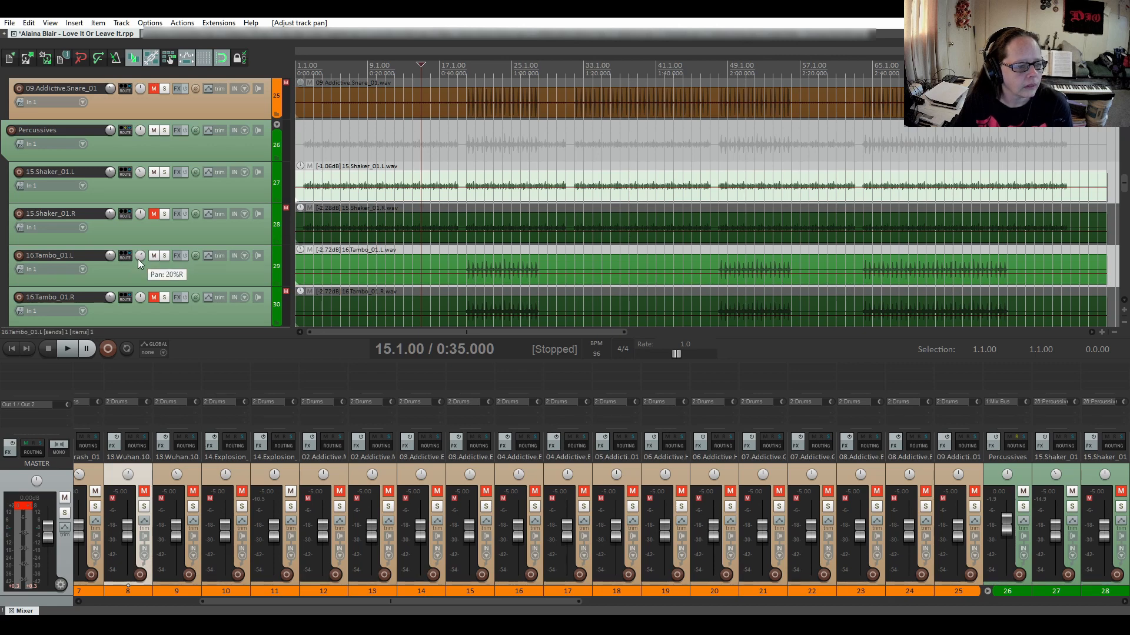
Look over the bass, acoustic, banjo and electric guitar tracks and their pan positions.
scroll(2, 210, down, 3)
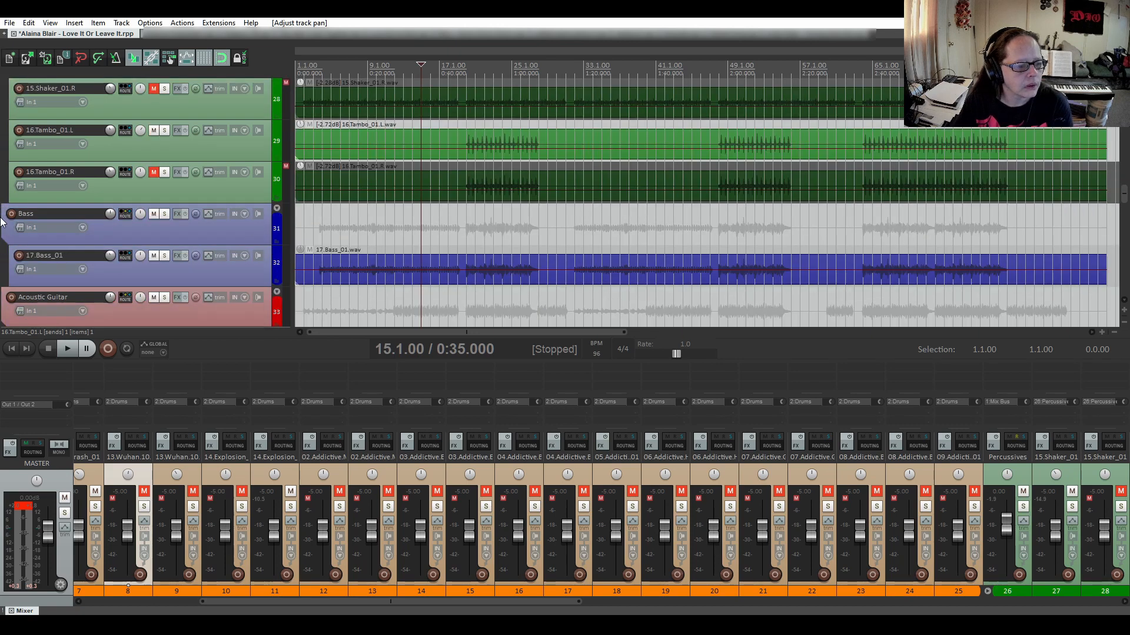
scroll(2, 218, down, 2)
scroll(6, 222, down, 5)
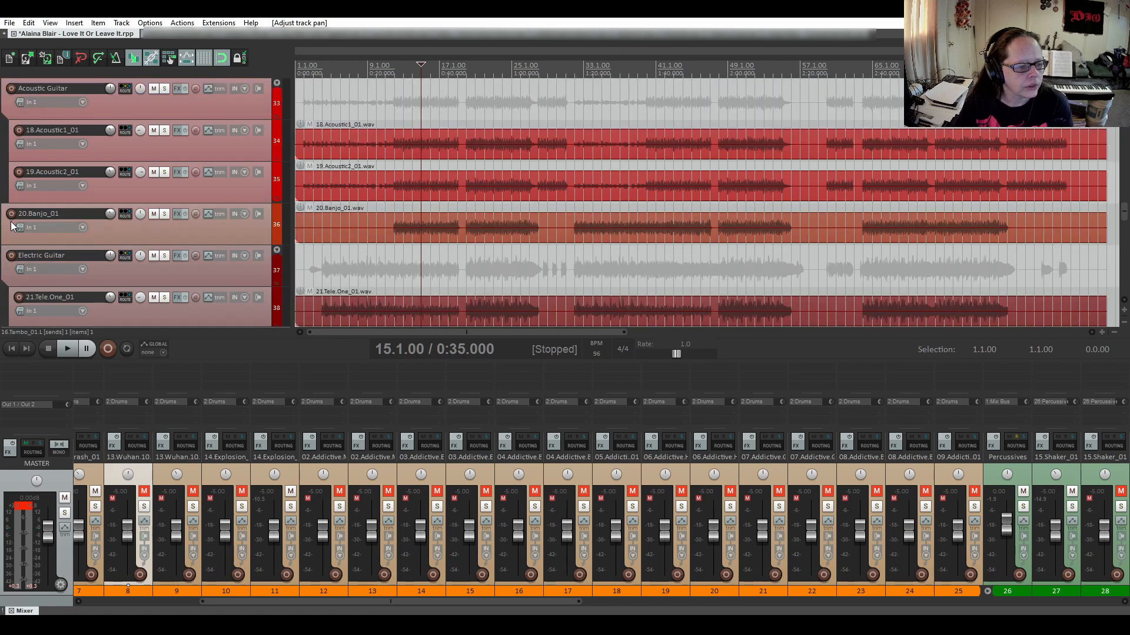
scroll(11, 225, down, 3)
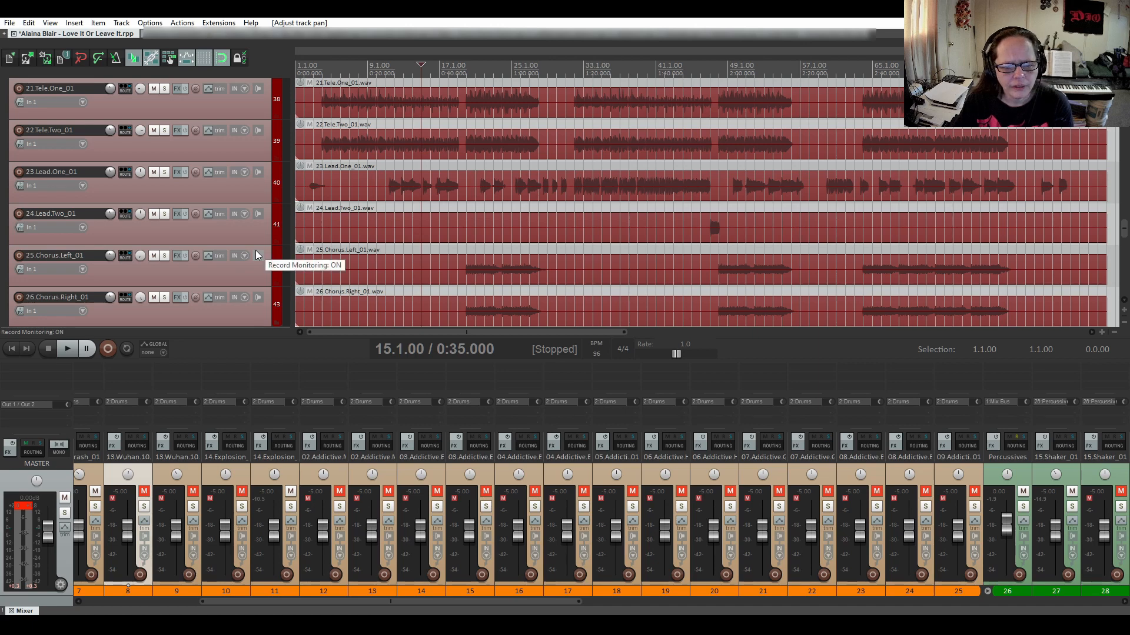
scroll(3, 228, down, 1)
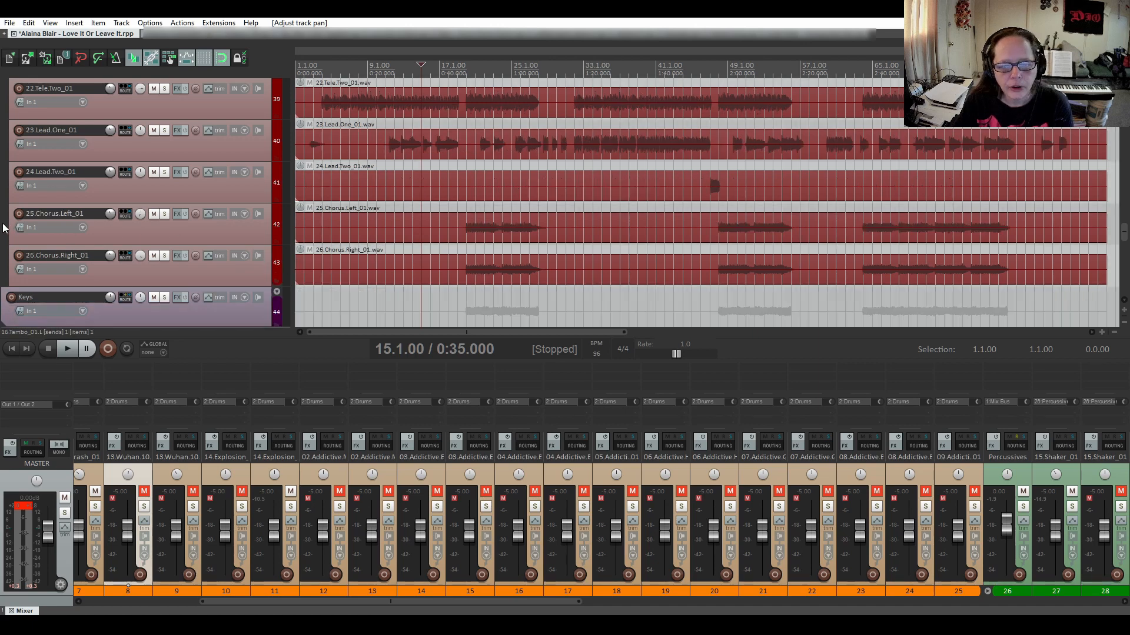
scroll(3, 228, down, 1)
scroll(3, 228, up, 2)
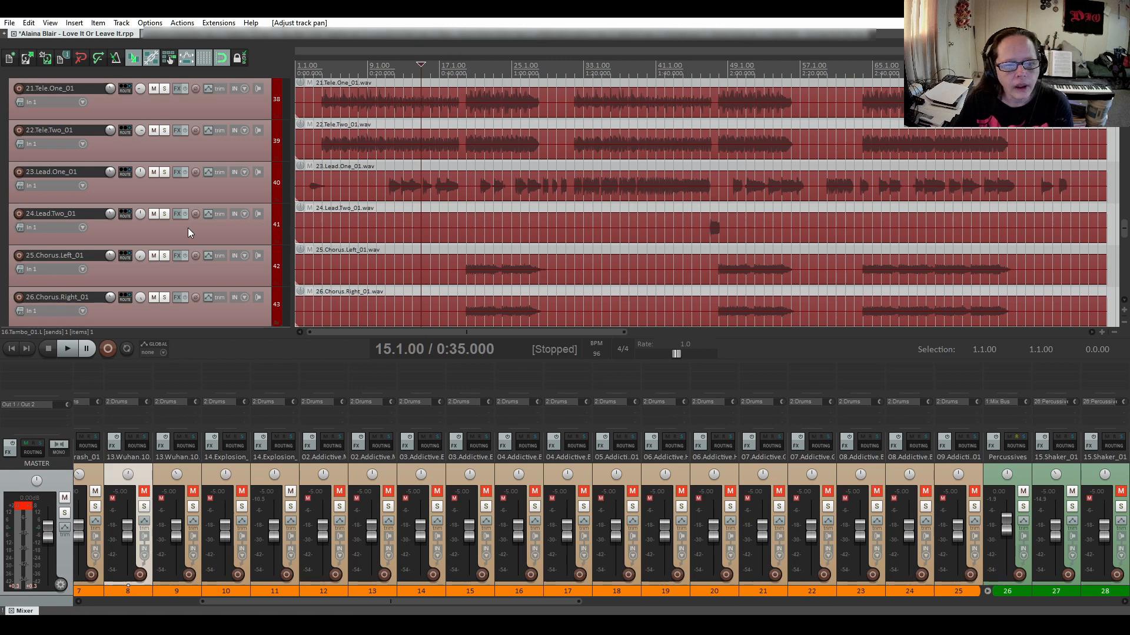
scroll(189, 225, up, 1)
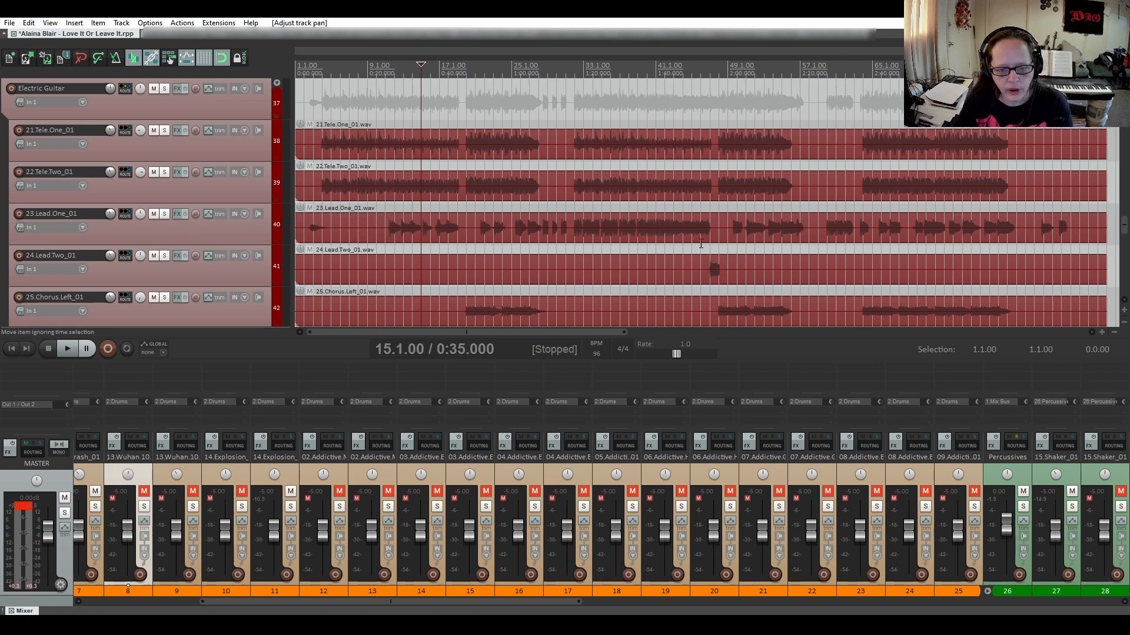
scroll(0, 224, up, 1)
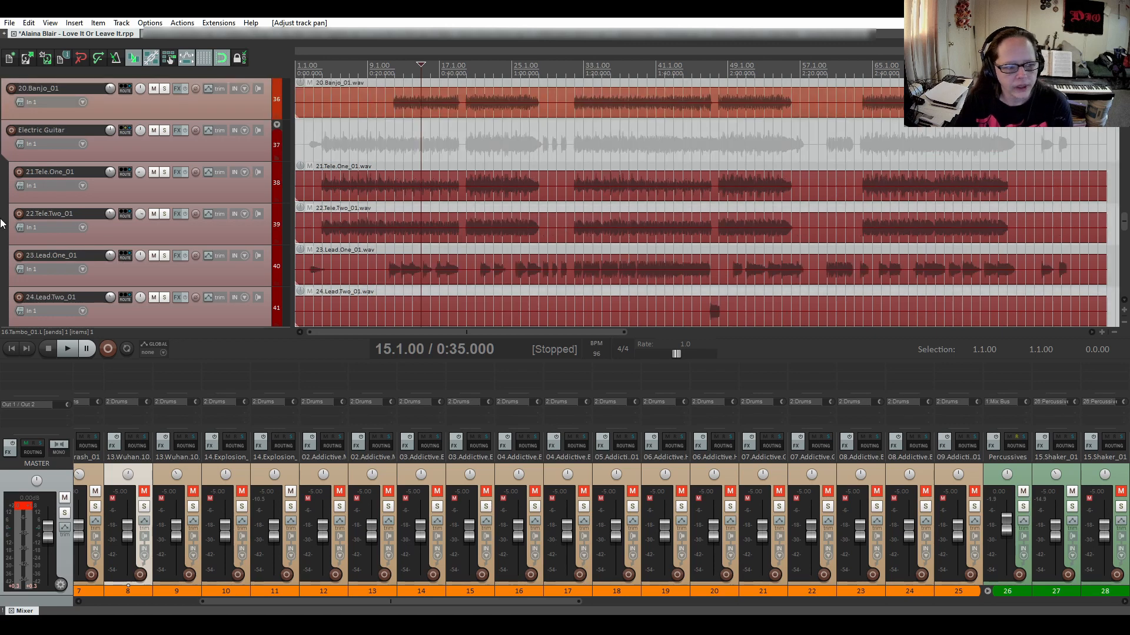
scroll(1, 224, up, 20)
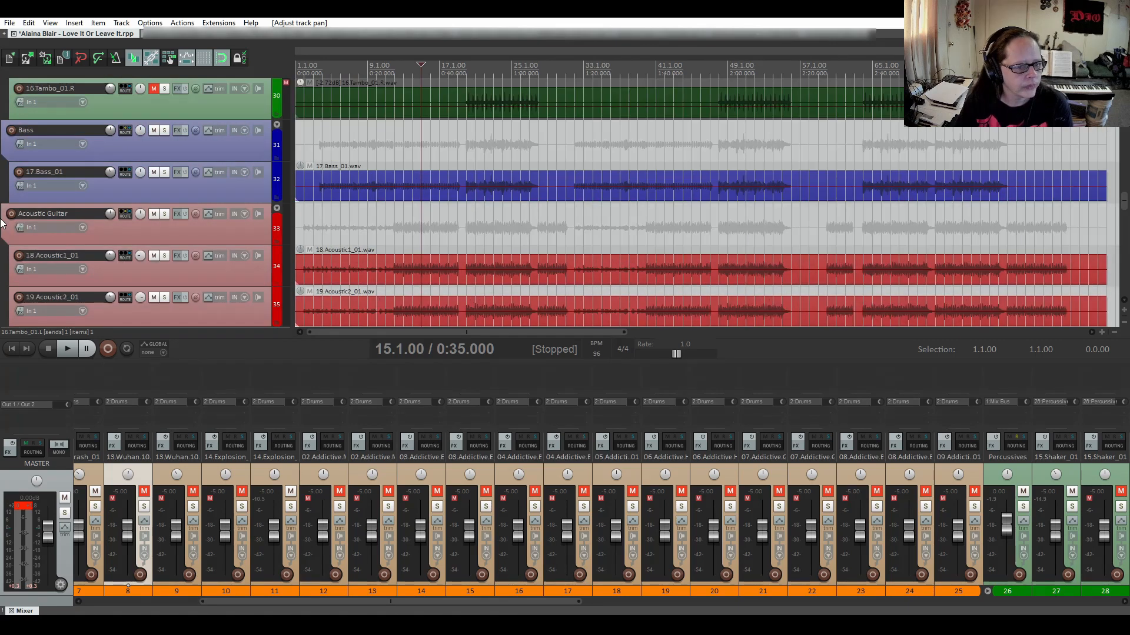
scroll(1, 223, up, 5)
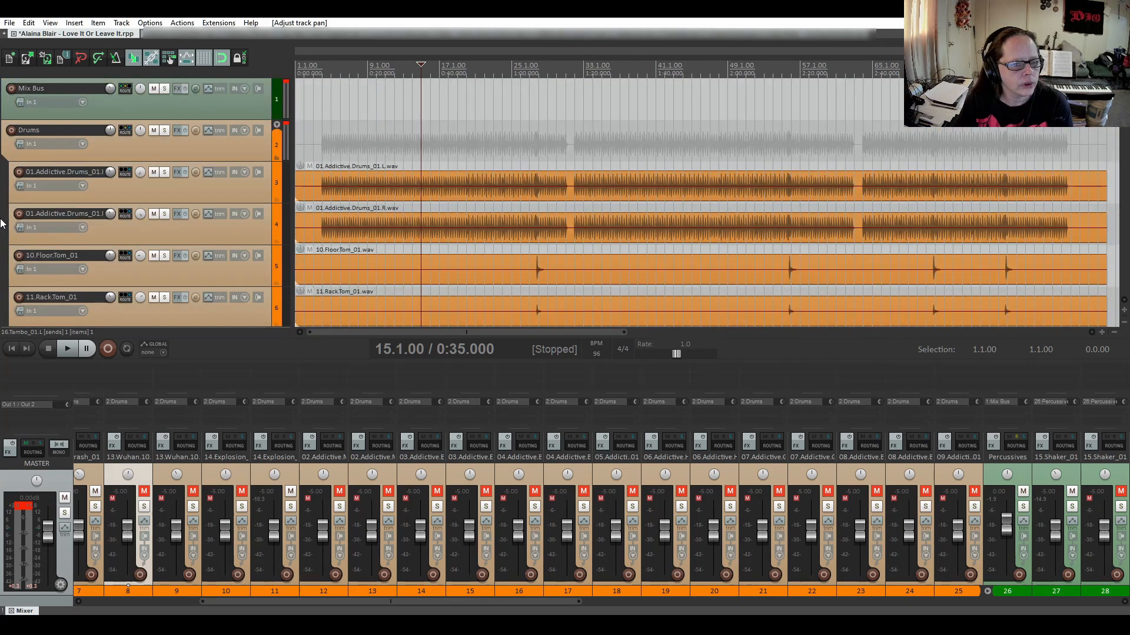
click(165, 131)
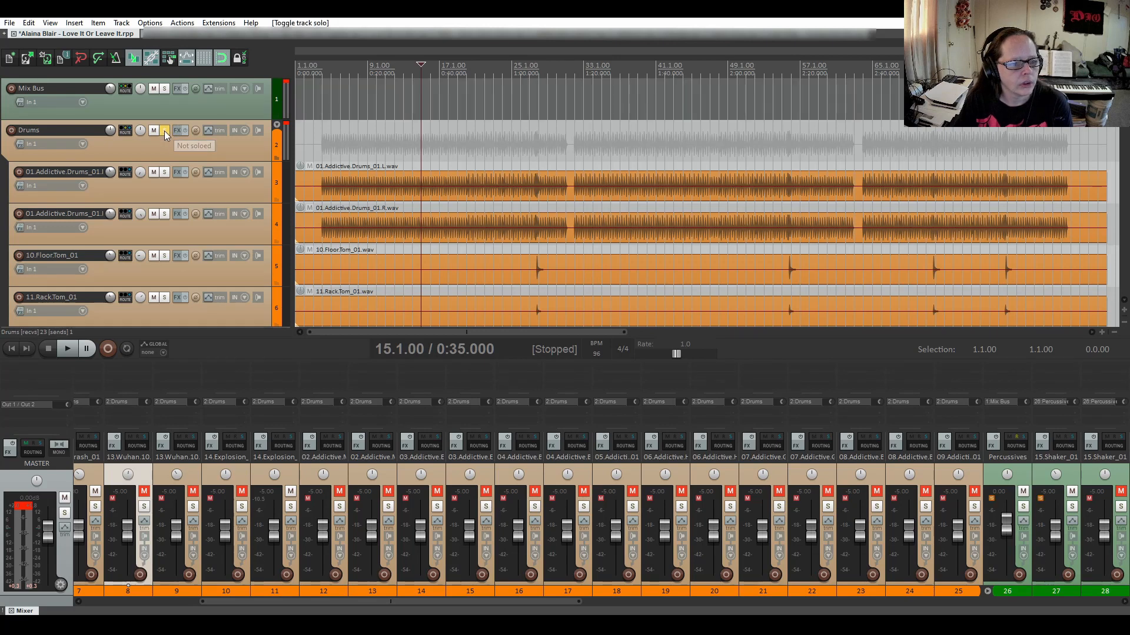
click(10, 348)
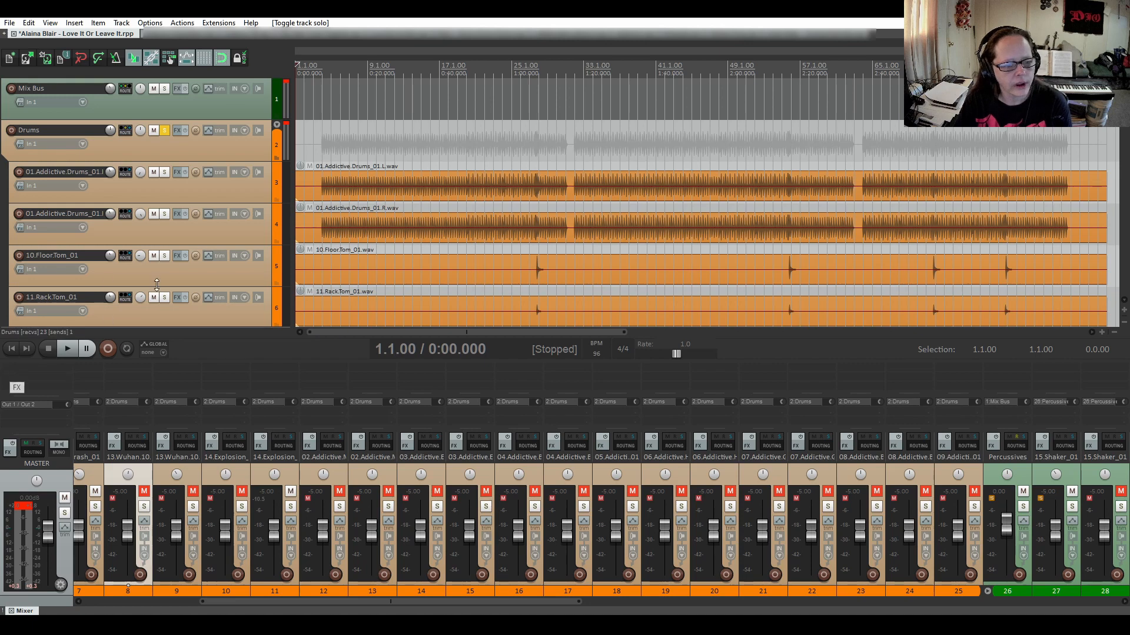
scroll(1, 221, down, 10)
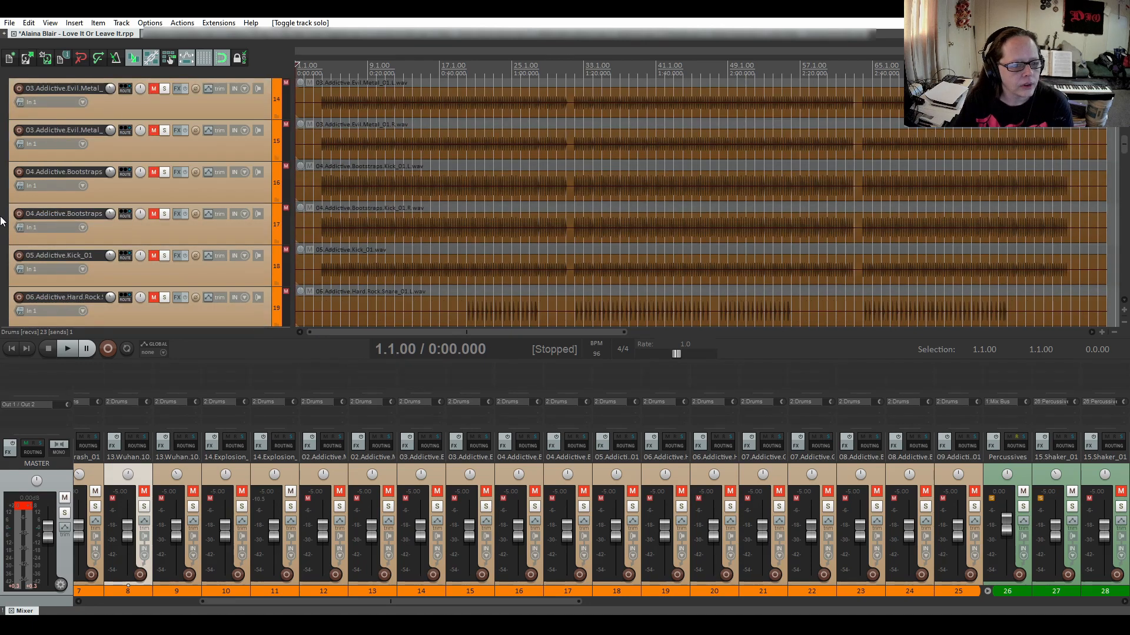
scroll(2, 221, down, 8)
scroll(1, 220, up, 8)
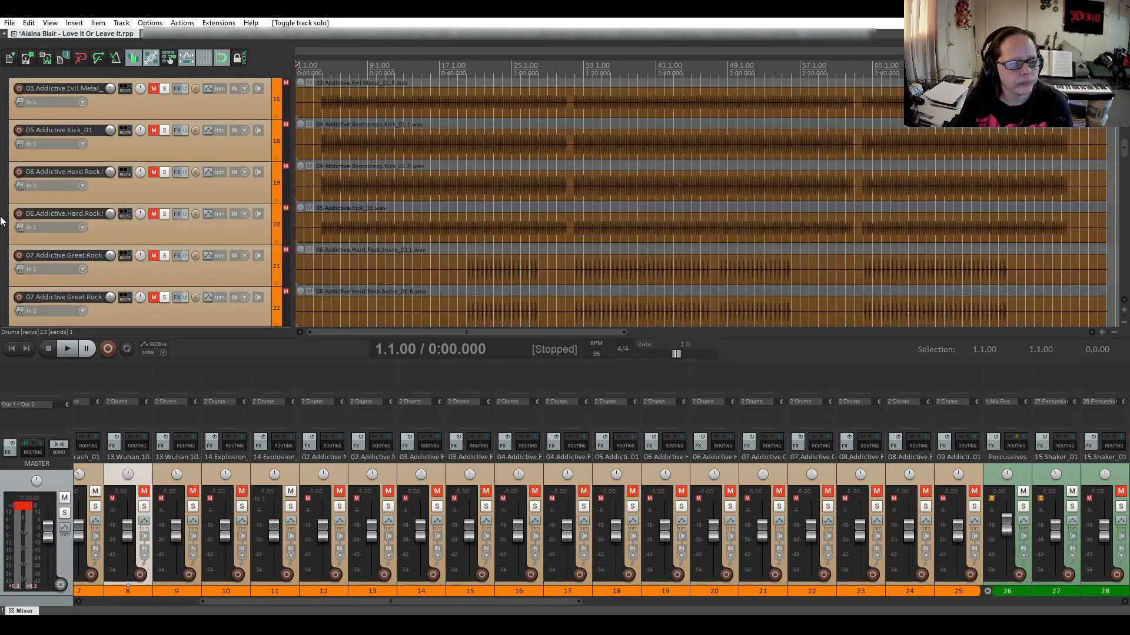
scroll(2, 220, up, 10)
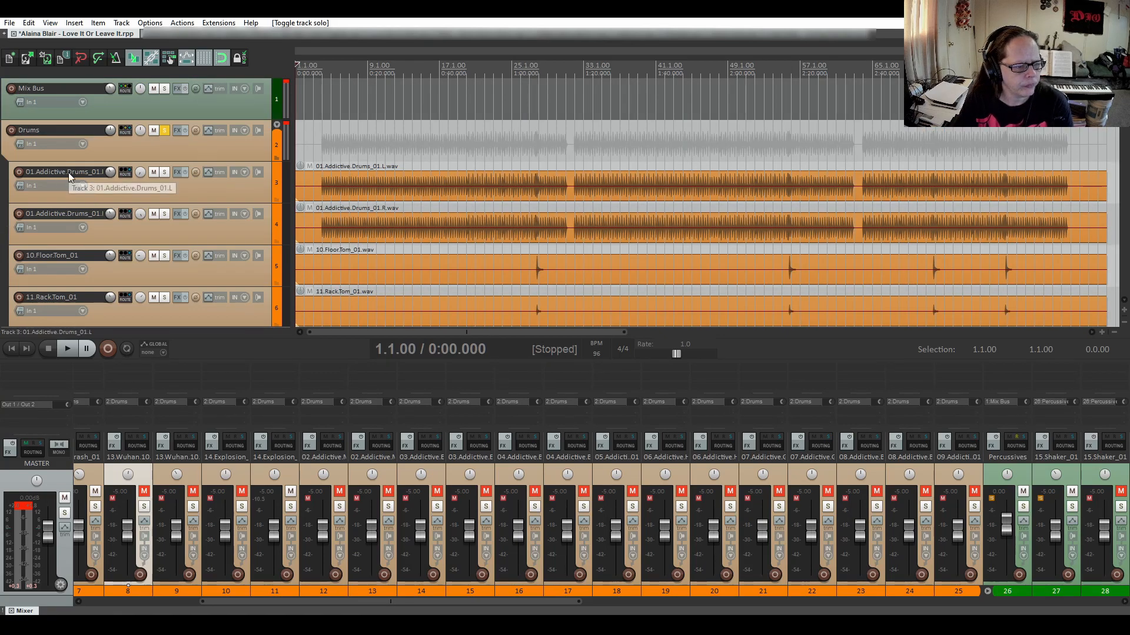
click(165, 131)
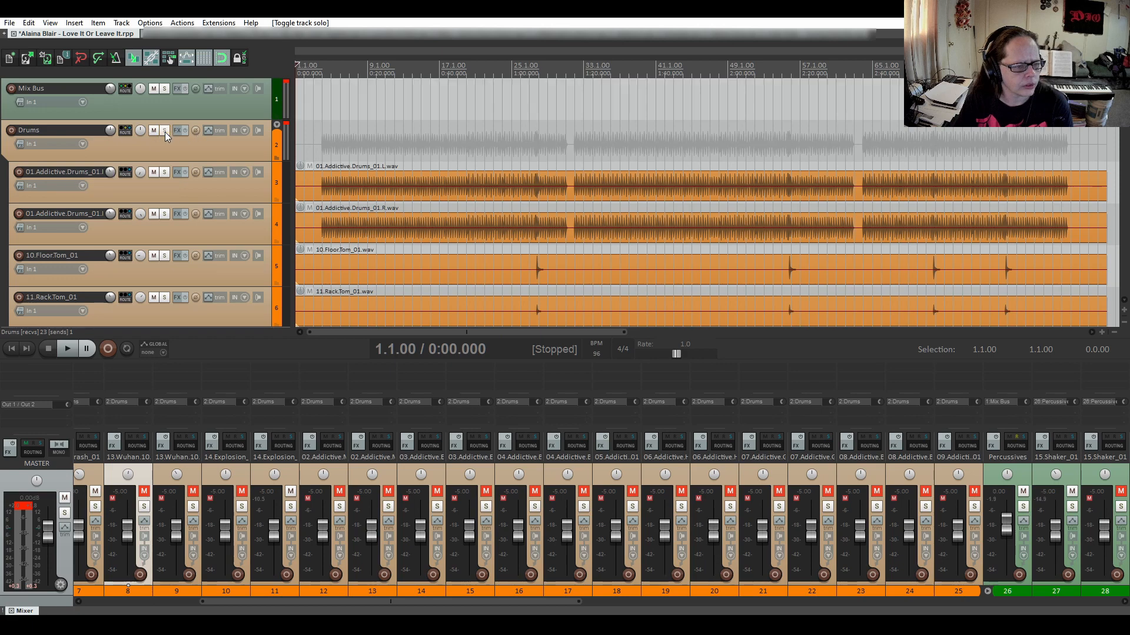
Solo both 01.Addictive.Drums_01 tracks and audition them from measure 4.
click(165, 172)
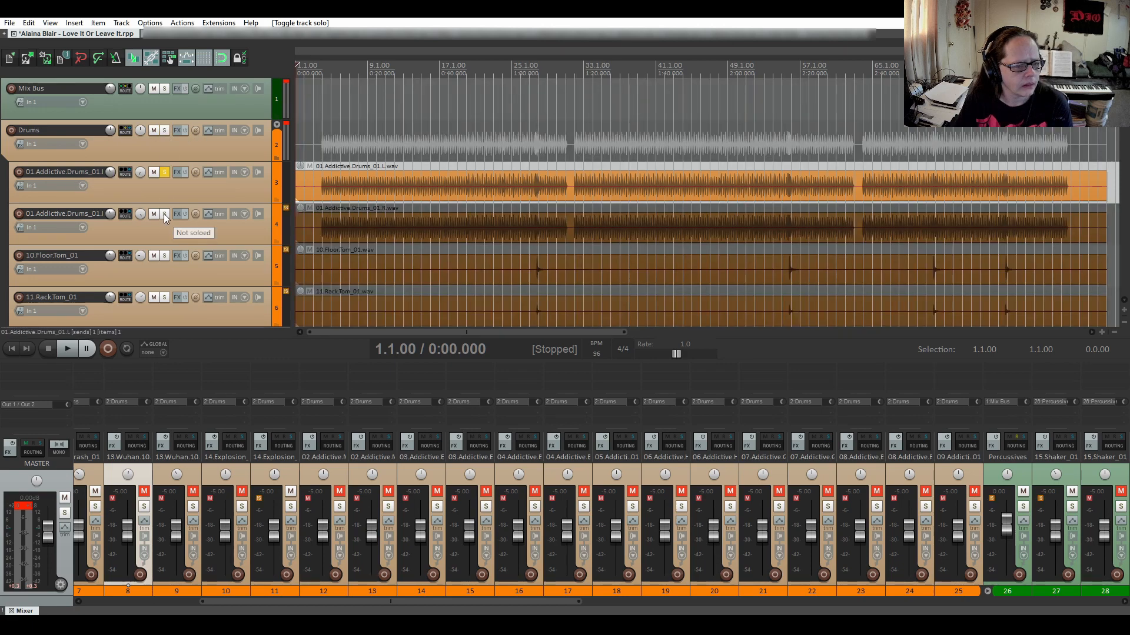
click(164, 213)
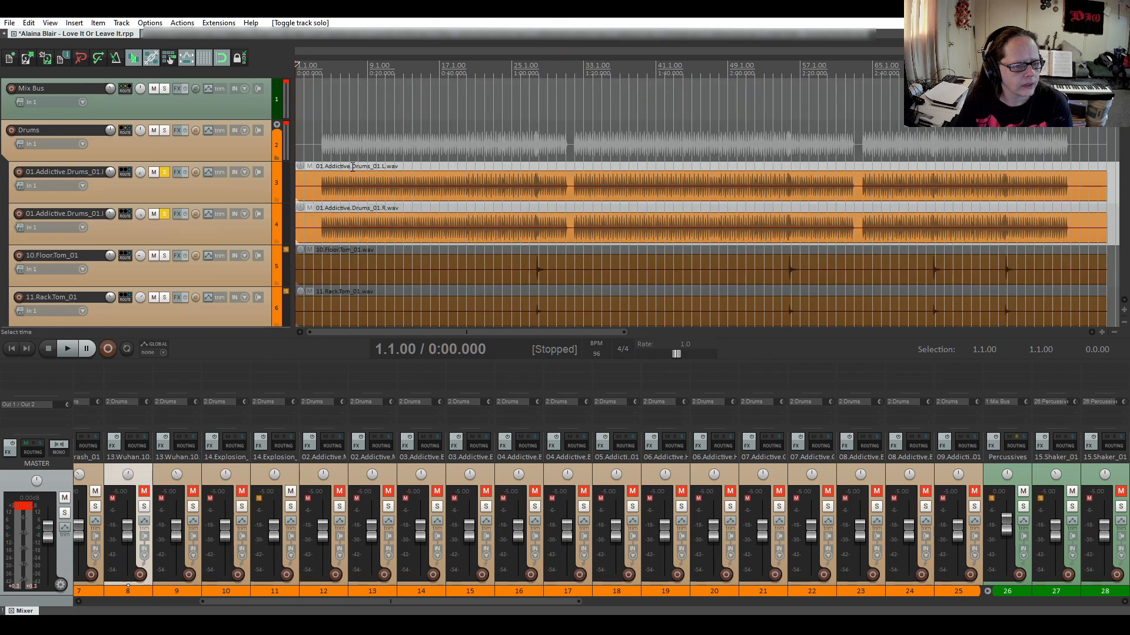
click(318, 174)
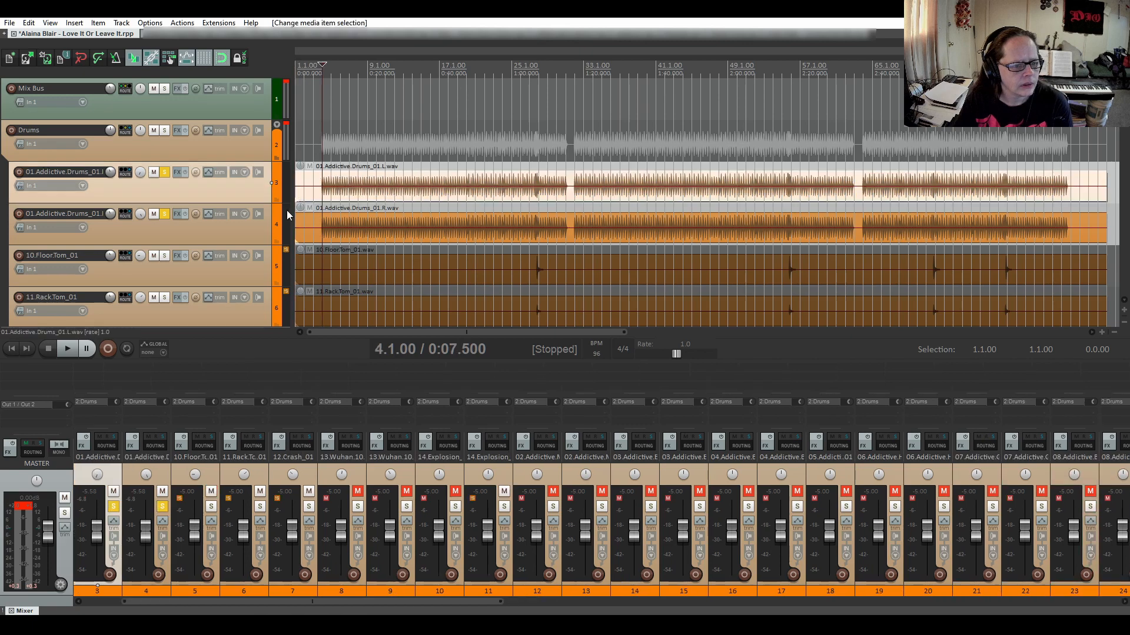
click(69, 349)
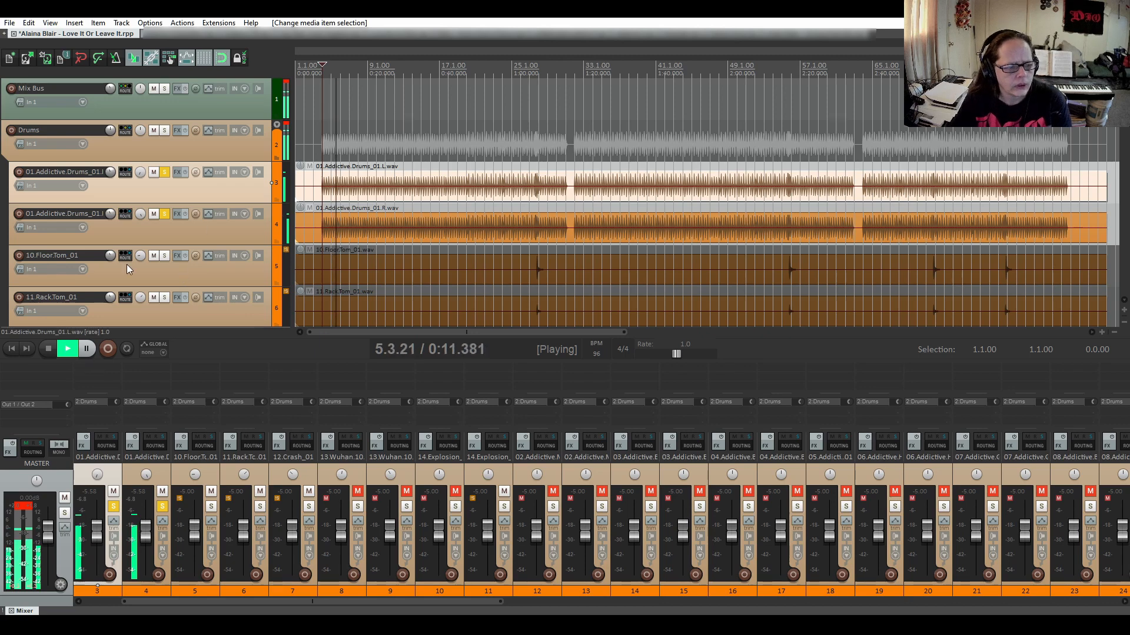
click(51, 348)
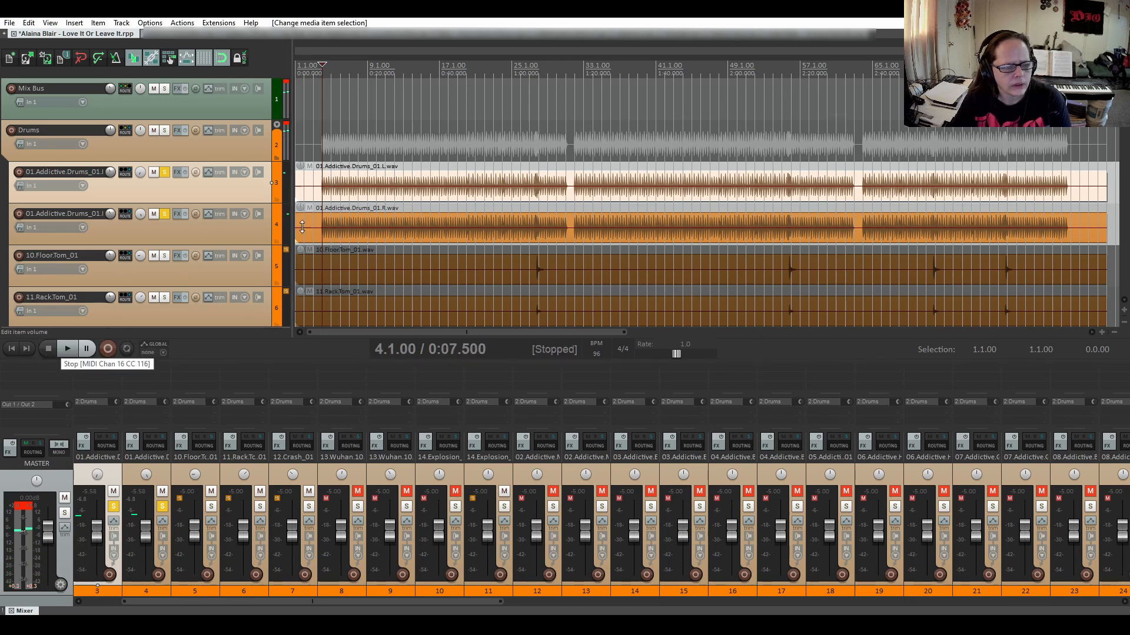
Audition the two soloed 01.Addictive.Drums_01 tracks from measure 16 and again from measure 20.
click(430, 162)
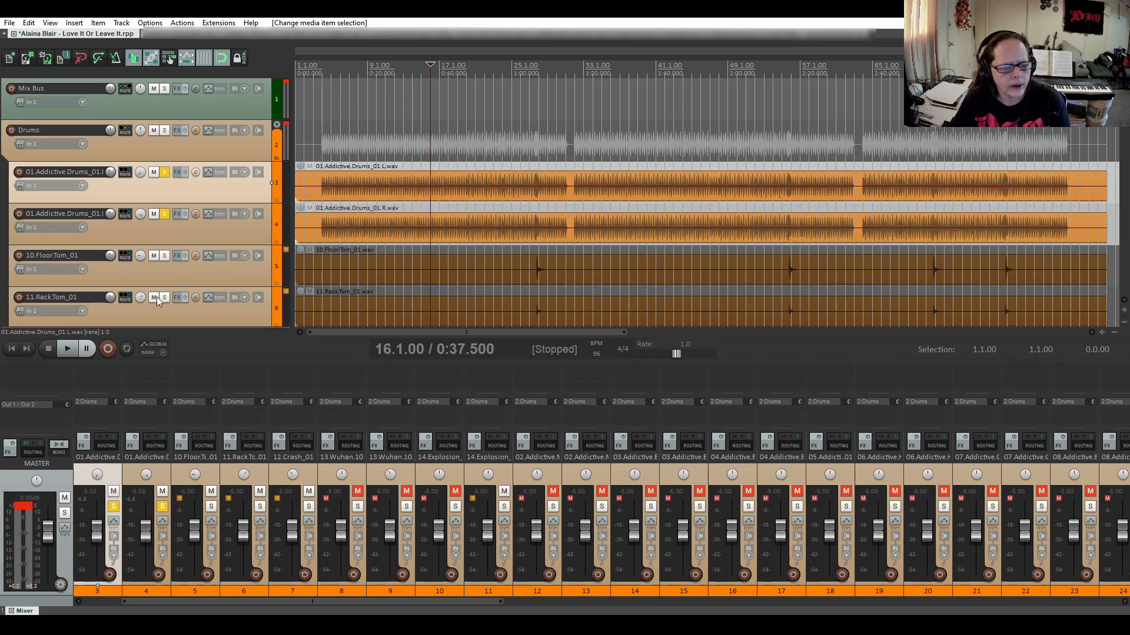
click(68, 349)
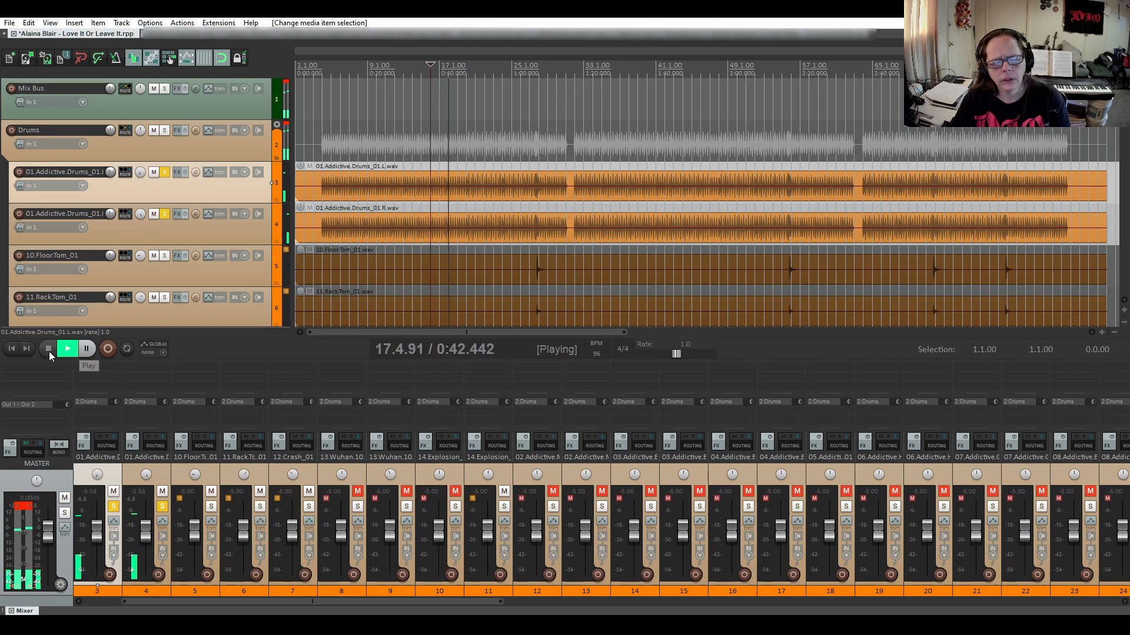
click(48, 349)
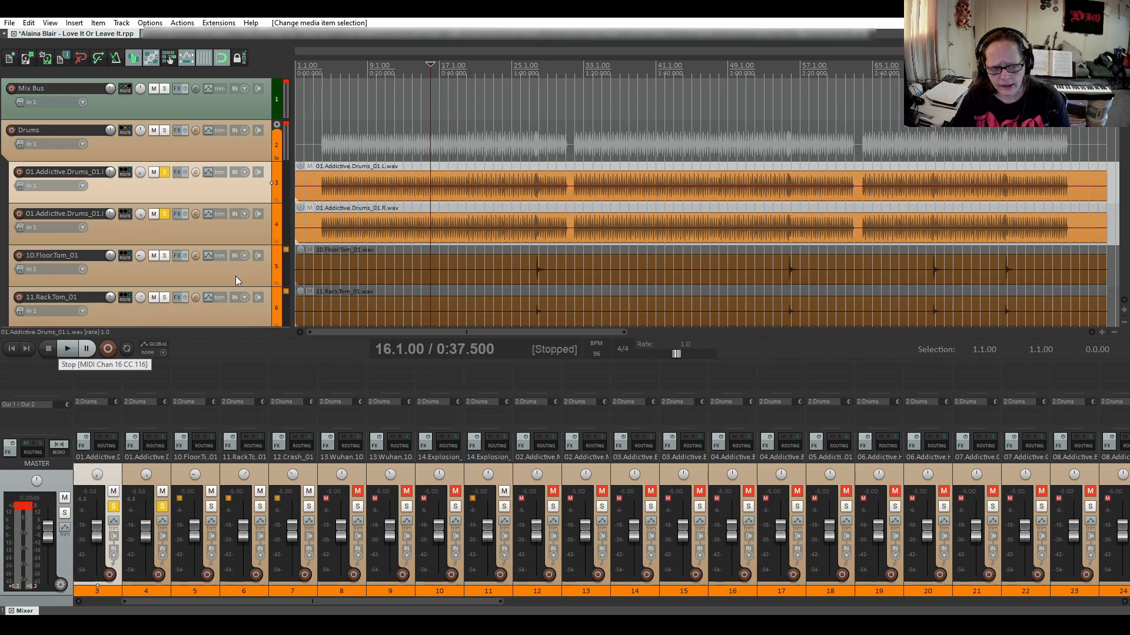
click(466, 169)
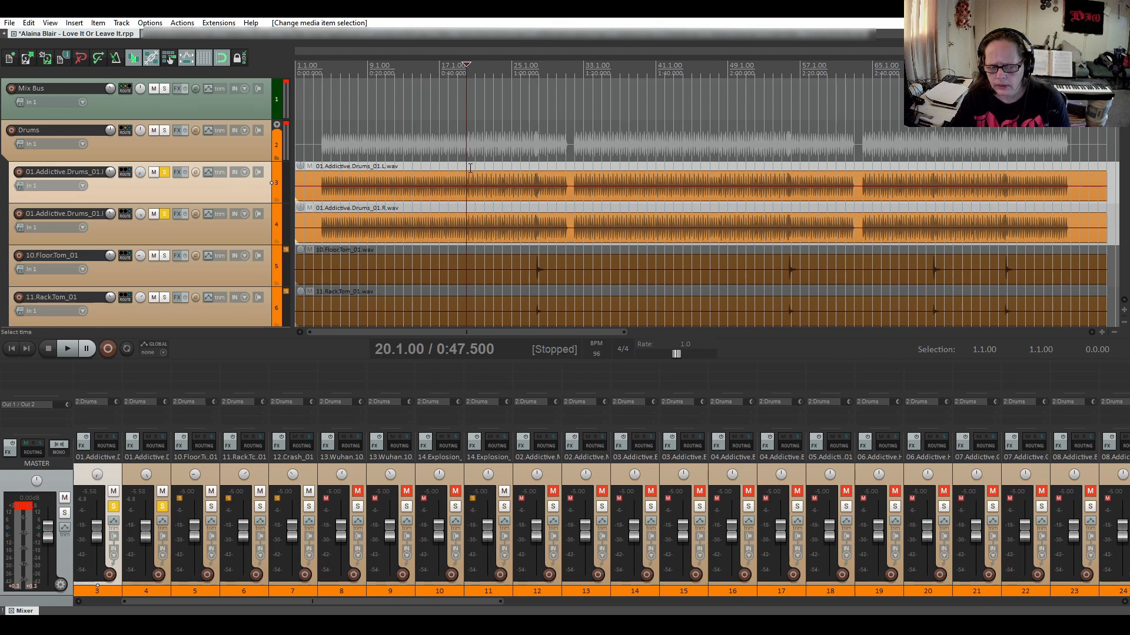
click(69, 352)
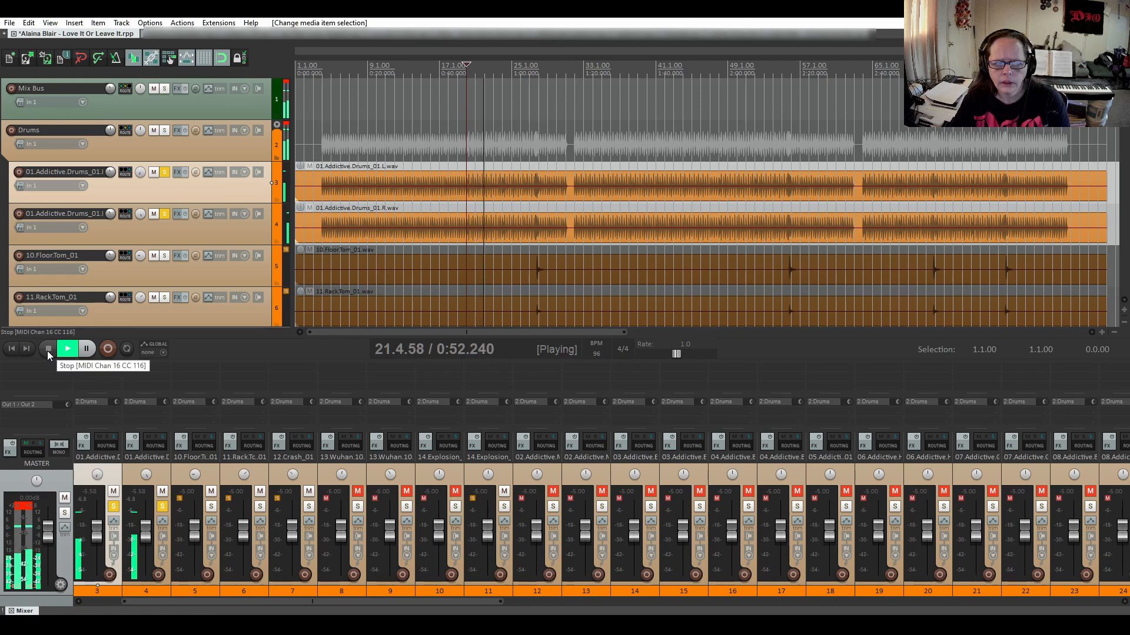
Try the 01.Addictive.Drums_01.L track panned to centre during playback, restore it to 100% left and stop playback.
double_click(140, 174)
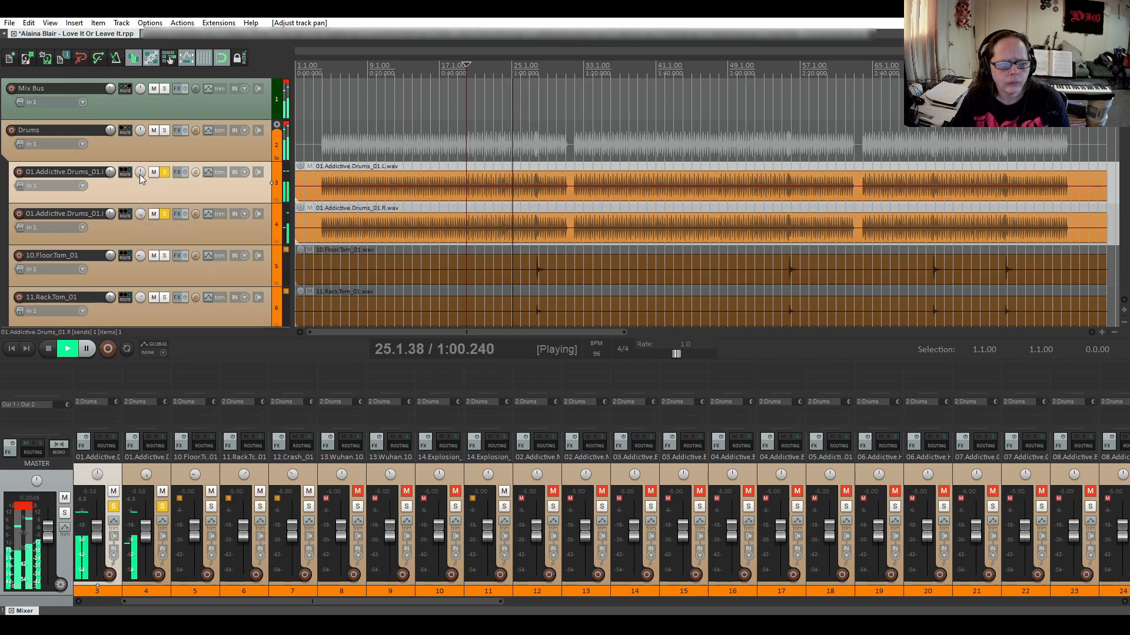
drag(140, 172, 140, 229)
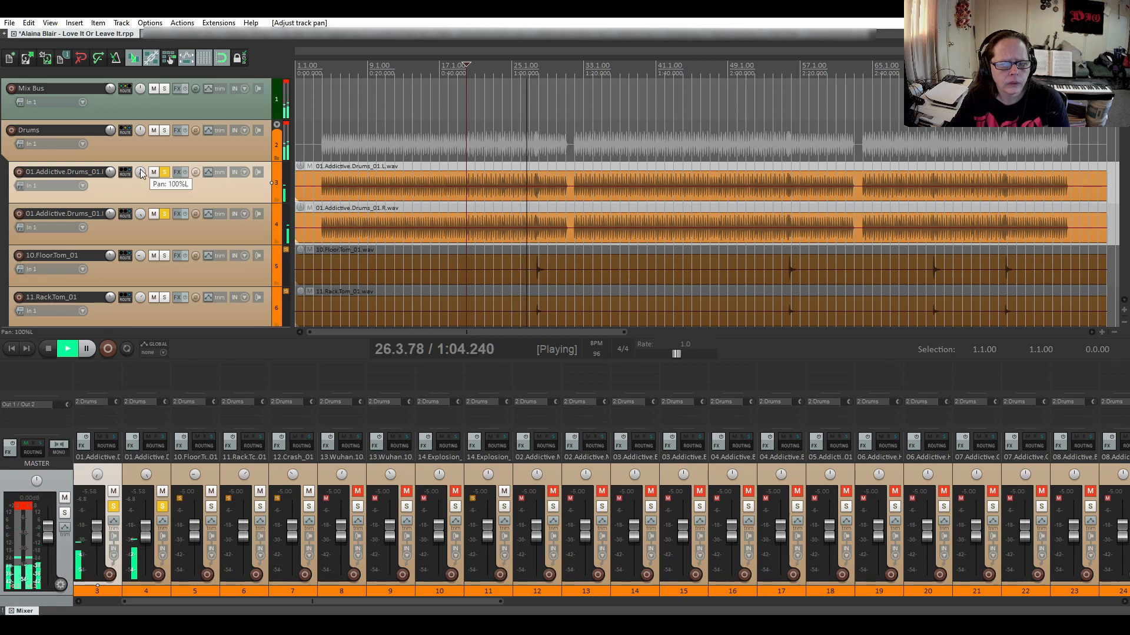
click(52, 349)
right_click(51, 348)
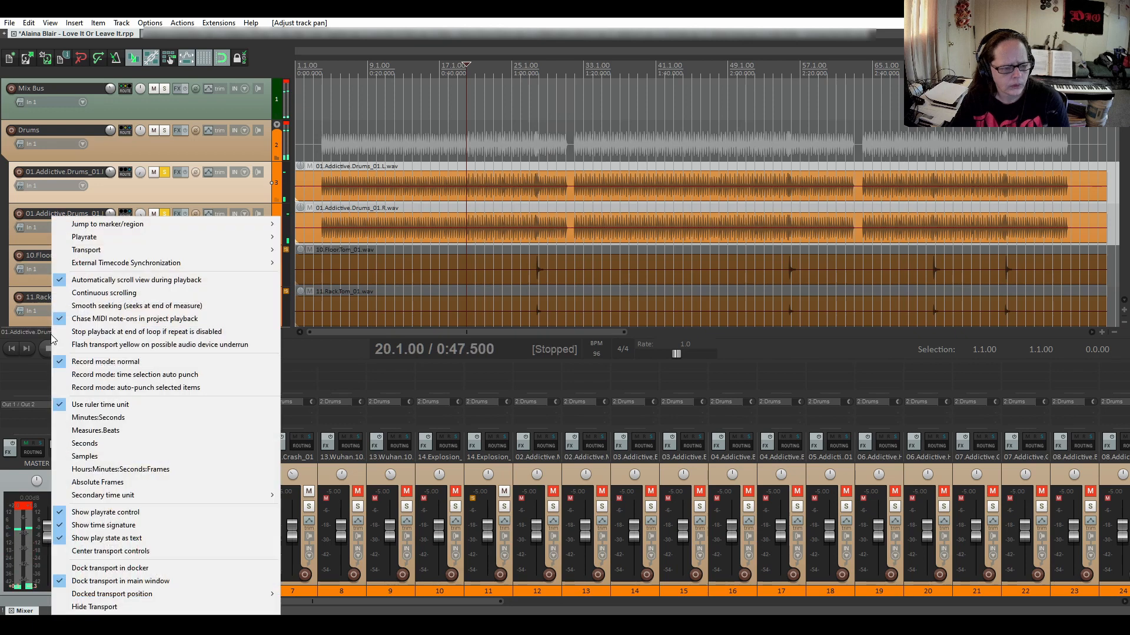
click(1, 260)
Solo the 16.Tambo_01.L track, audition it briefly from measure 16 and unsolo it.
scroll(4, 241, down, 2)
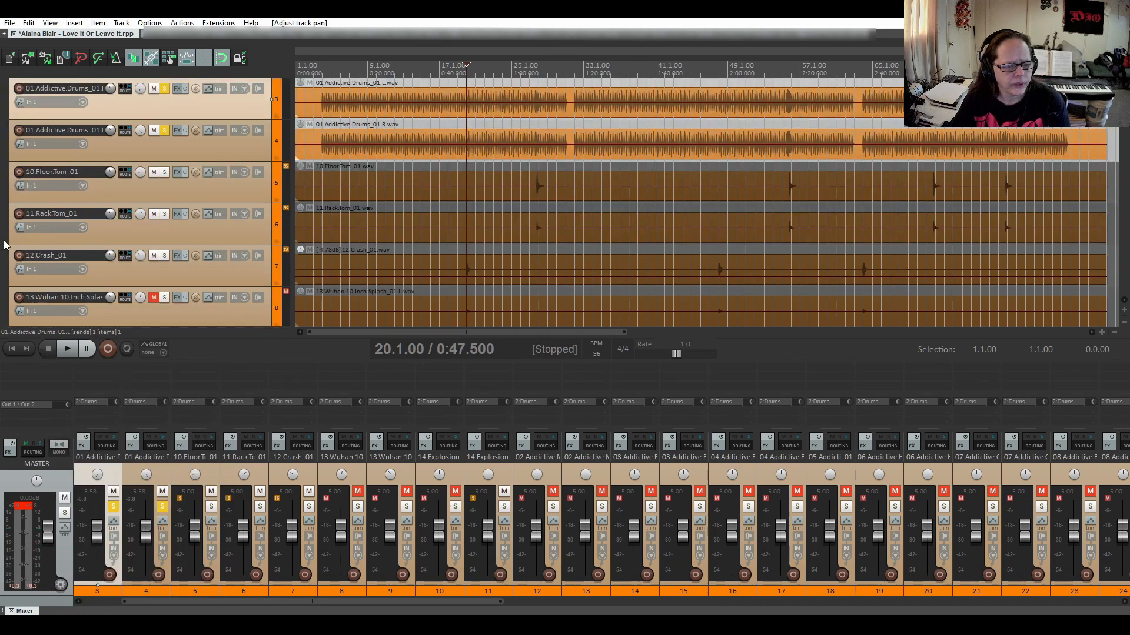
scroll(4, 244, down, 20)
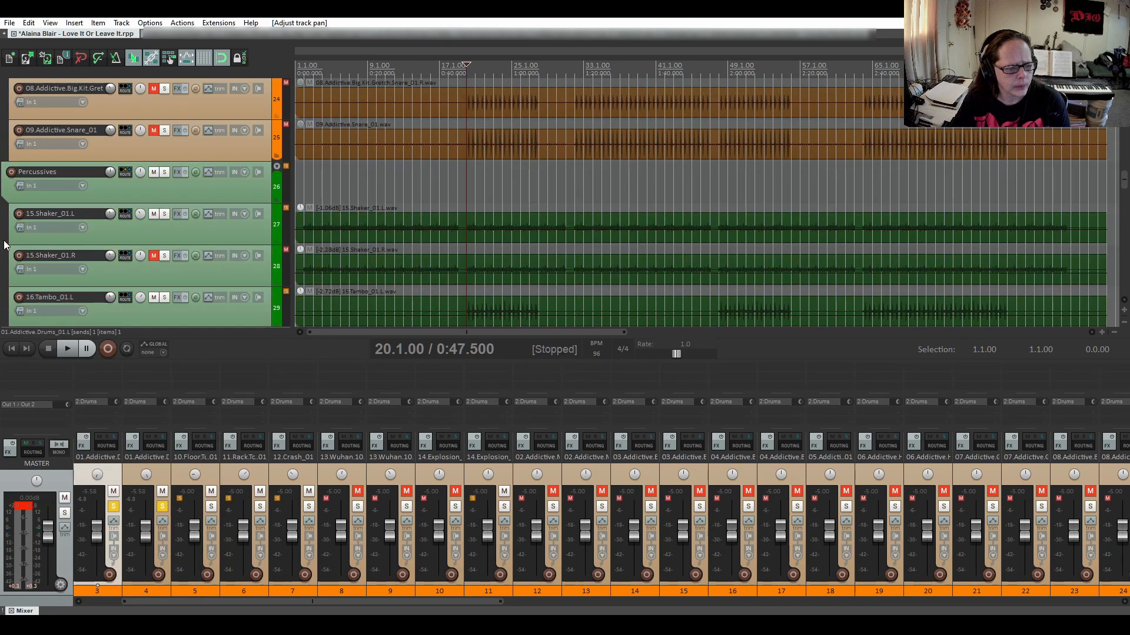
scroll(5, 245, down, 1)
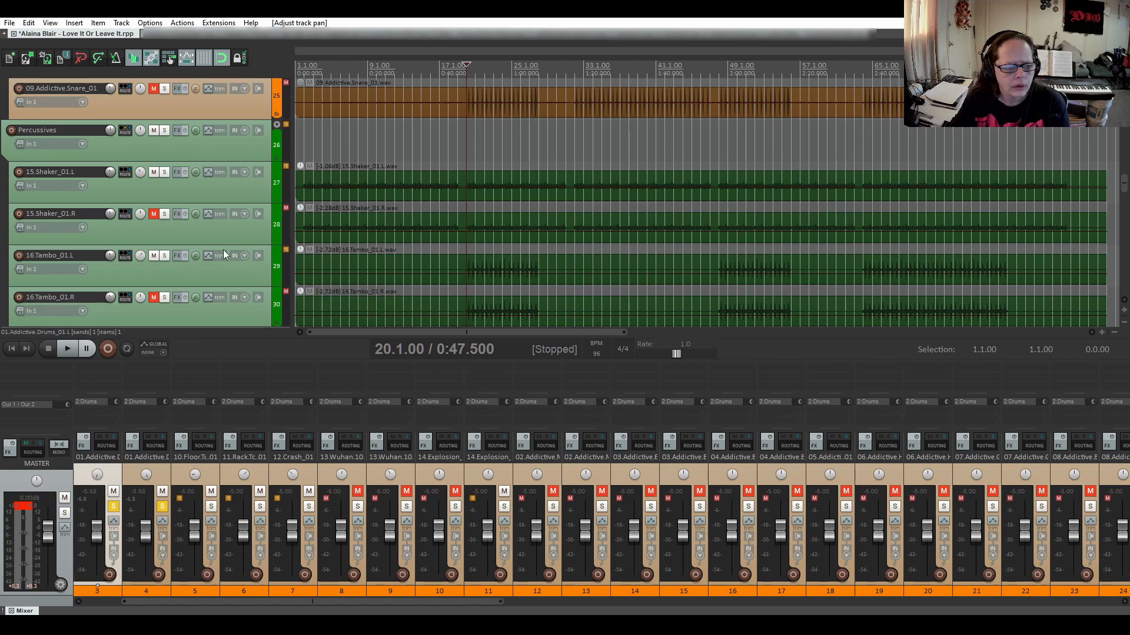
click(164, 257)
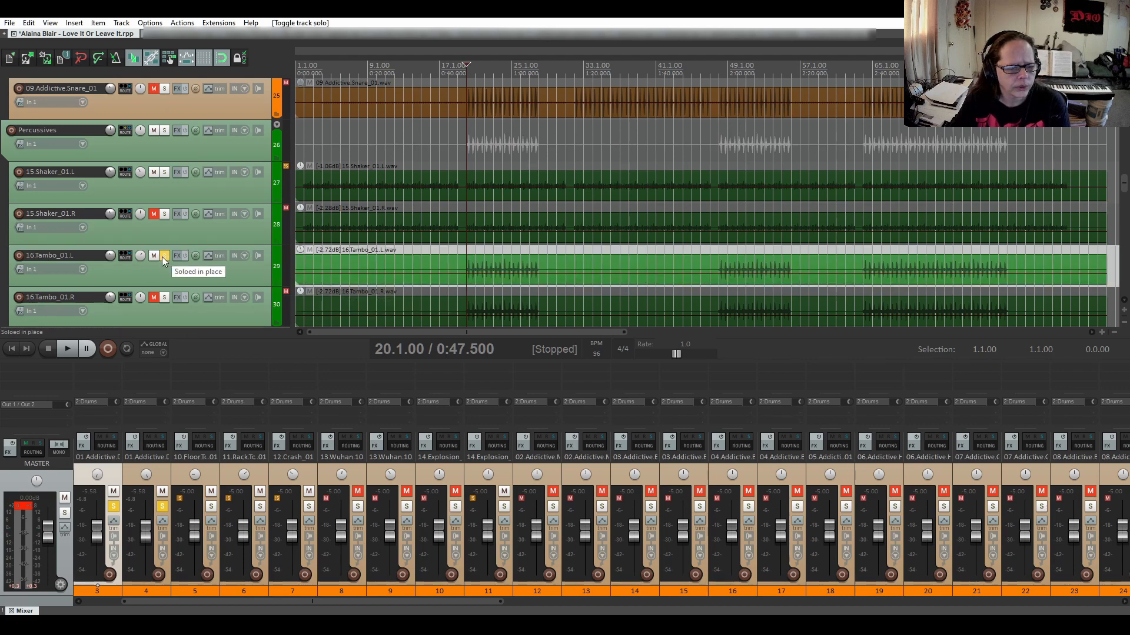
click(429, 270)
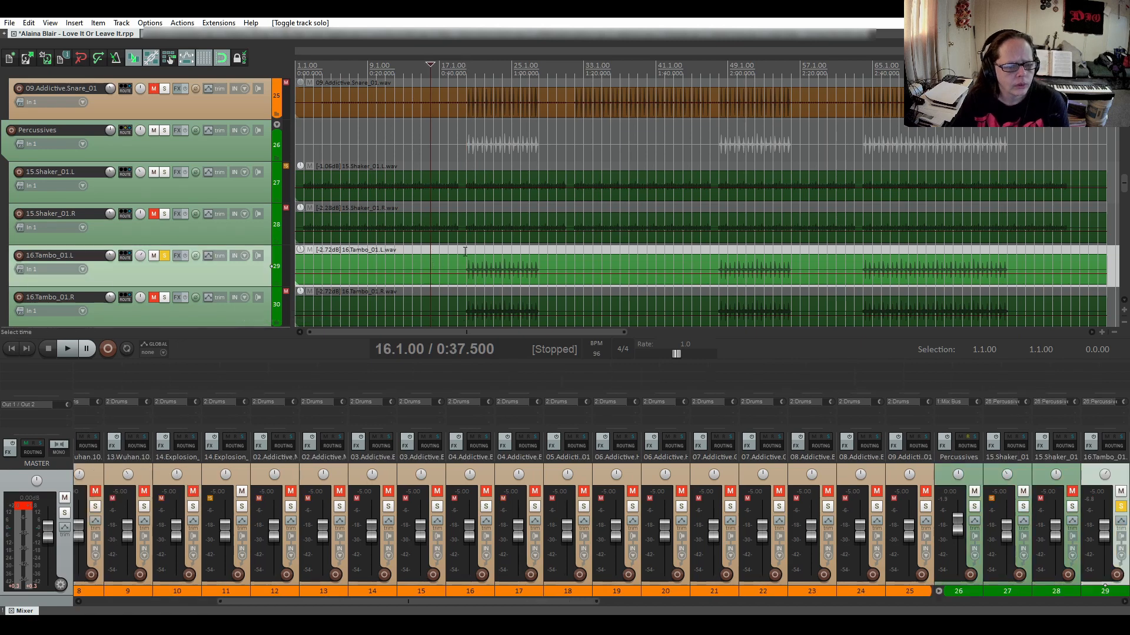
key(space)
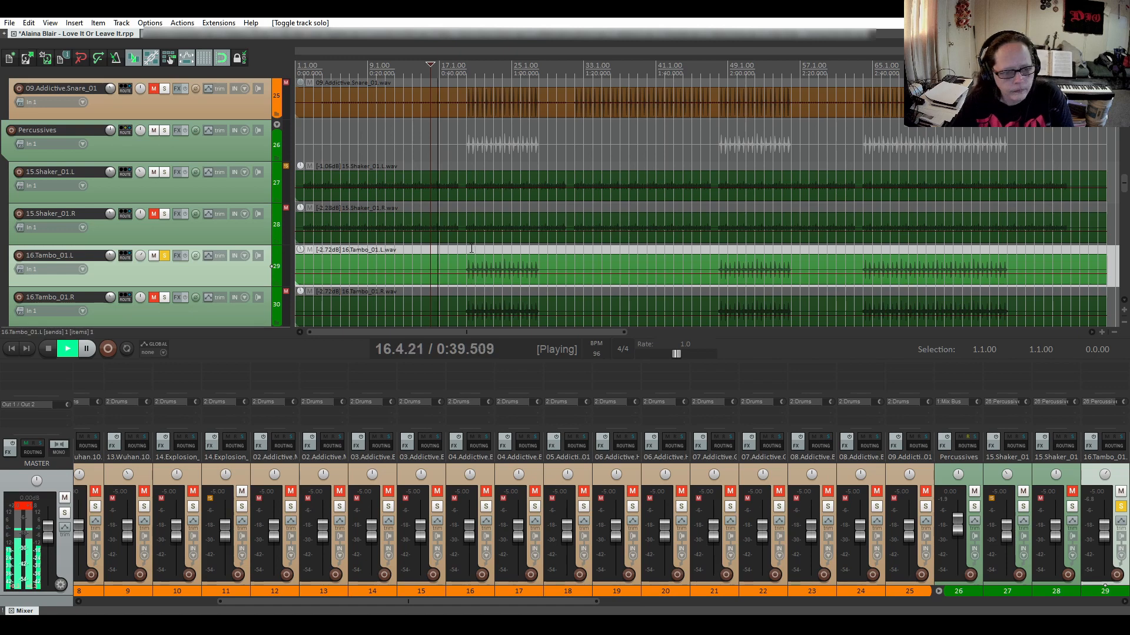
key(space)
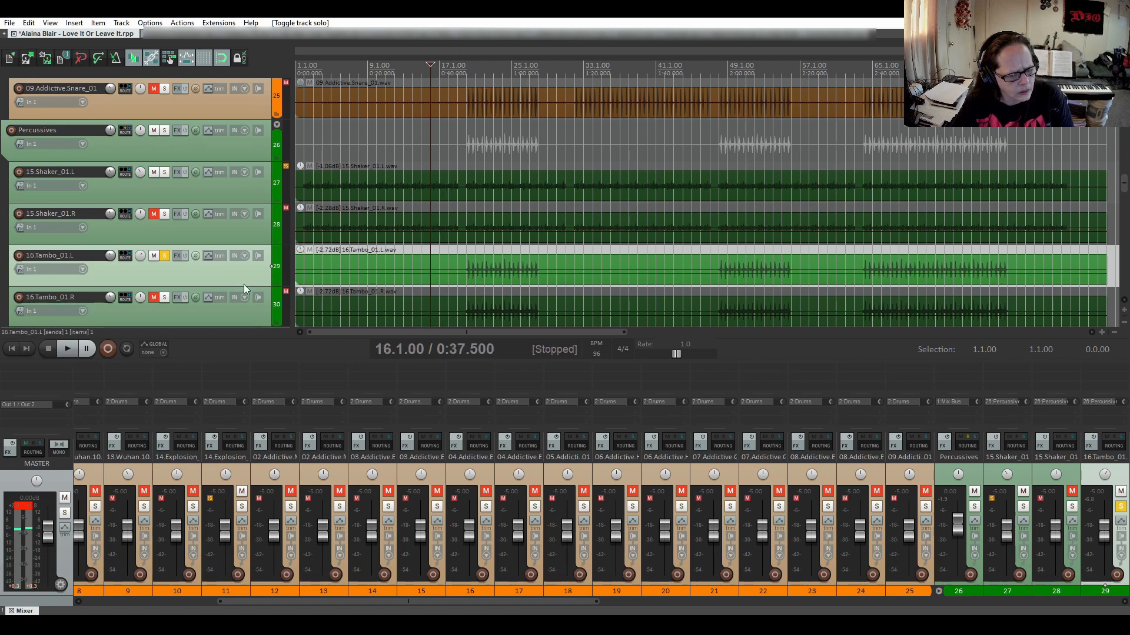
click(163, 256)
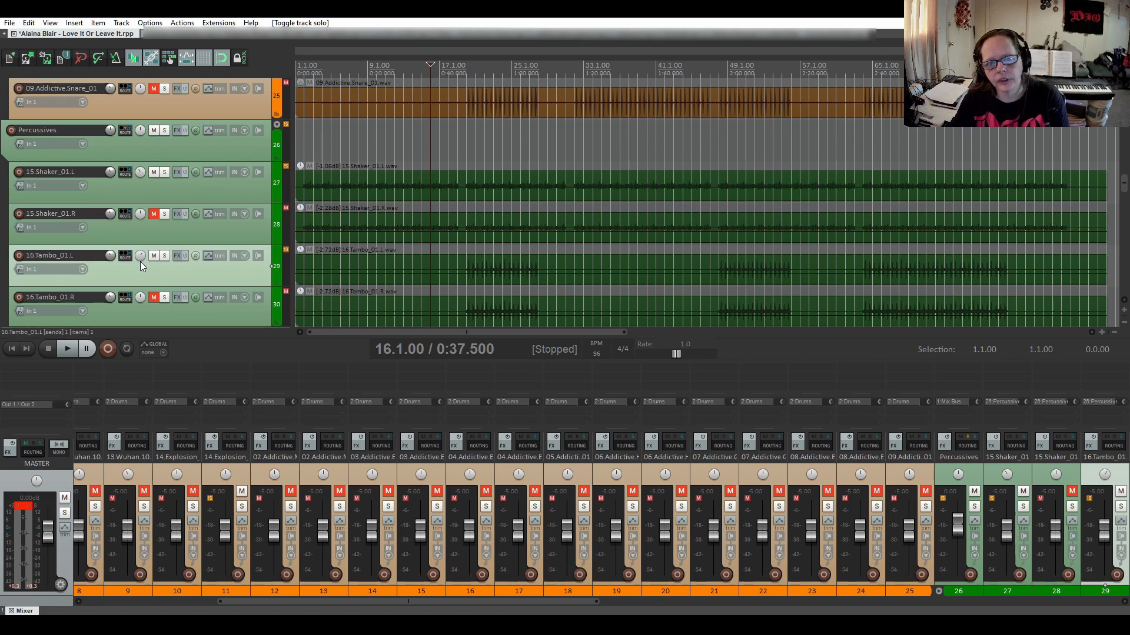
Merge the two 01.Addictive.Drums_01 L and R tracks into one stereo item with the Stereo custom action.
scroll(140, 261, up, 15)
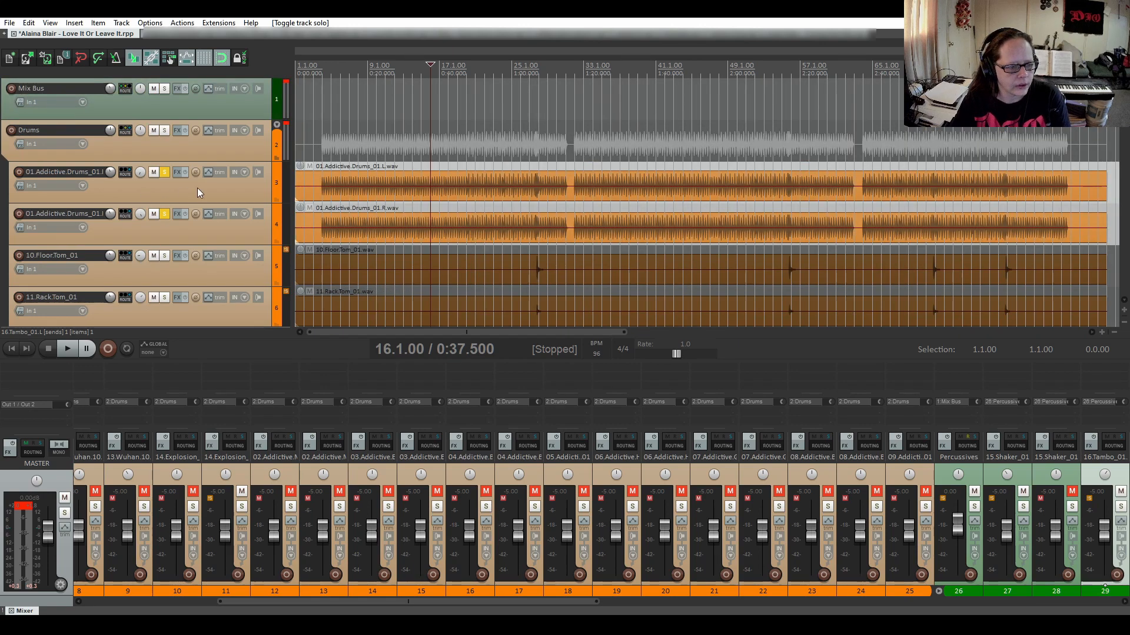
click(257, 184)
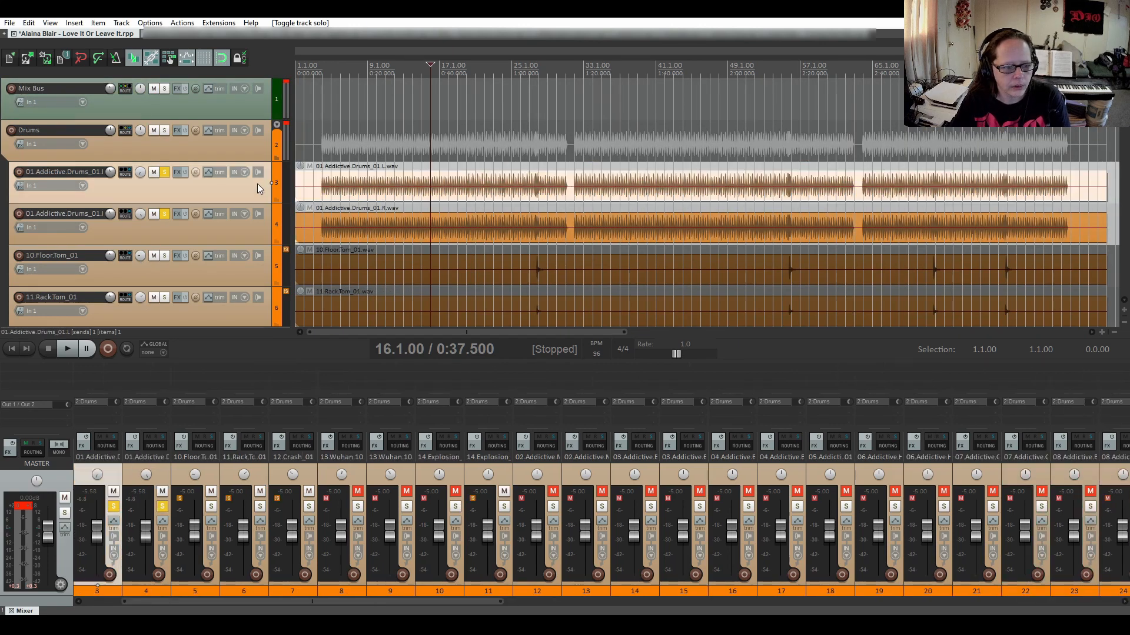
shift+click(256, 232)
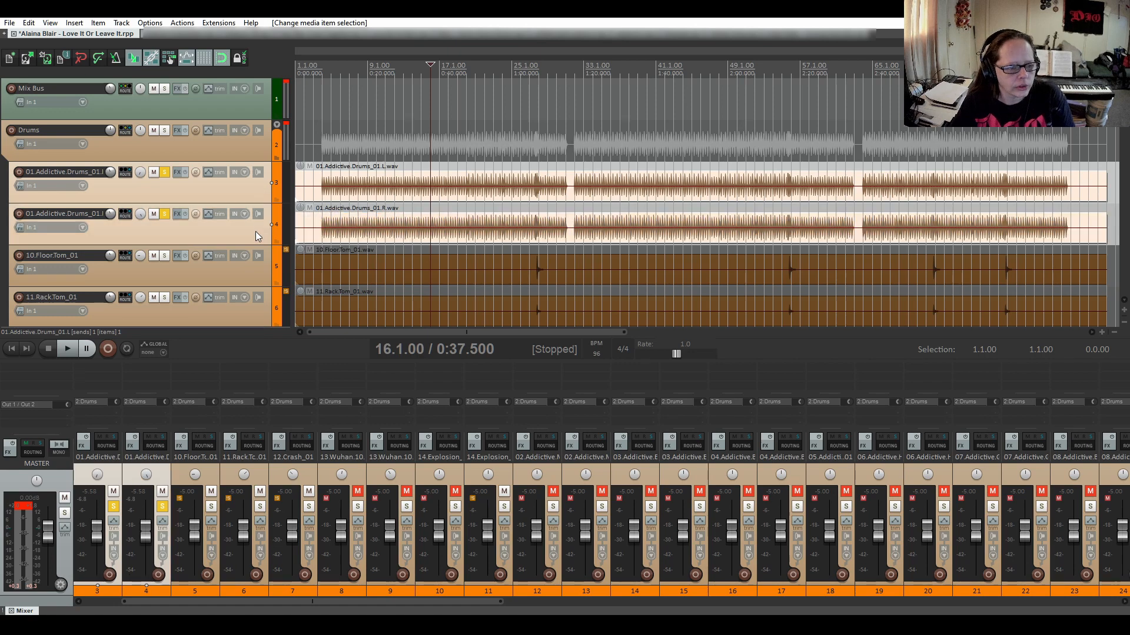
right_click(224, 190)
click(222, 178)
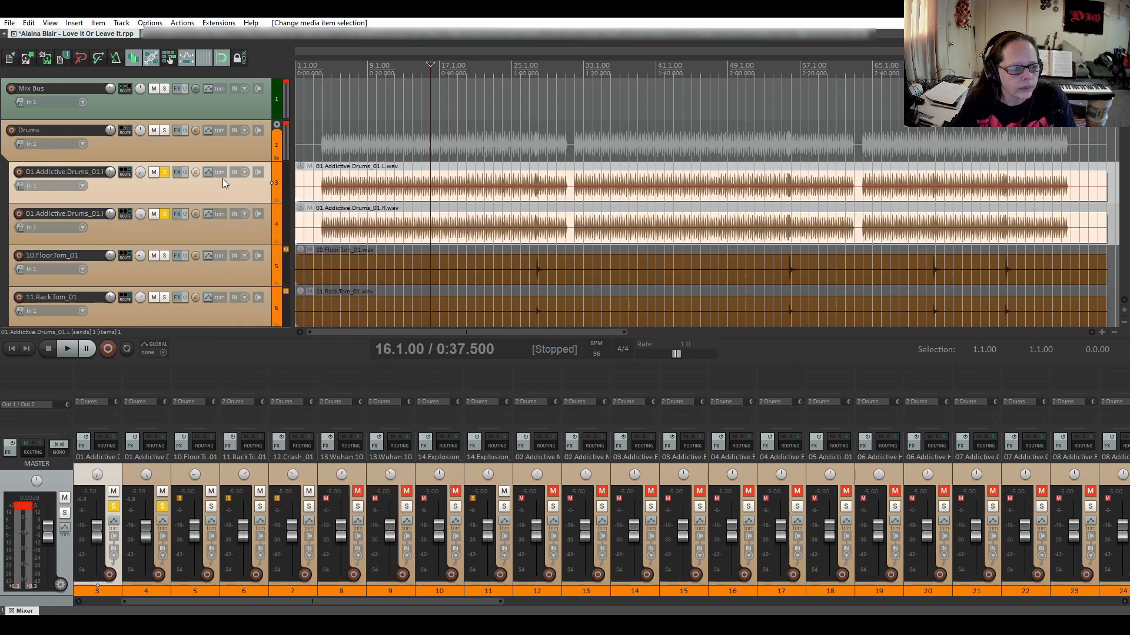
shift+click(256, 227)
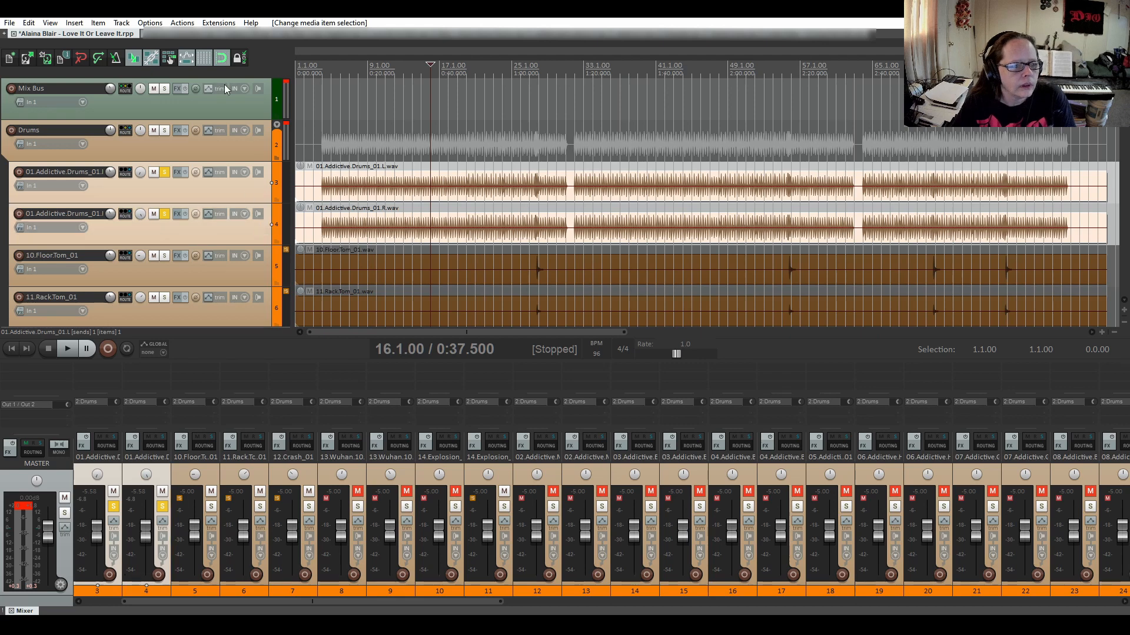
click(182, 23)
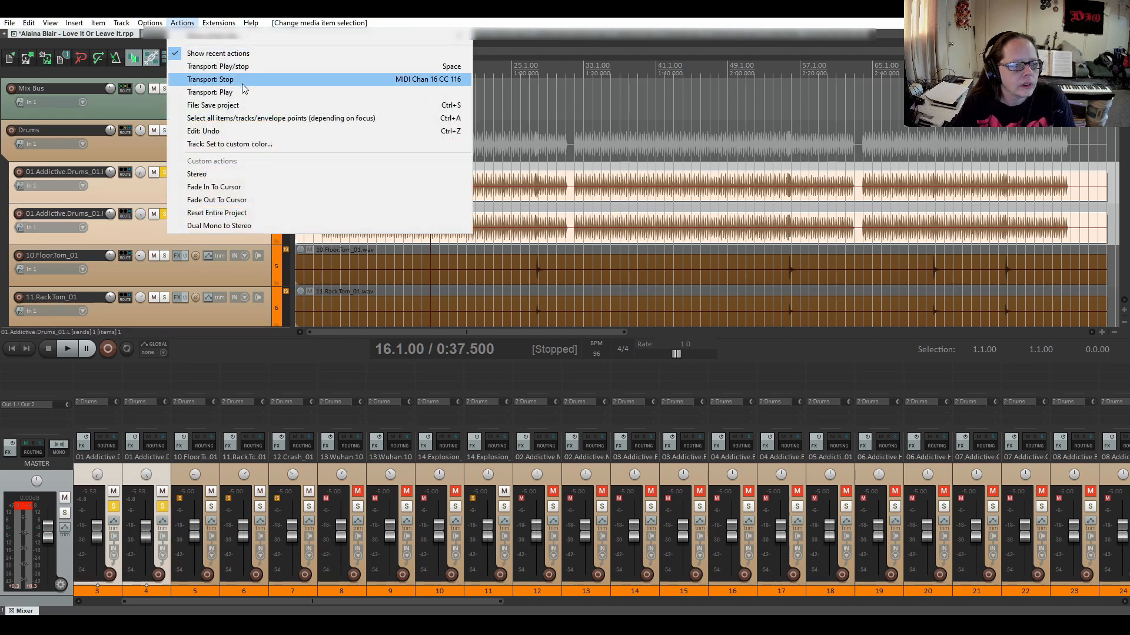
click(224, 175)
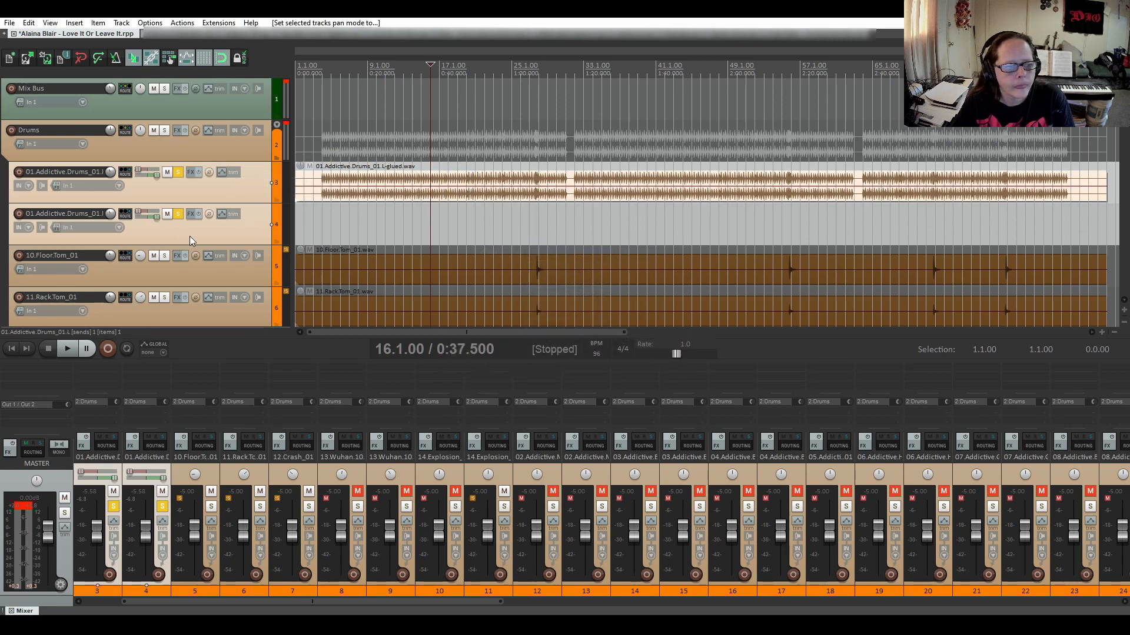
Delete the emptied 01.Addictive.Drums_01.R track and return the edit cursor to the project start.
click(189, 232)
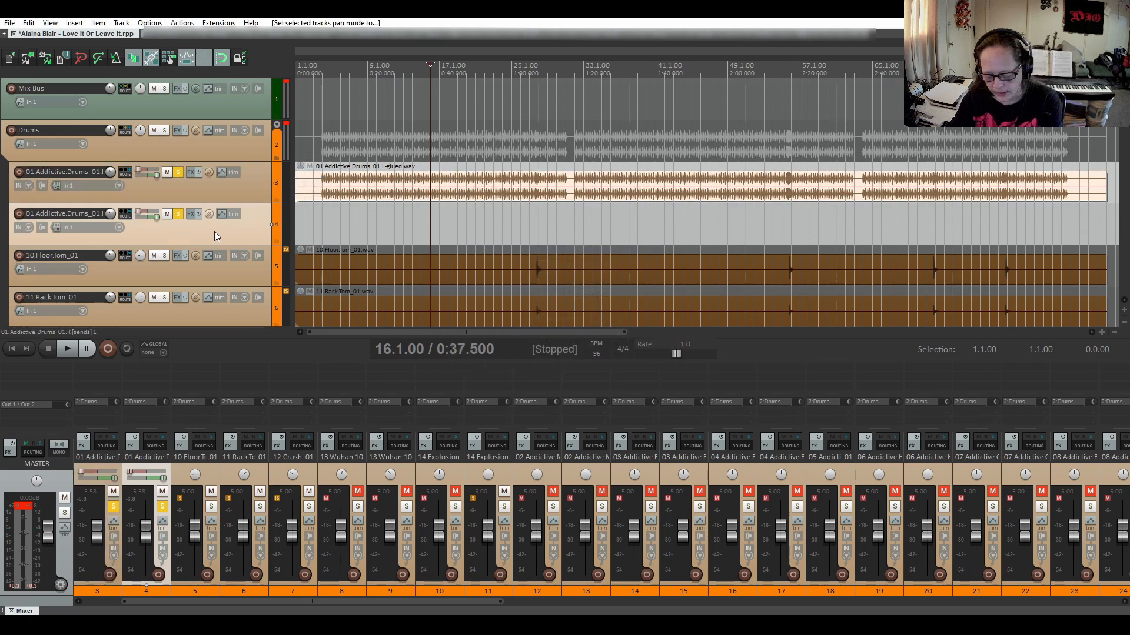
key(Delete)
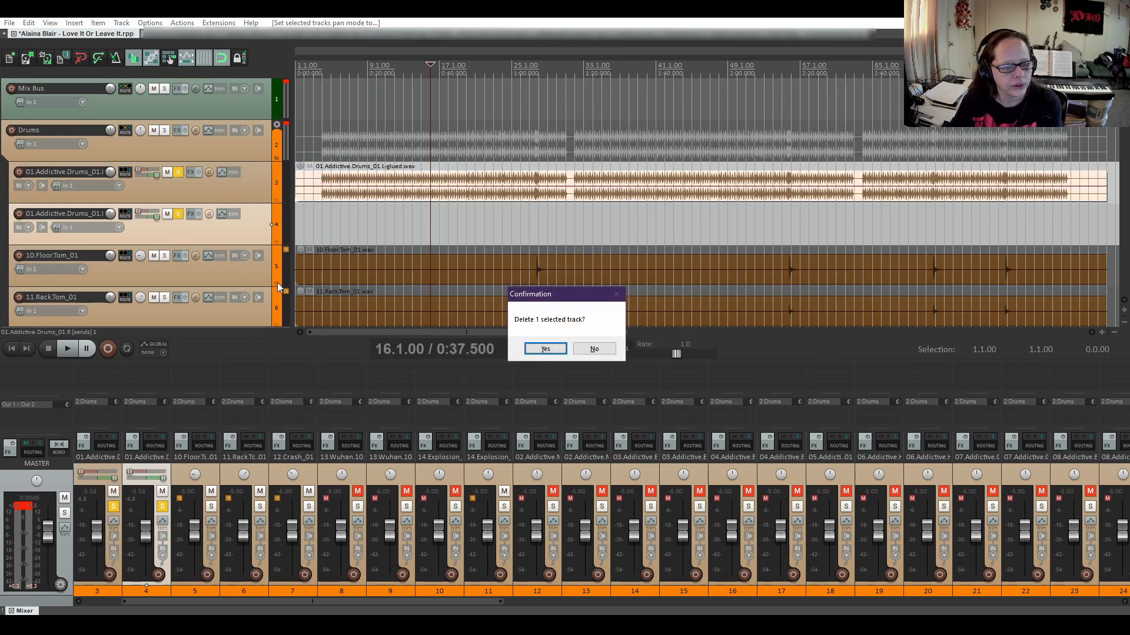
click(545, 350)
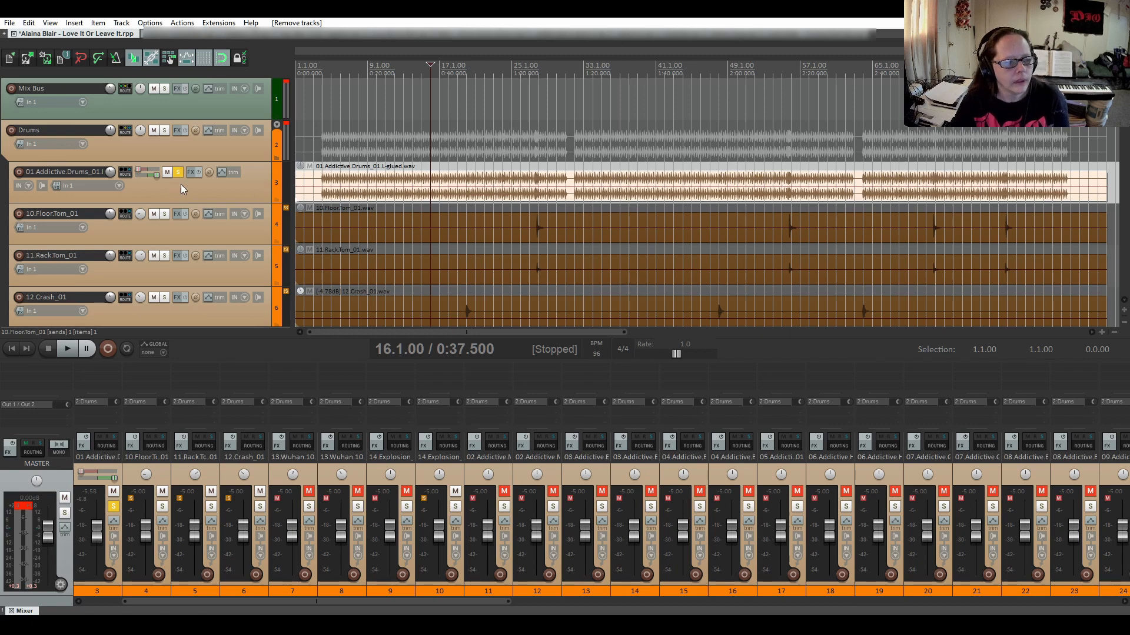
click(9, 350)
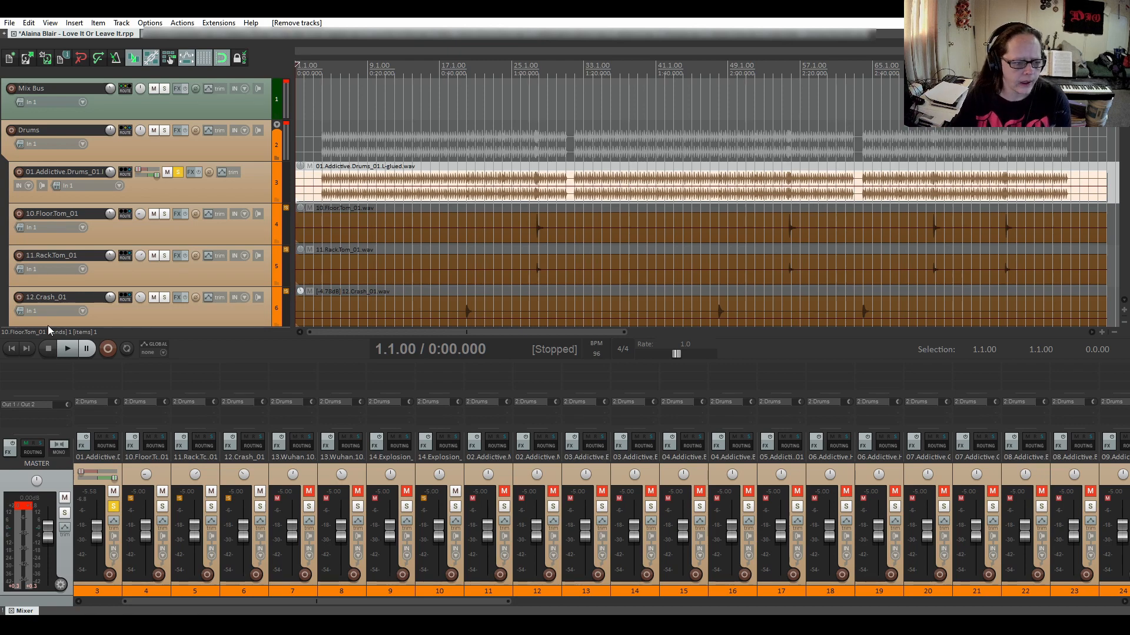
Unsolo the glued 01.Addictive.Drums_01.L track and solo the Drums folder track instead.
mouse_move(152, 171)
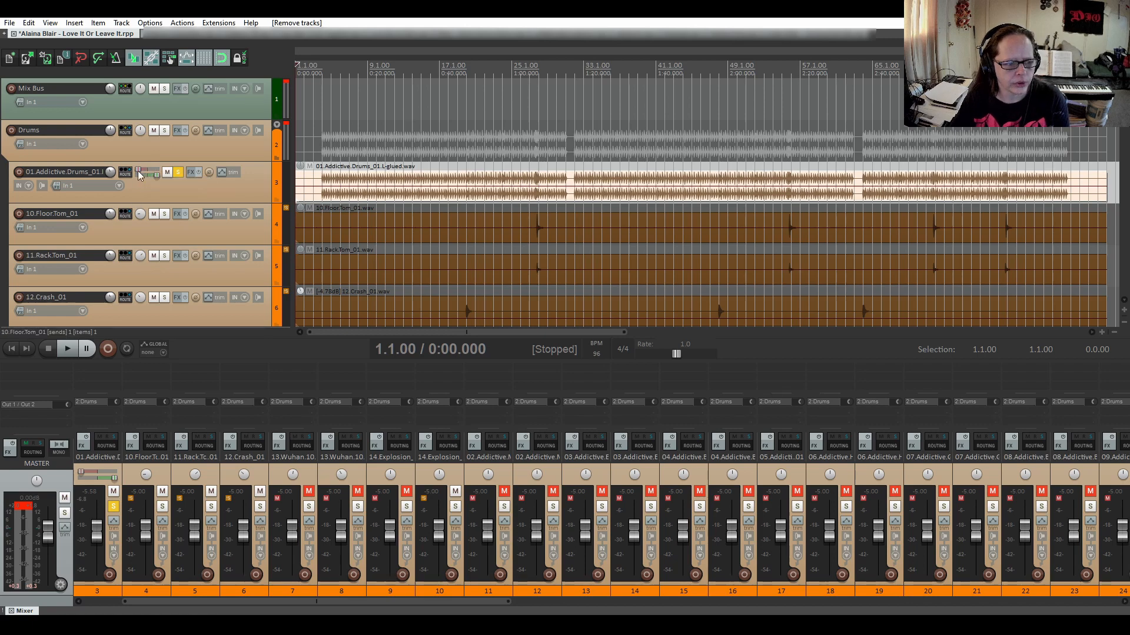
drag(139, 170, 158, 176)
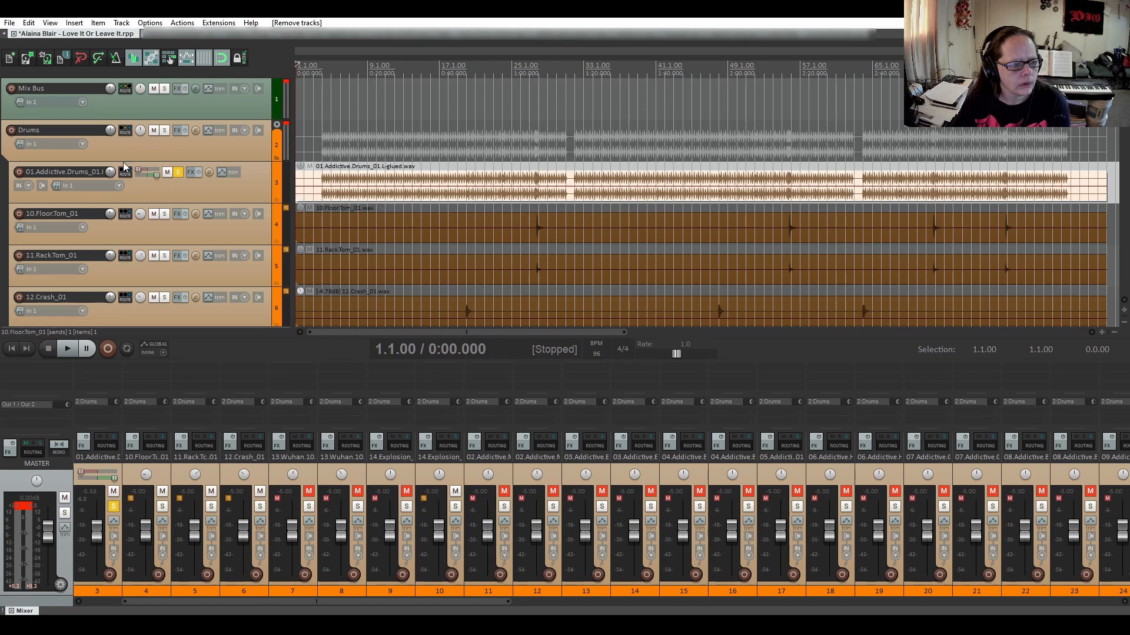
click(177, 171)
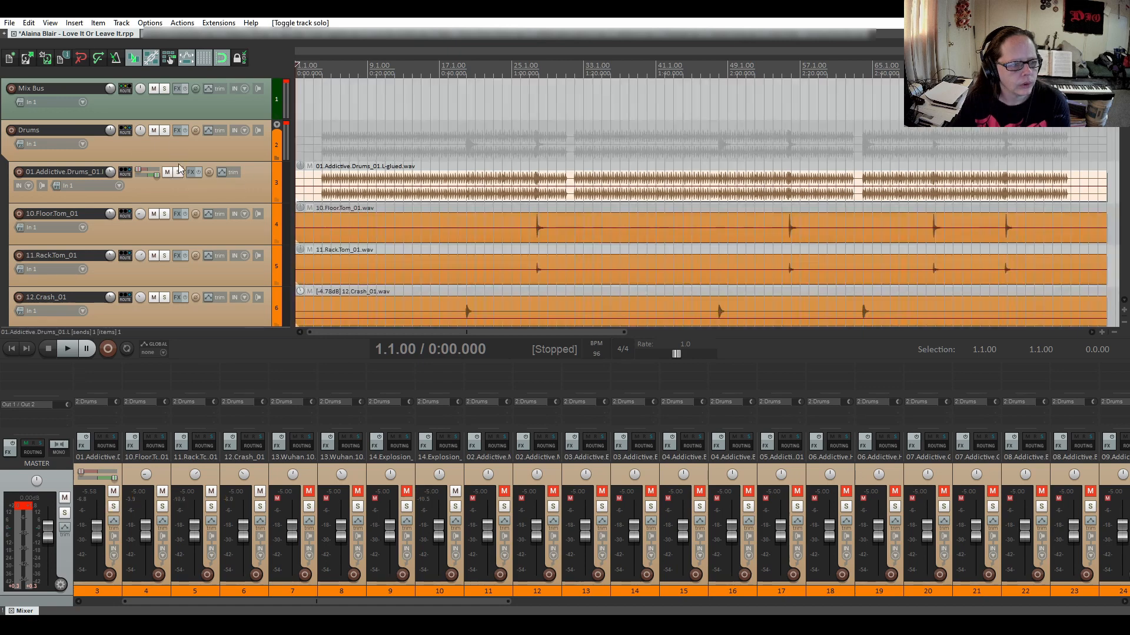
click(164, 130)
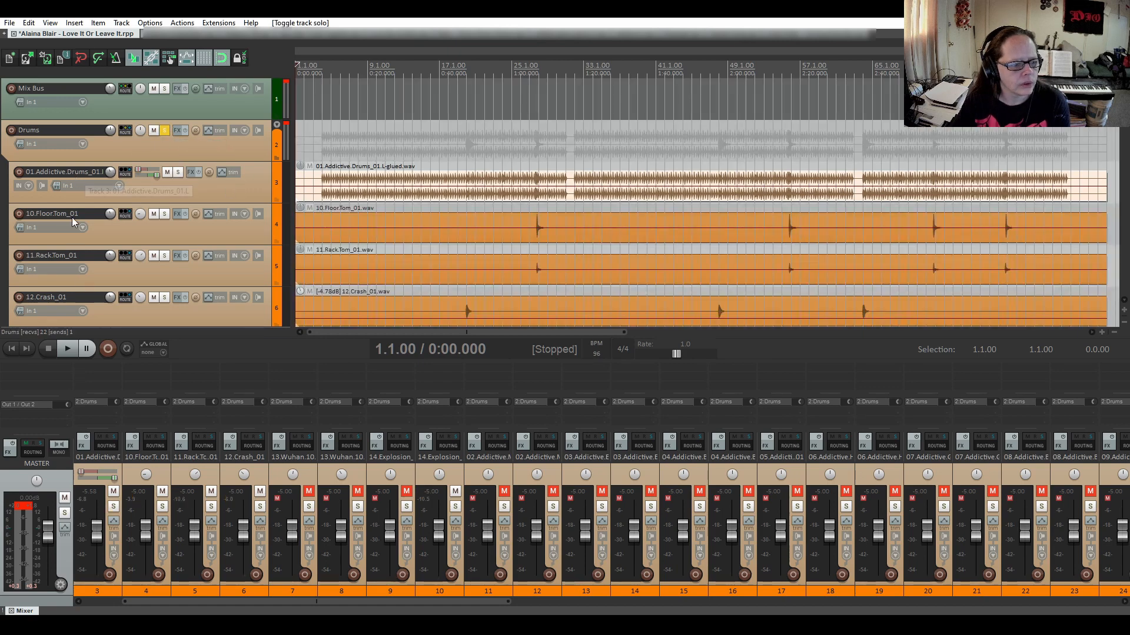
Unmute the 13.Wuhan.10.Inch.Splash_01.R track.
scroll(72, 217, down, 3)
scroll(72, 214, down, 3)
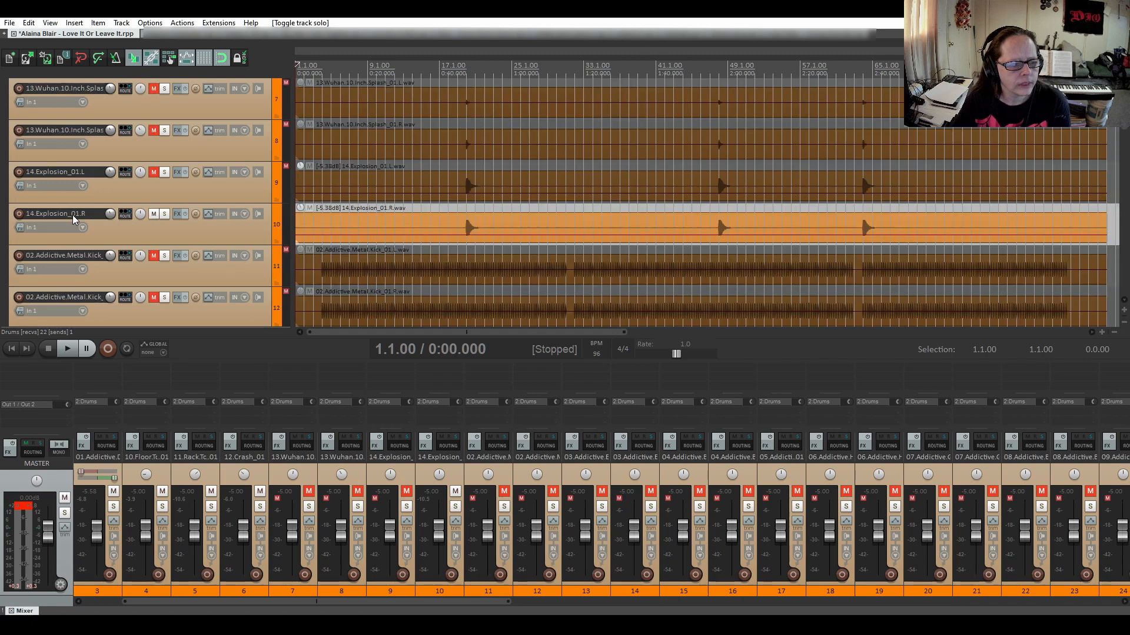
scroll(210, 195, up, 2)
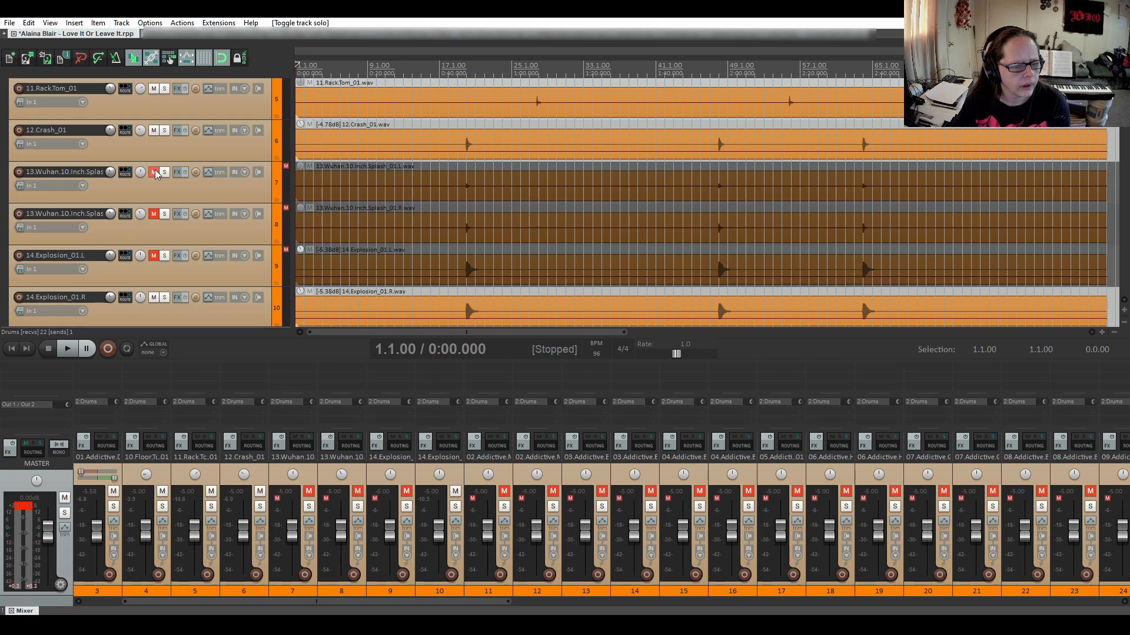
click(153, 214)
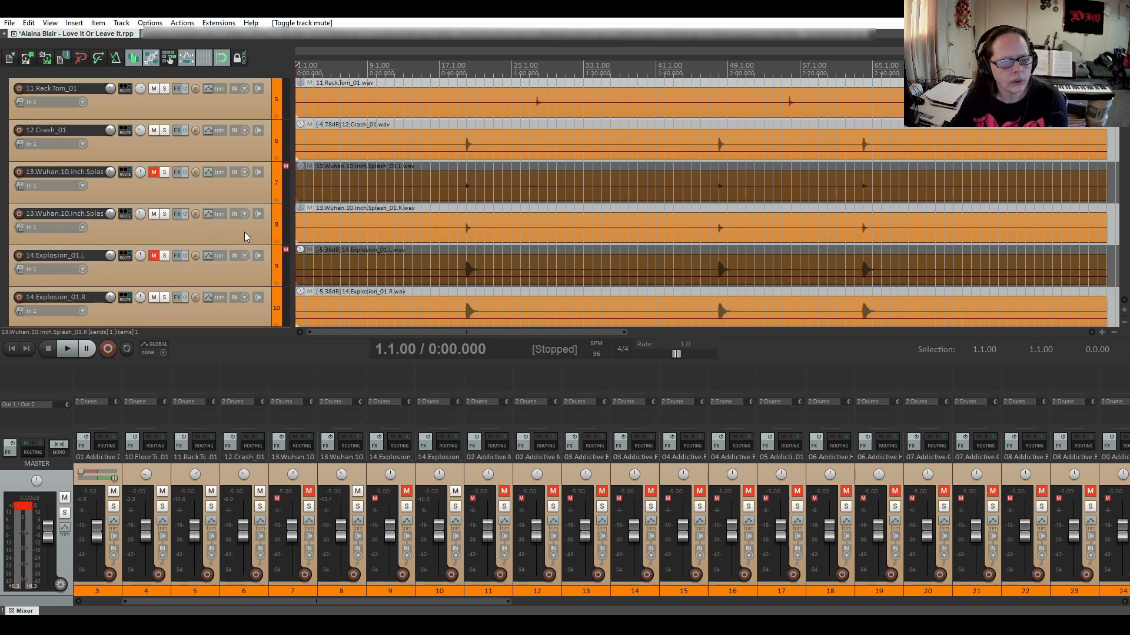
Move the muted 13.Wuhan.10.Inch.Splash_01.L and 14.Explosion_01.L tracks together to just below 14.Explosion_01.R.
click(249, 195)
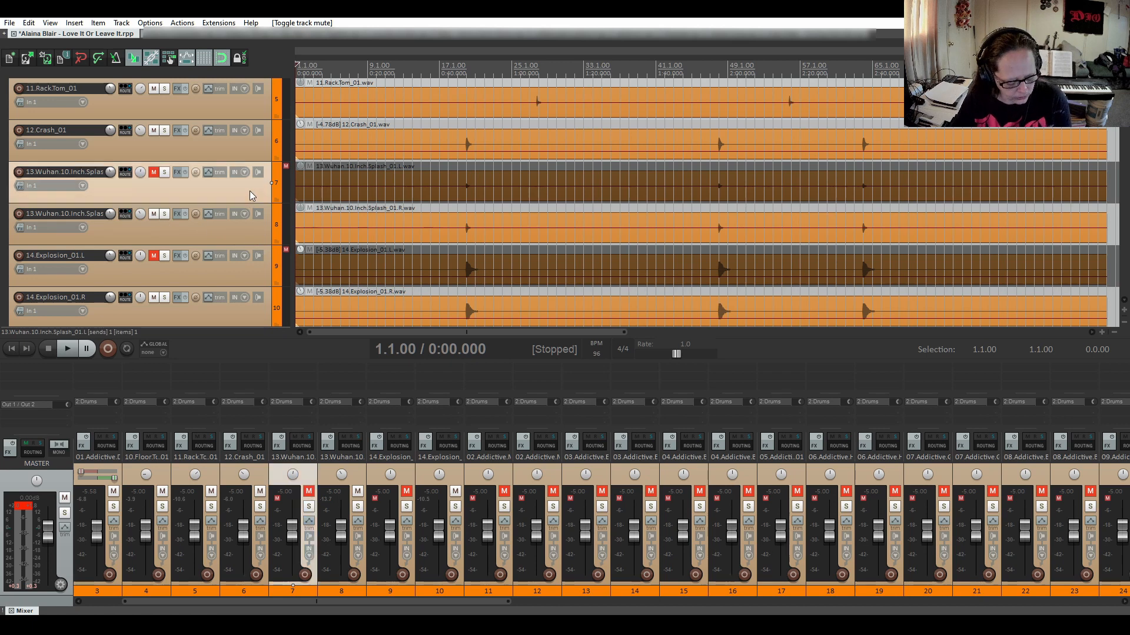
shift+click(248, 277)
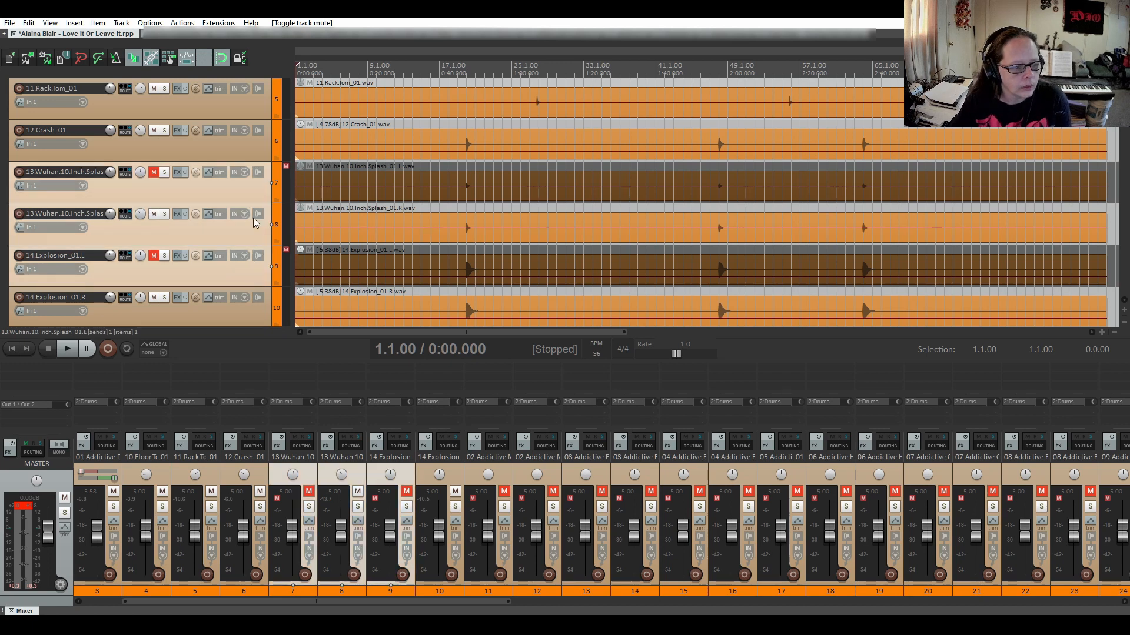
click(255, 185)
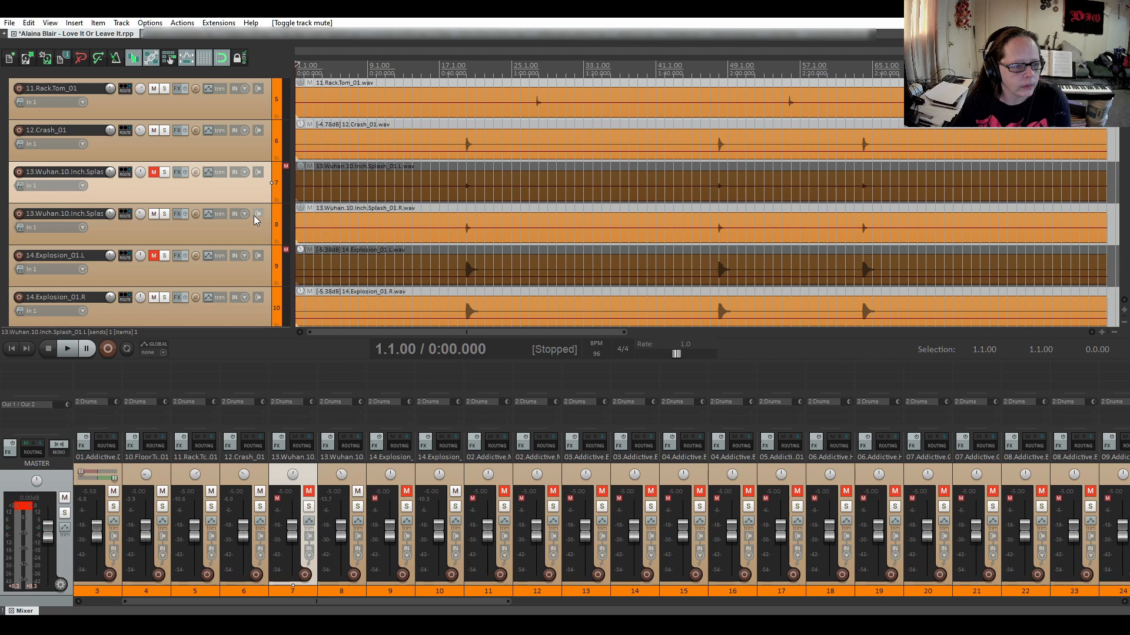
ctrl+click(251, 273)
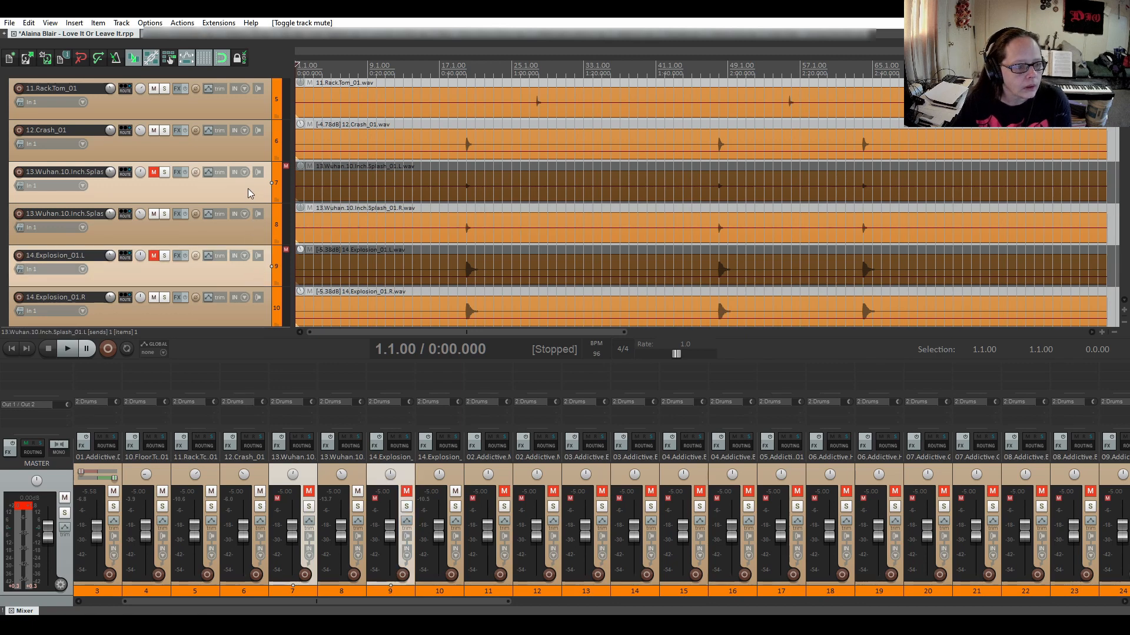
drag(248, 188, 184, 115)
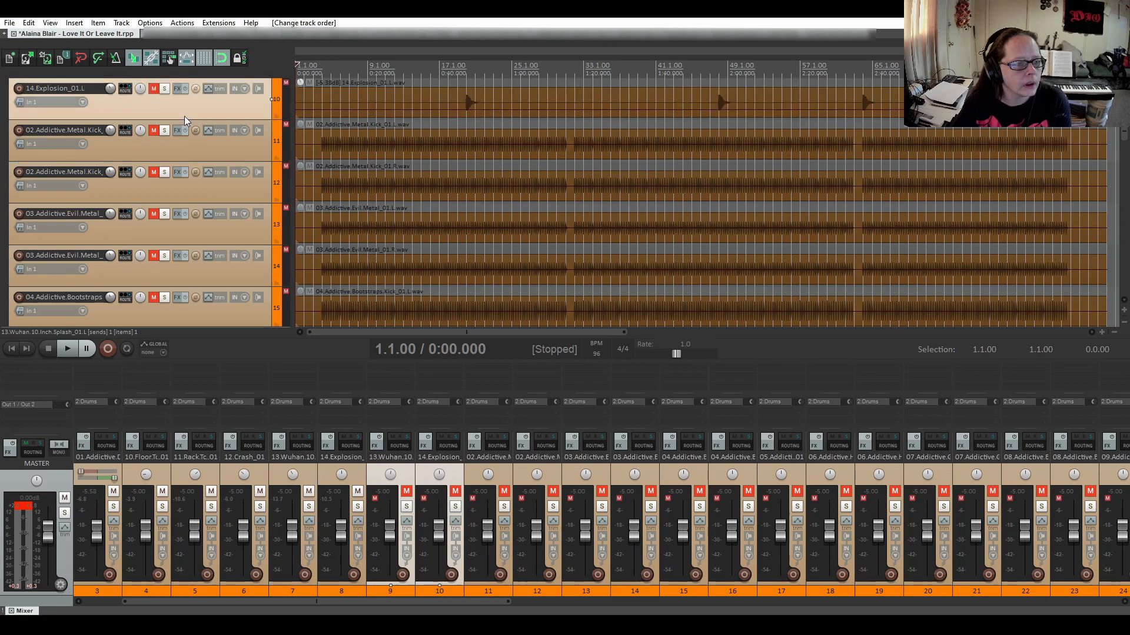
Audition the soloed Drums folder from measure 3 and again from measure 19, checking its tracks, and stop playback.
scroll(237, 182, up, 5)
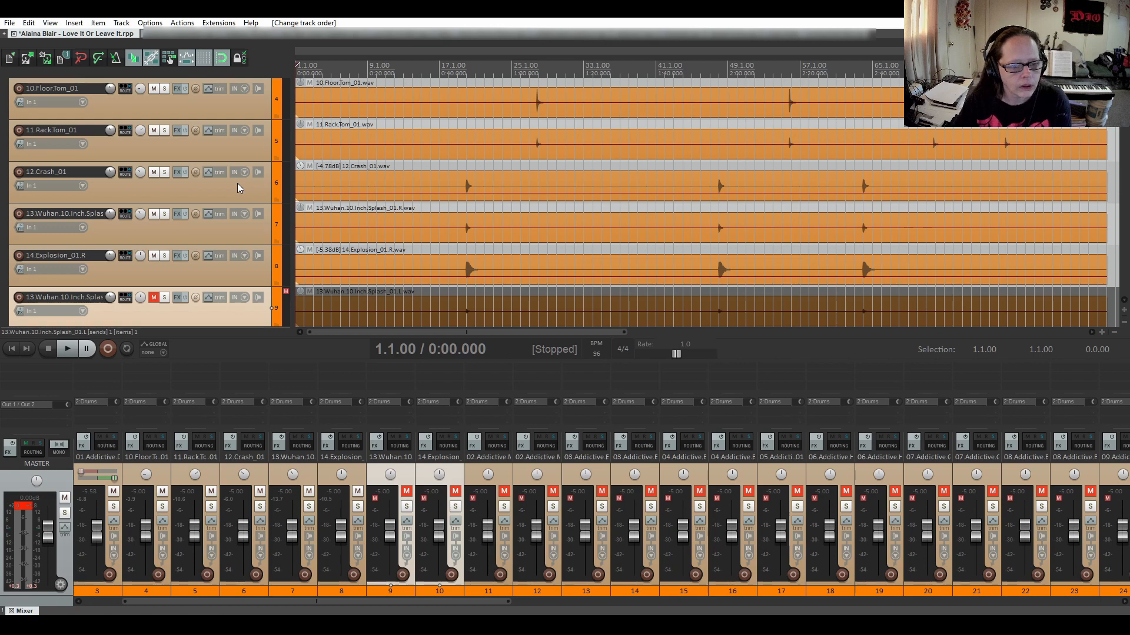
scroll(237, 182, up, 1)
scroll(238, 187, up, 1)
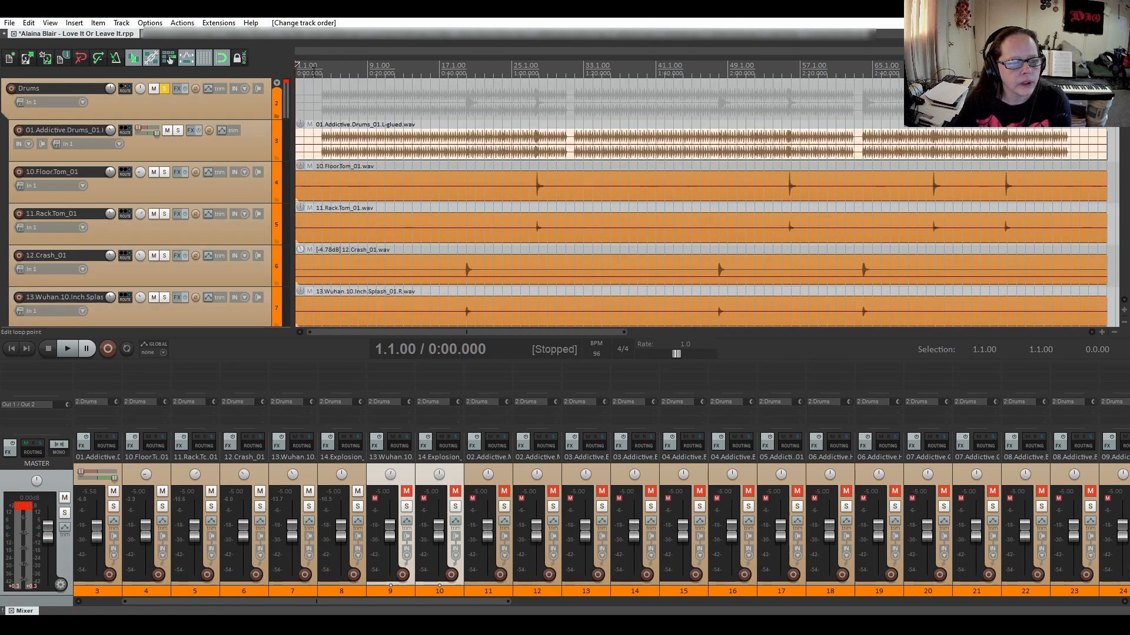
click(315, 80)
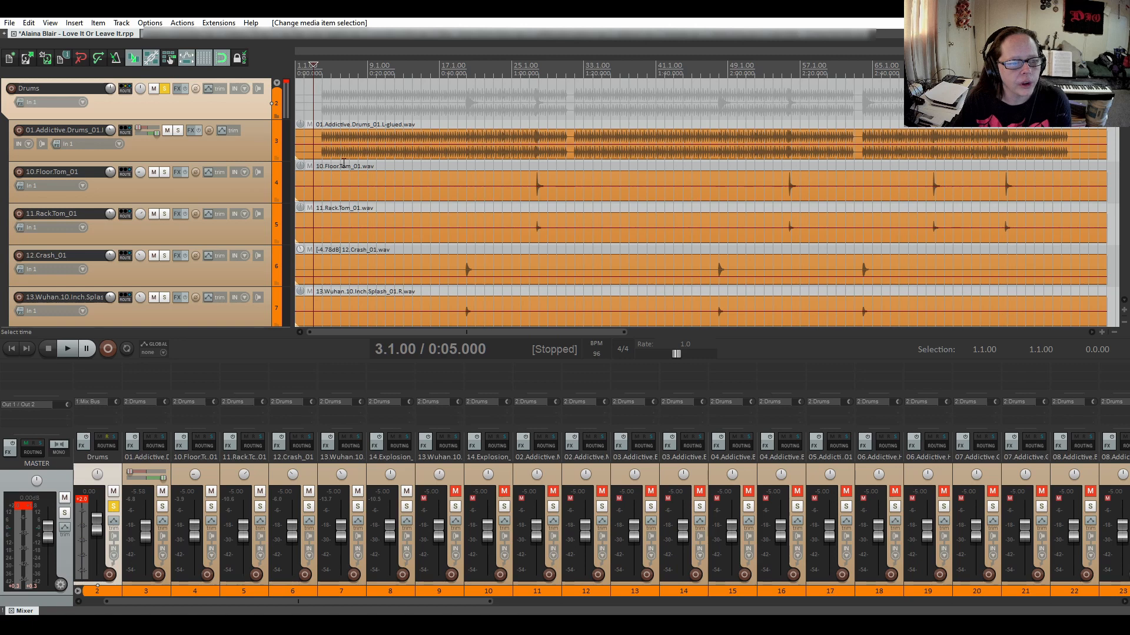
click(66, 350)
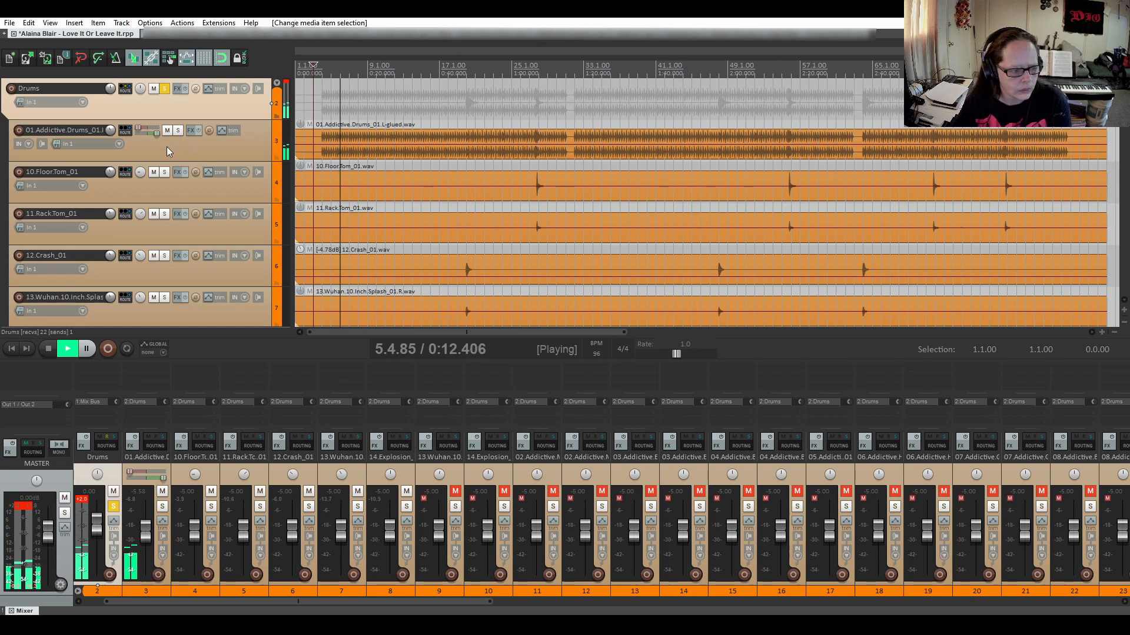
scroll(166, 159, down, 4)
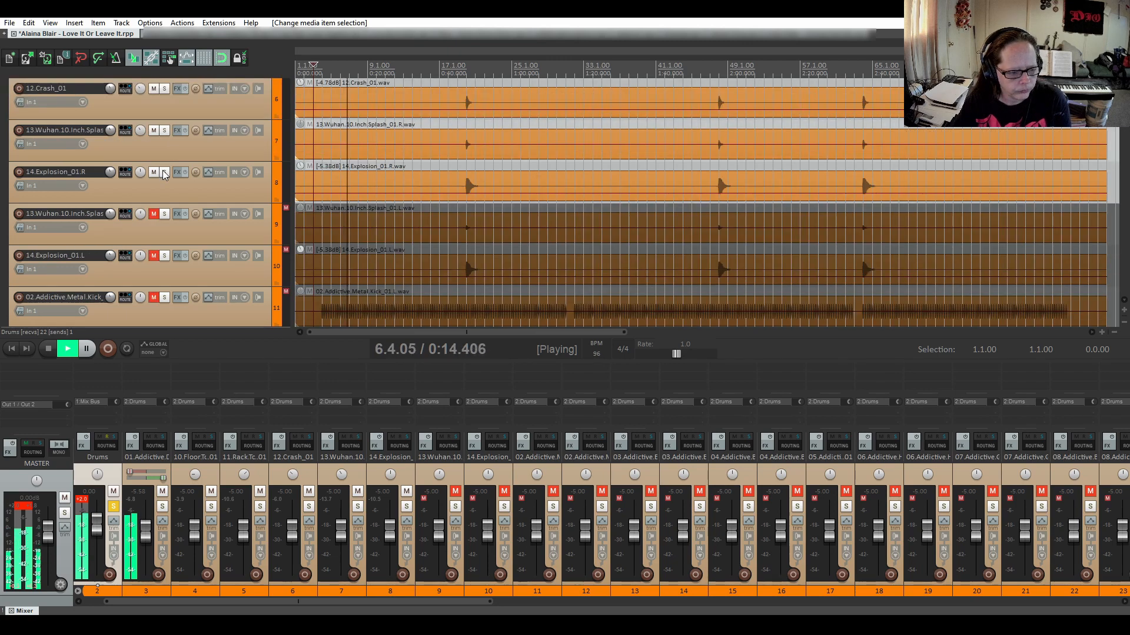
scroll(164, 174, down, 8)
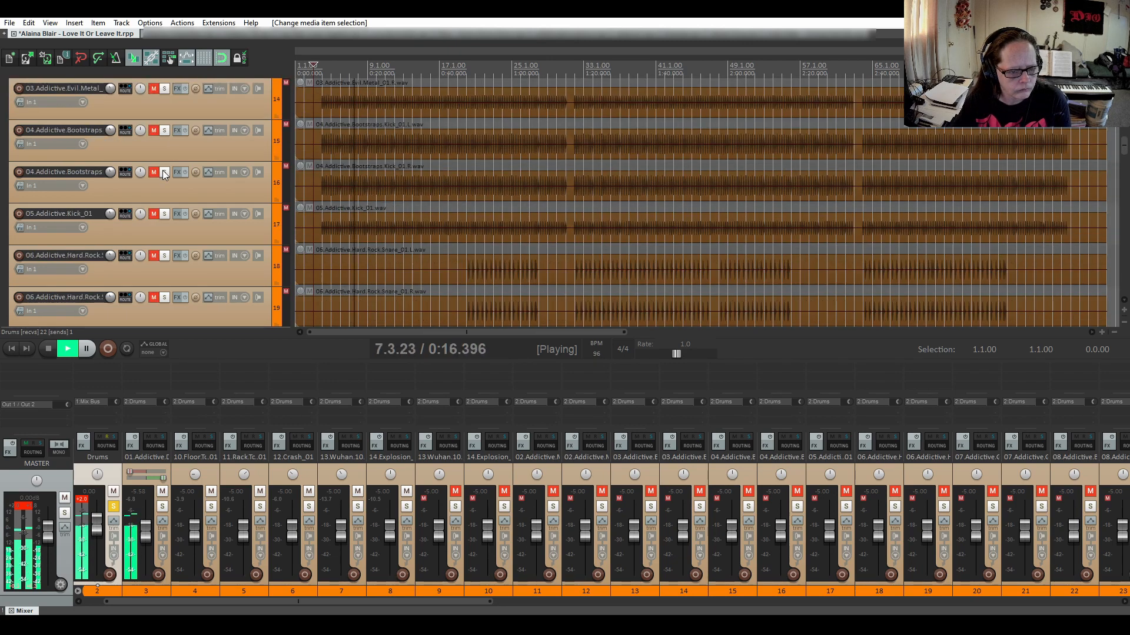
scroll(164, 175, up, 8)
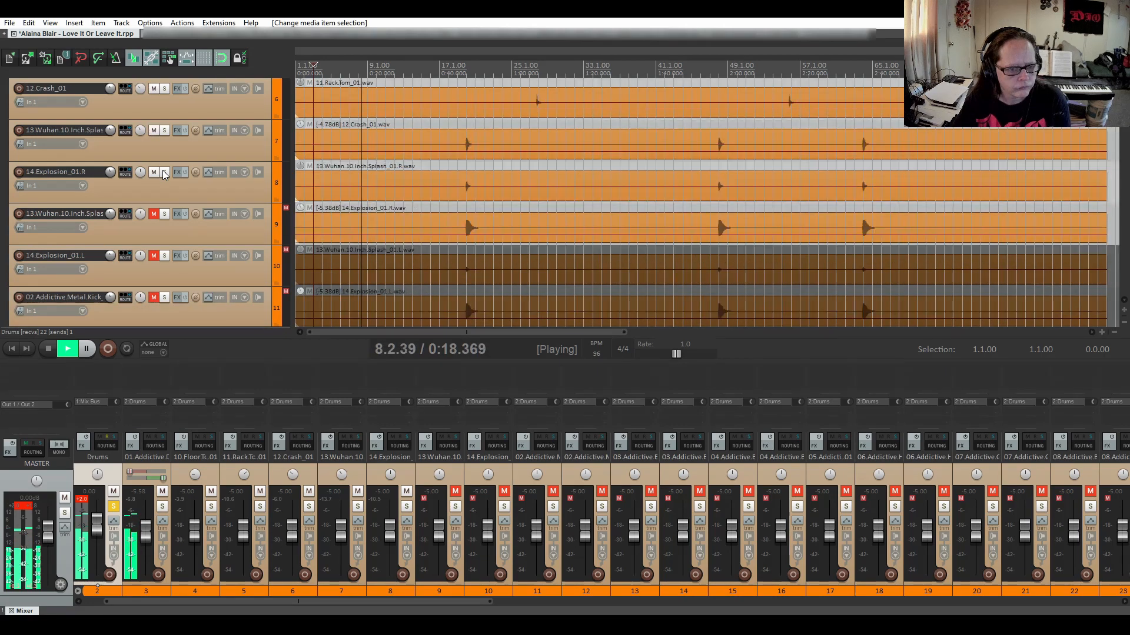
scroll(164, 175, up, 5)
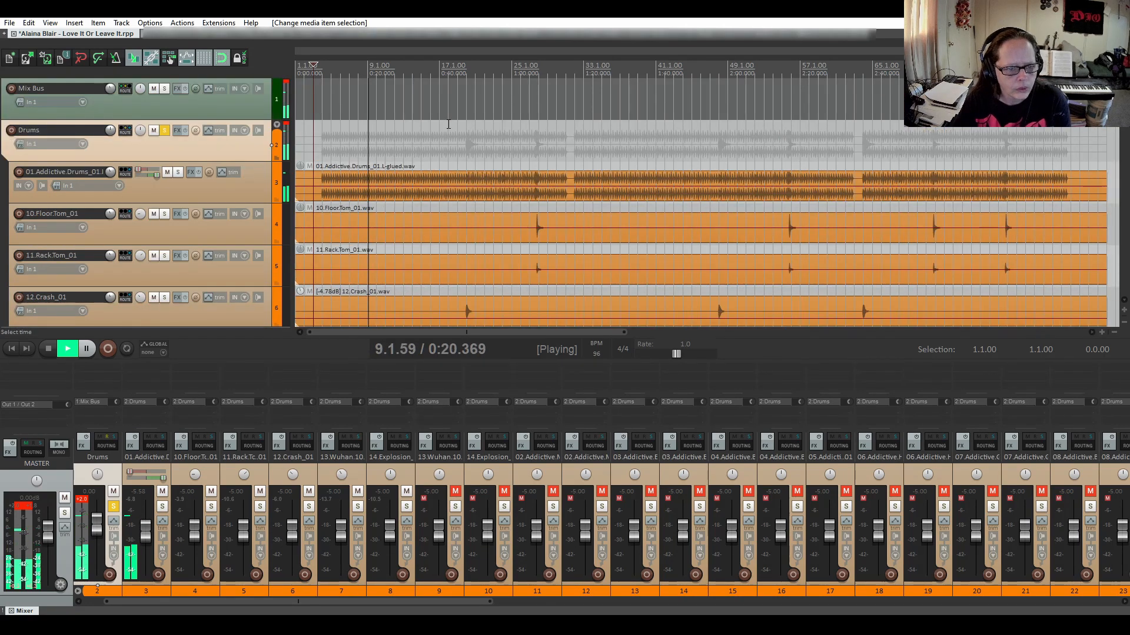
click(457, 108)
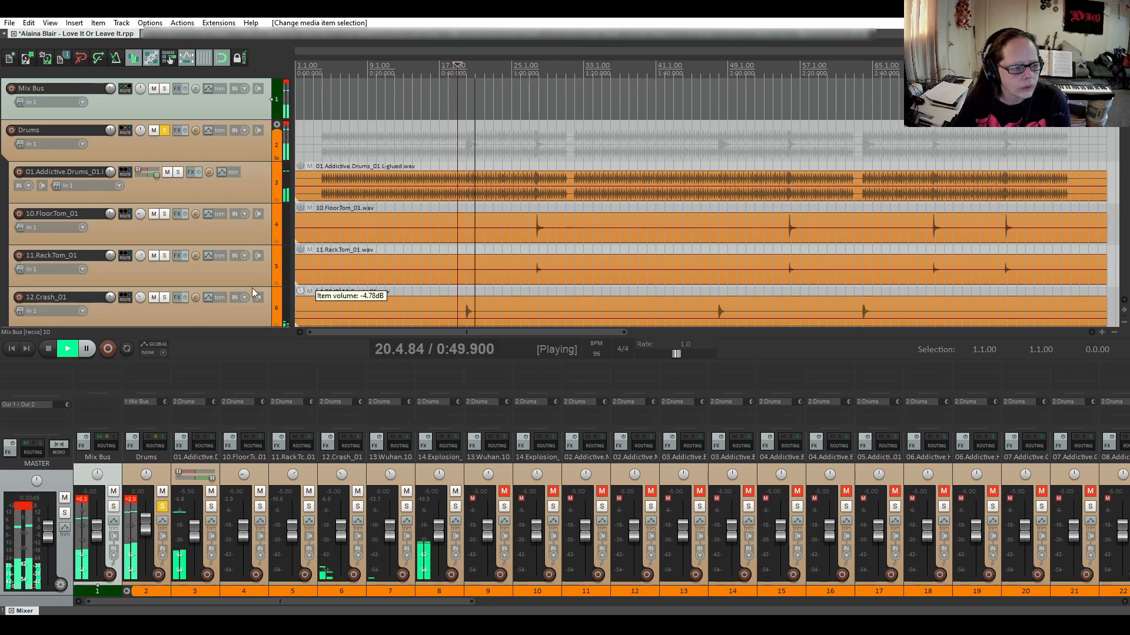
key(space)
Lower the 14.Explosion_01.R item volume to -11.4 dB and play the drums from measure 19.
scroll(238, 314, down, 3)
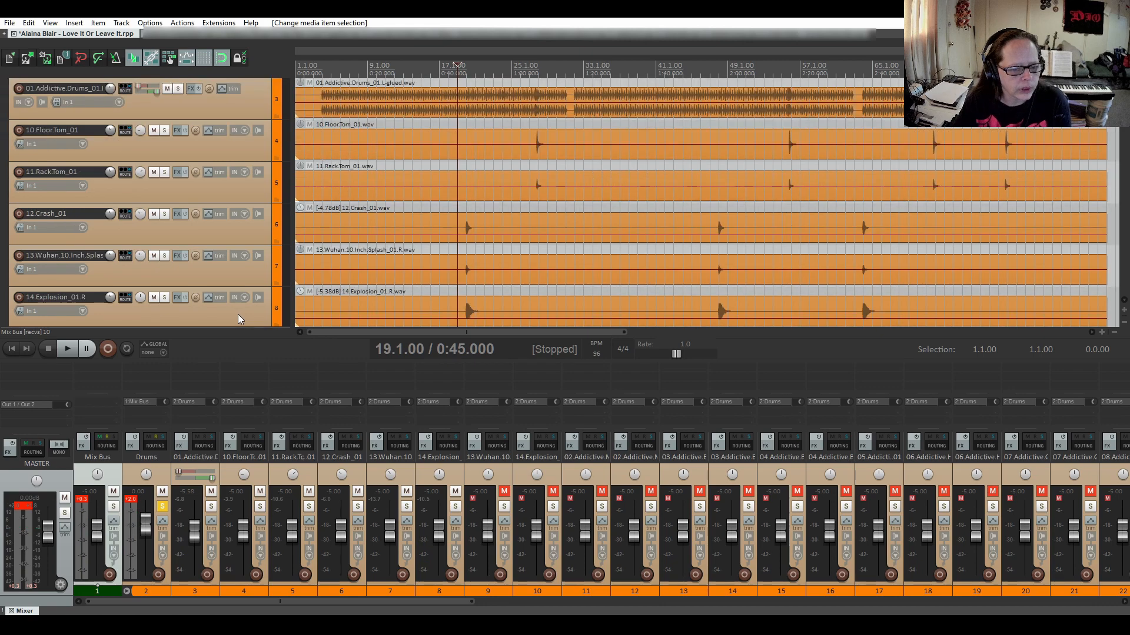
scroll(238, 320, down, 1)
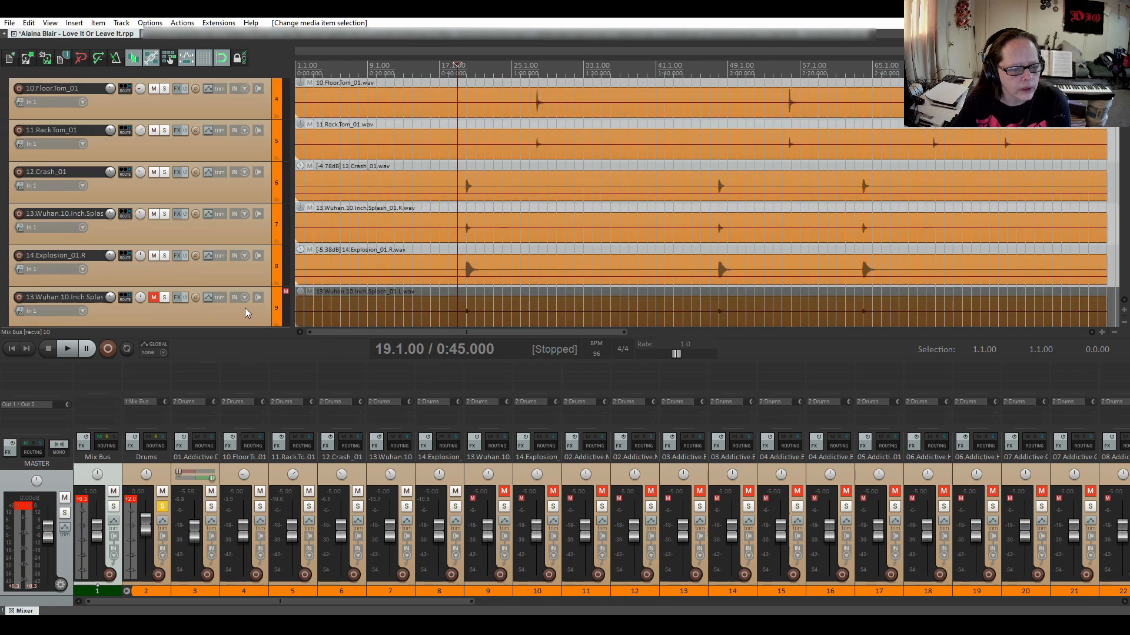
click(476, 277)
drag(476, 277, 477, 285)
key(space)
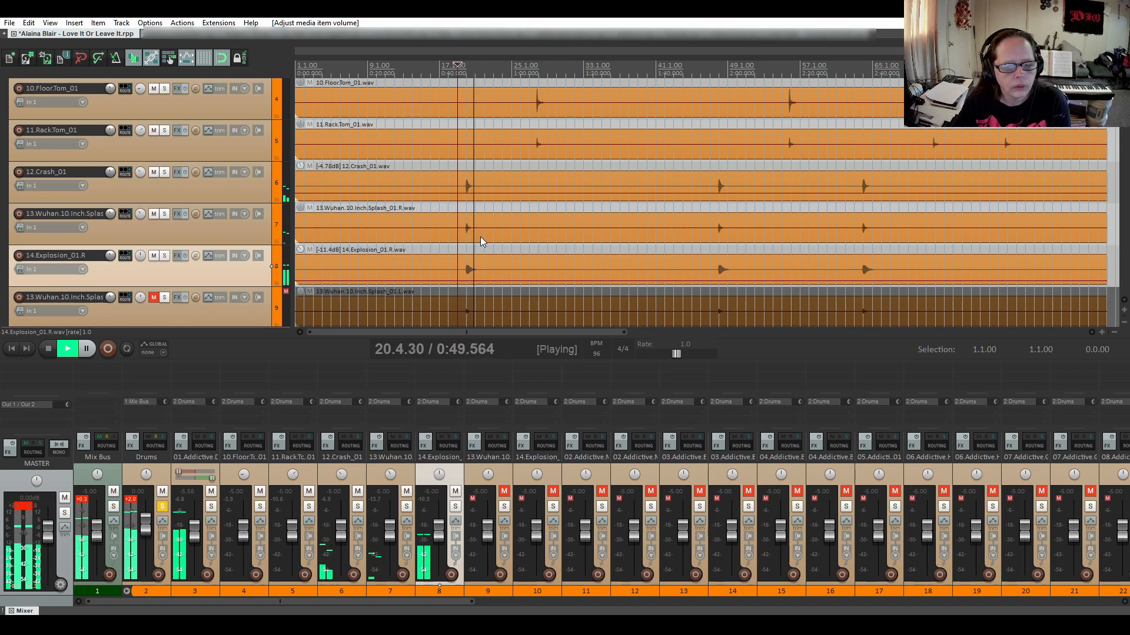
Stop playback, unsolo the Drums folder and return the edit cursor to the start of the project.
key(space)
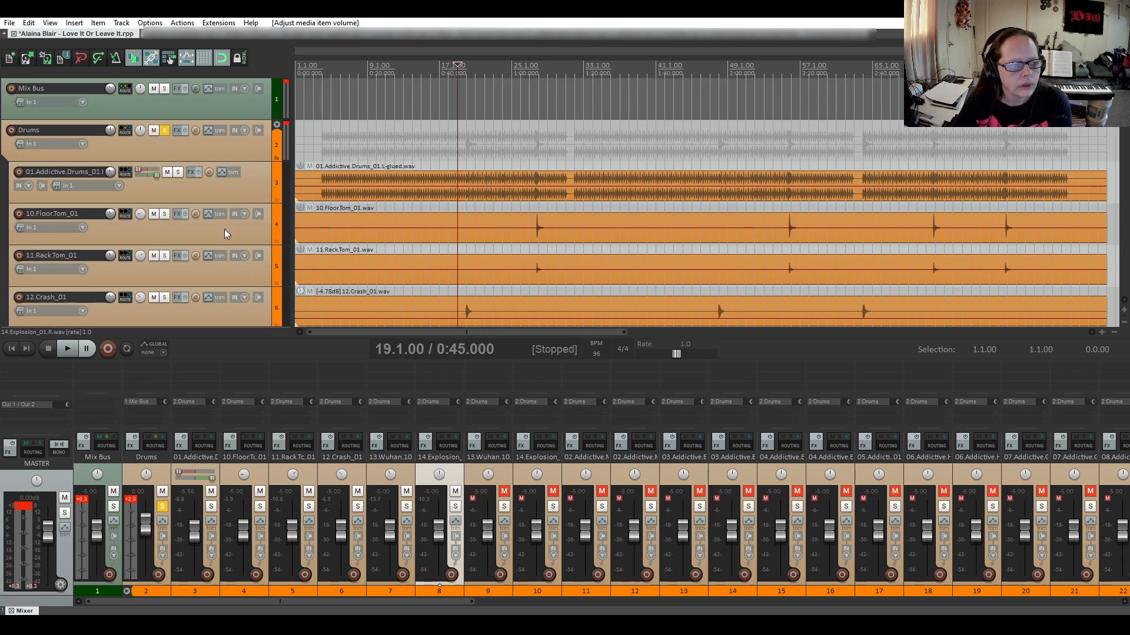
click(163, 130)
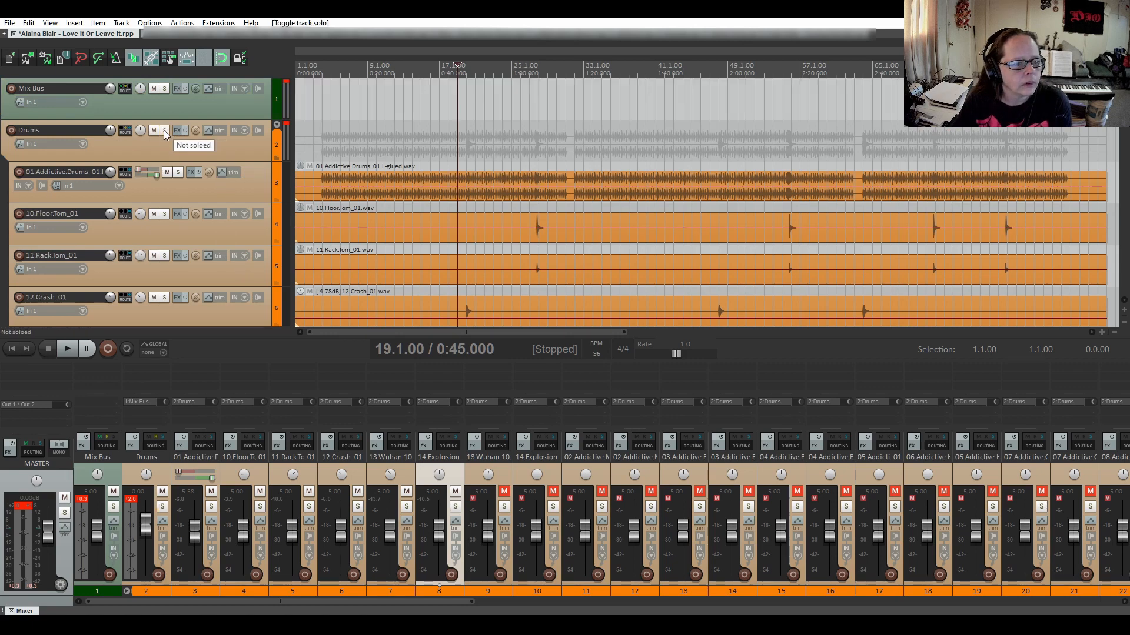
click(11, 349)
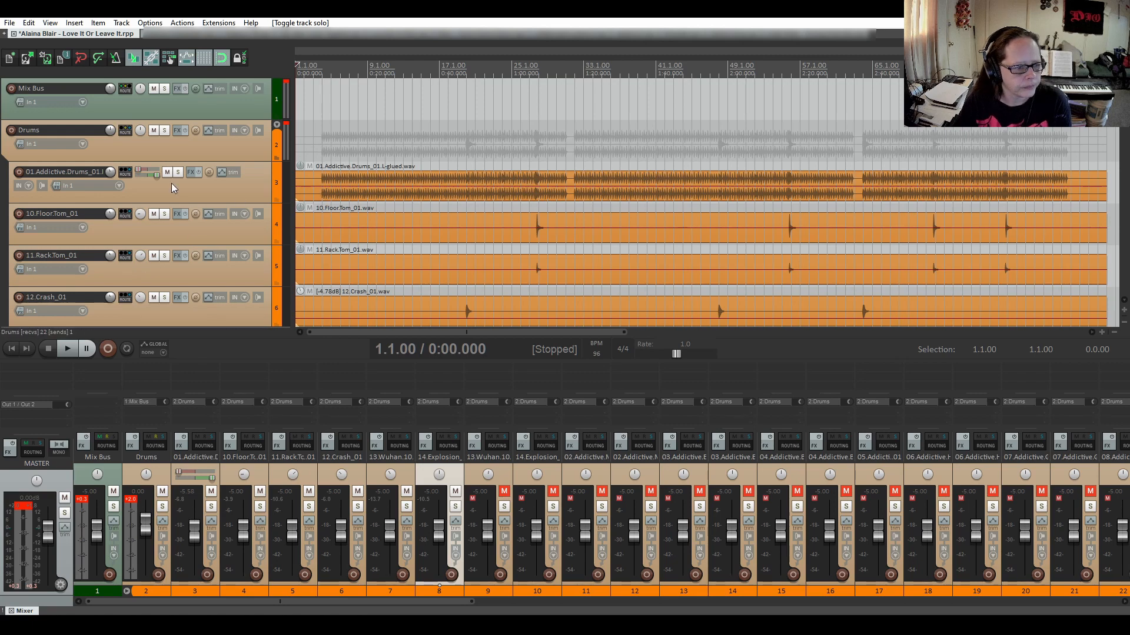
Add the QRange (x86) equalizer from the EQ folder to the 01.Addictive.Drums_01.L track and leave only its plug-in window open.
click(192, 173)
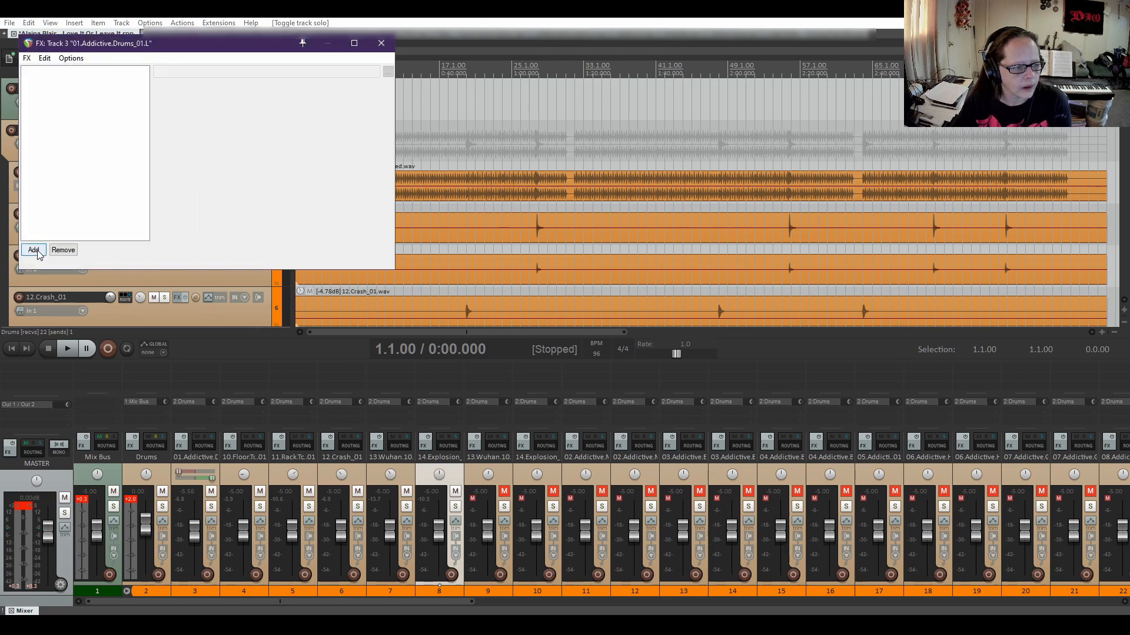
click(34, 250)
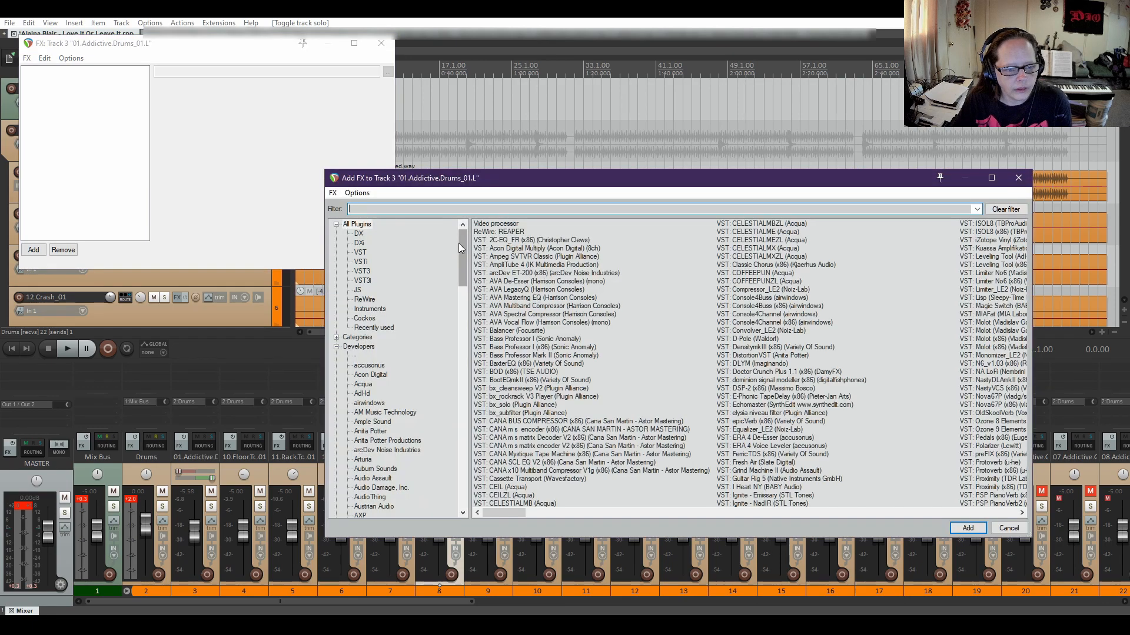
click(336, 347)
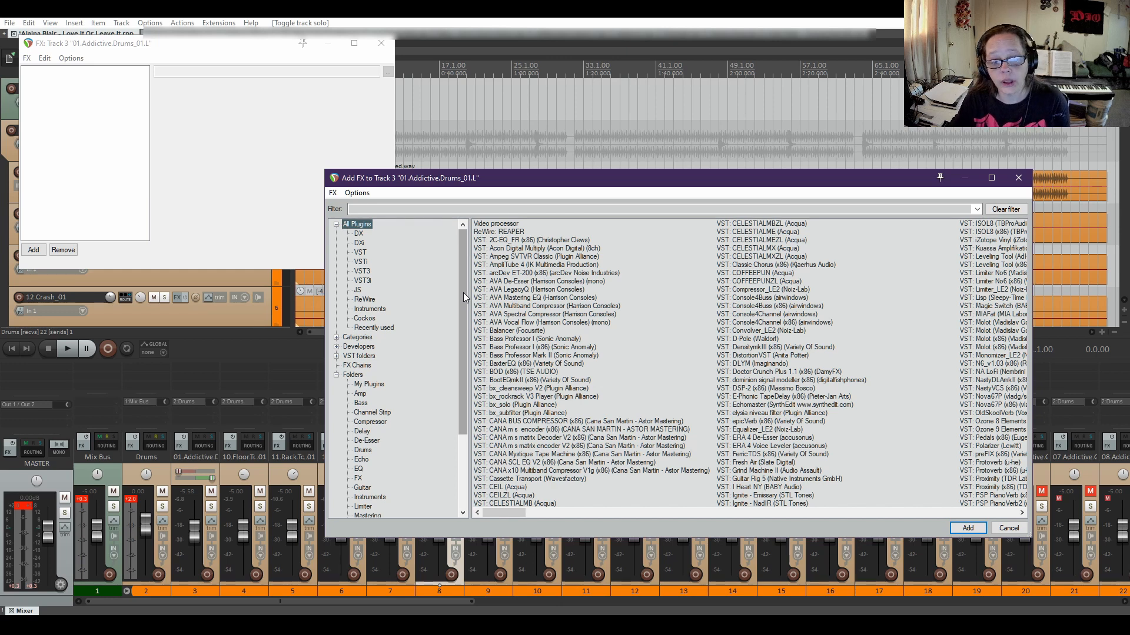
drag(464, 292, 469, 393)
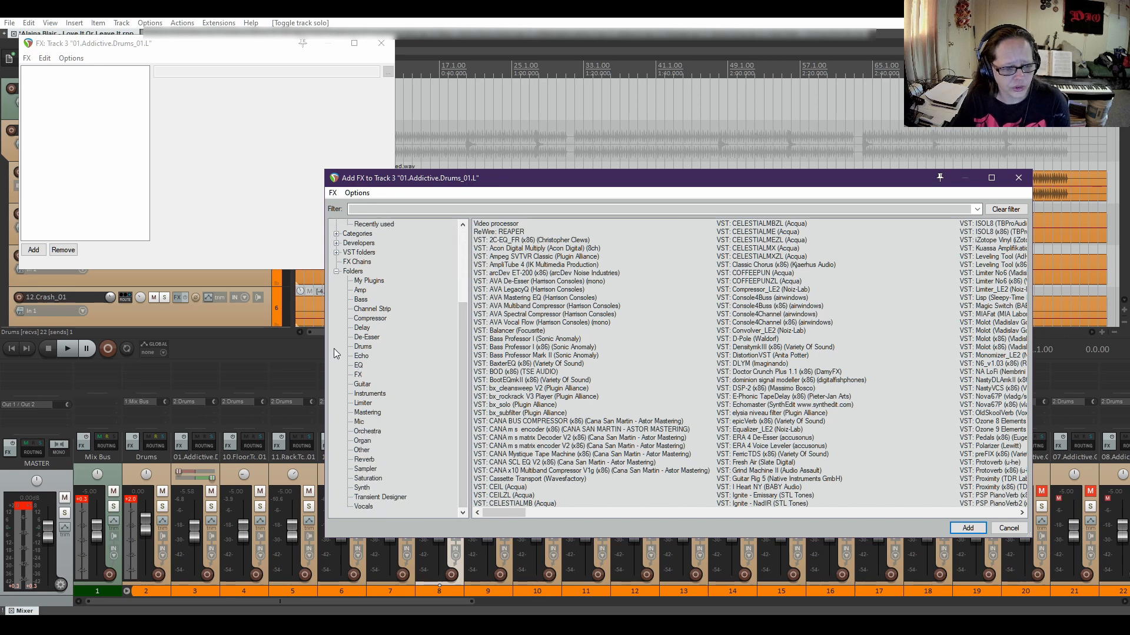
click(358, 366)
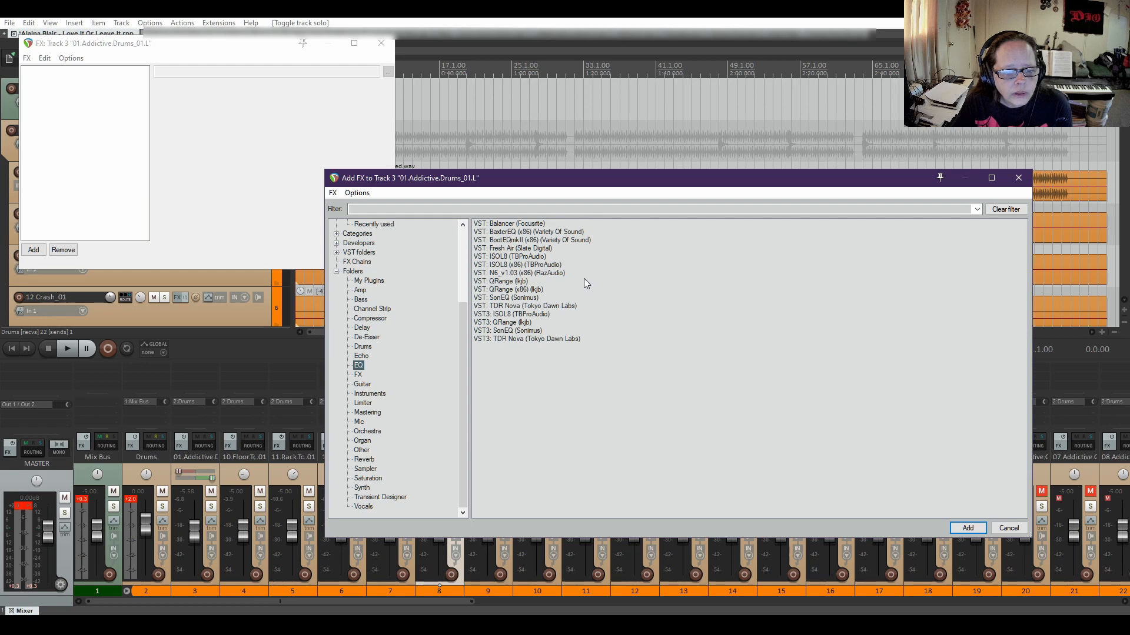
click(505, 282)
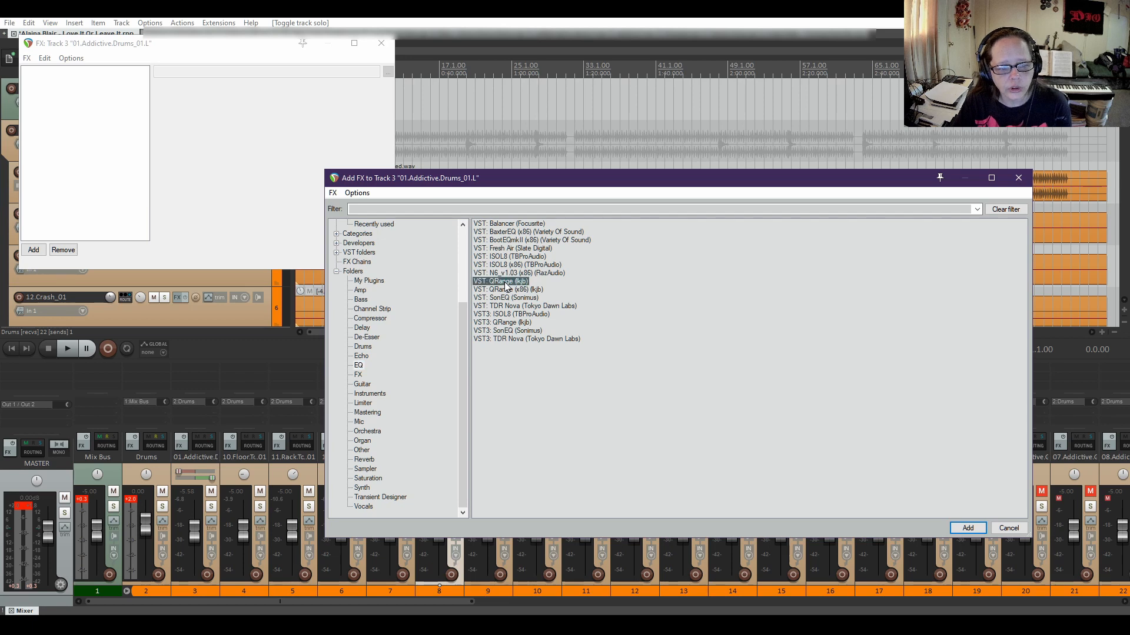
double_click(506, 290)
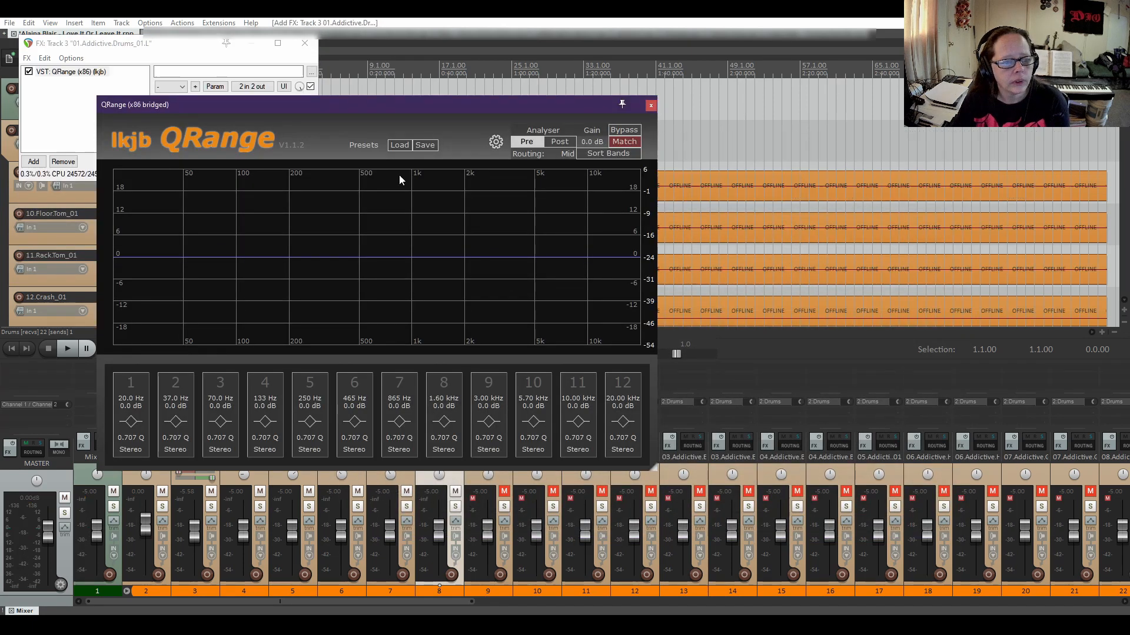
drag(373, 106, 603, 129)
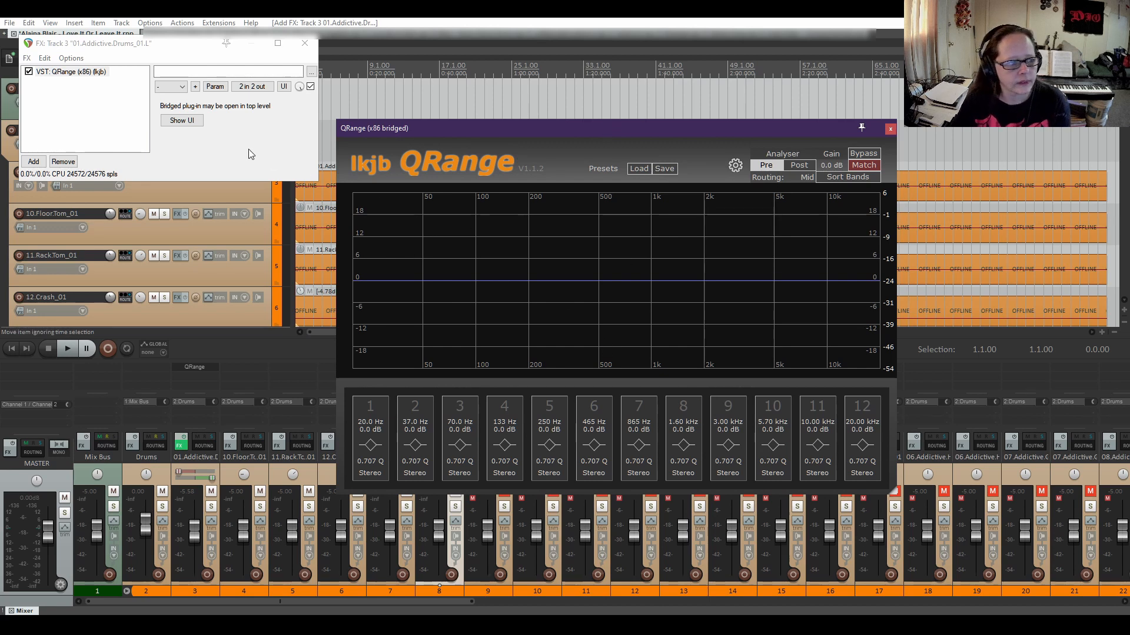
click(305, 43)
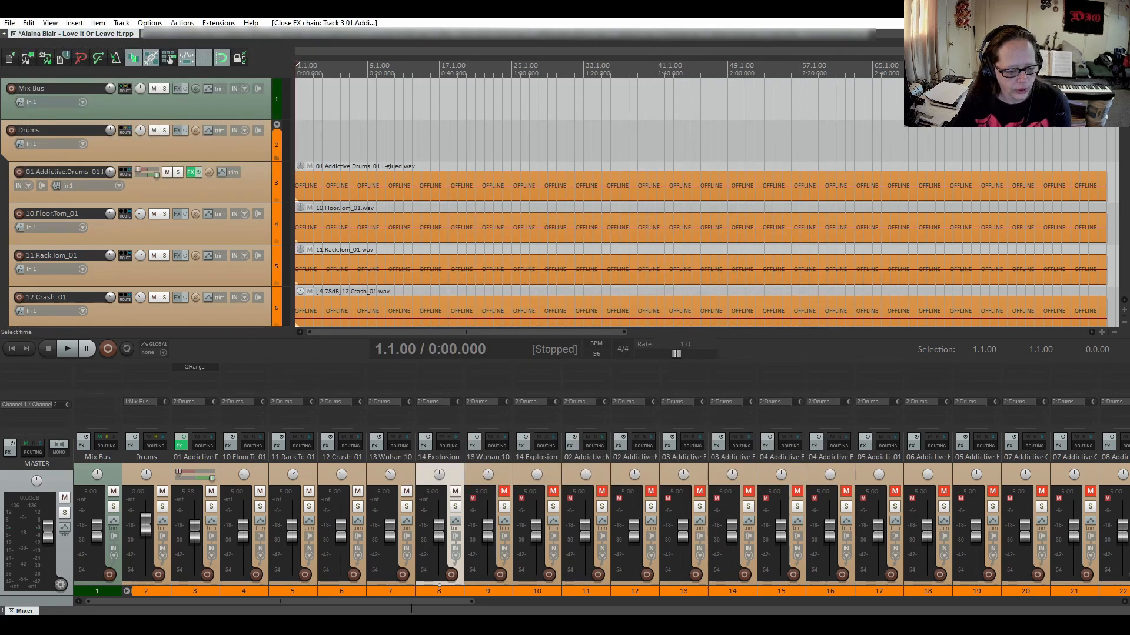
click(194, 367)
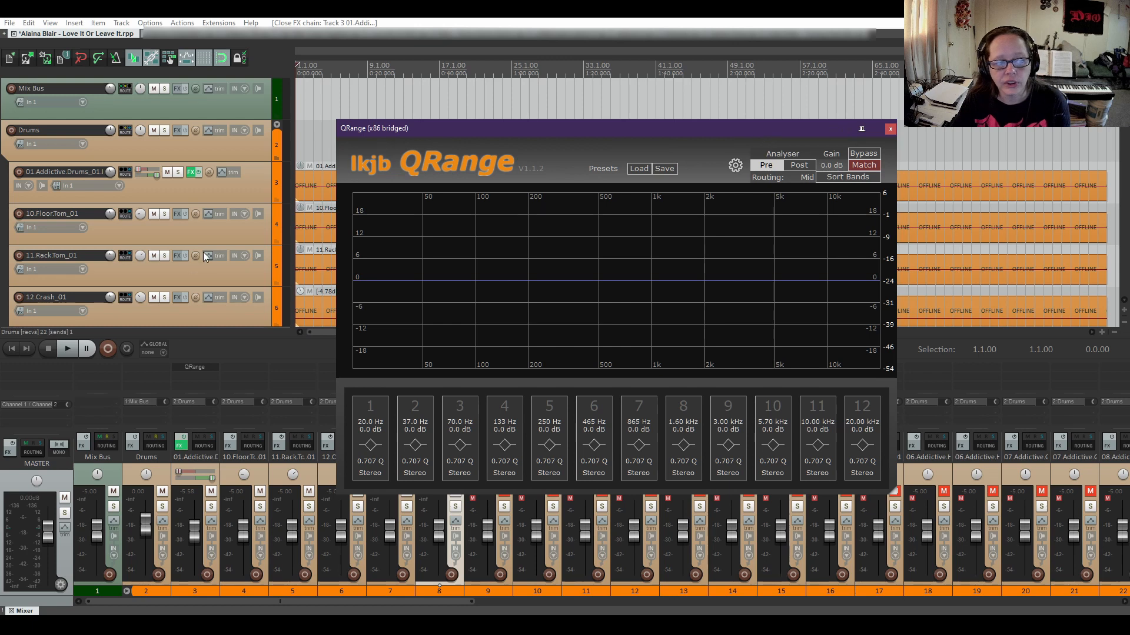
Solo the 01.Addictive.Drums_01.L track and play it from just before the drums come in.
click(178, 172)
key(space)
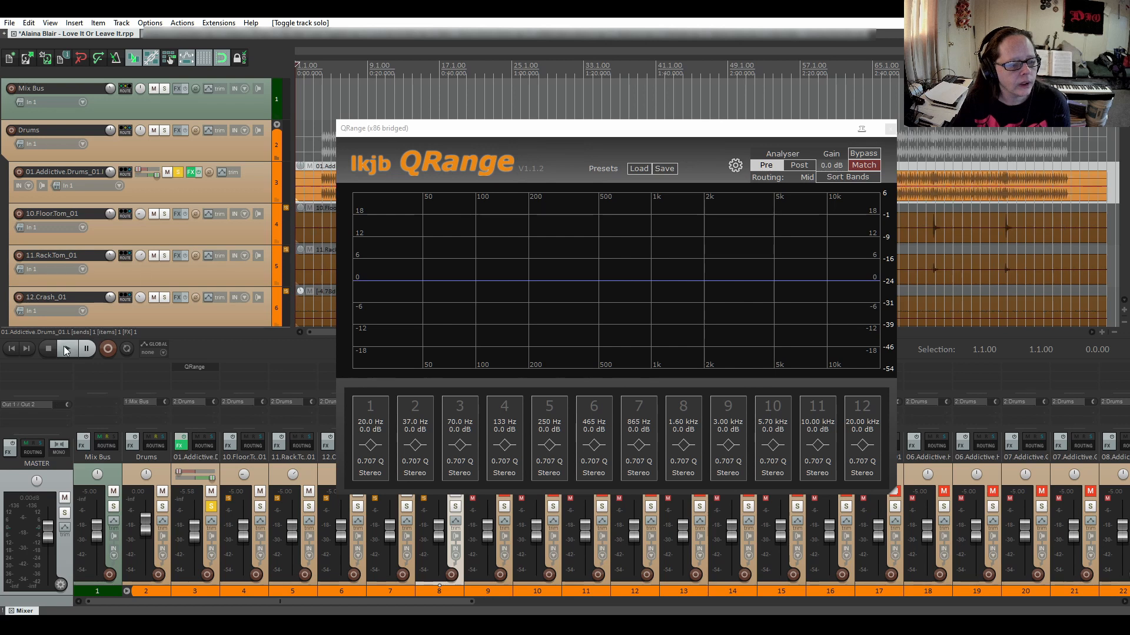
click(320, 197)
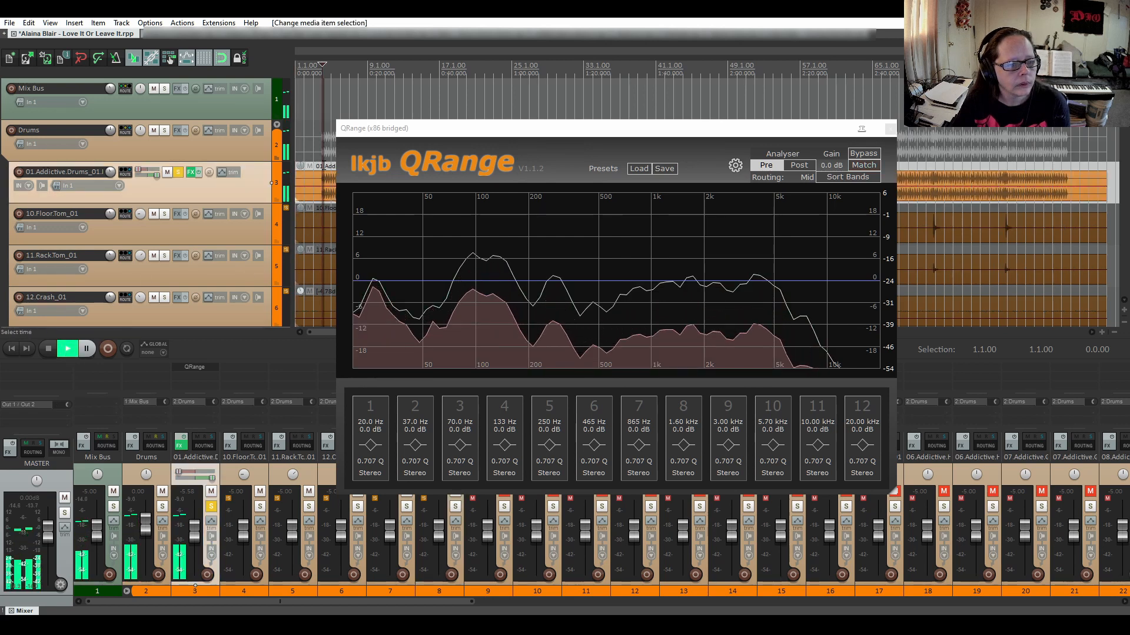
Change QRange band 1 to a Low Cut filter and enable the band.
click(371, 449)
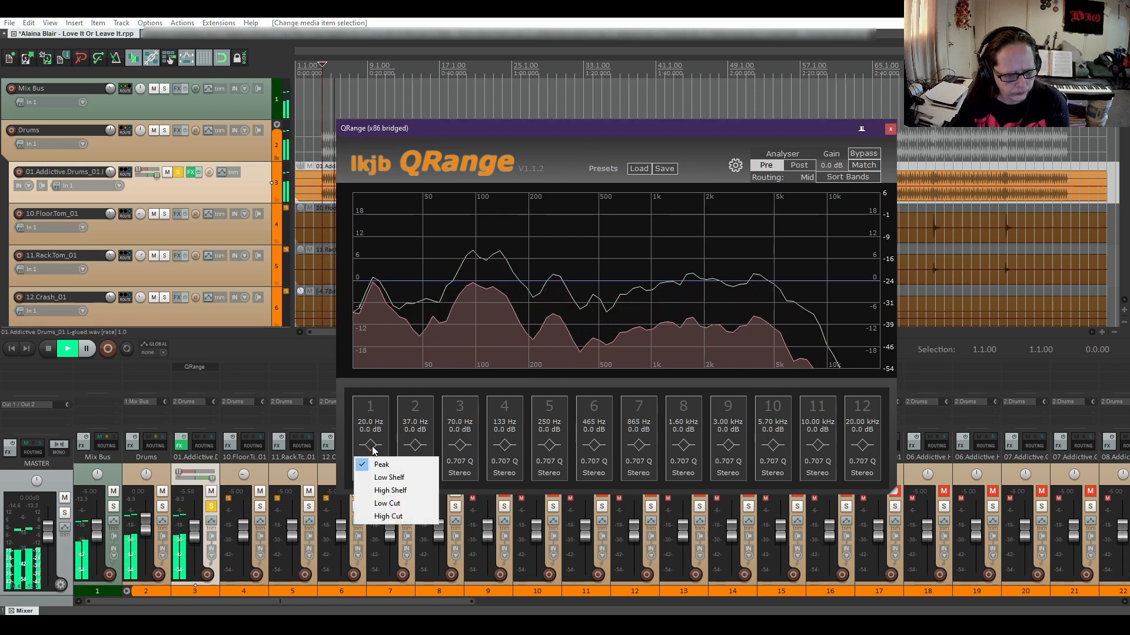
click(383, 517)
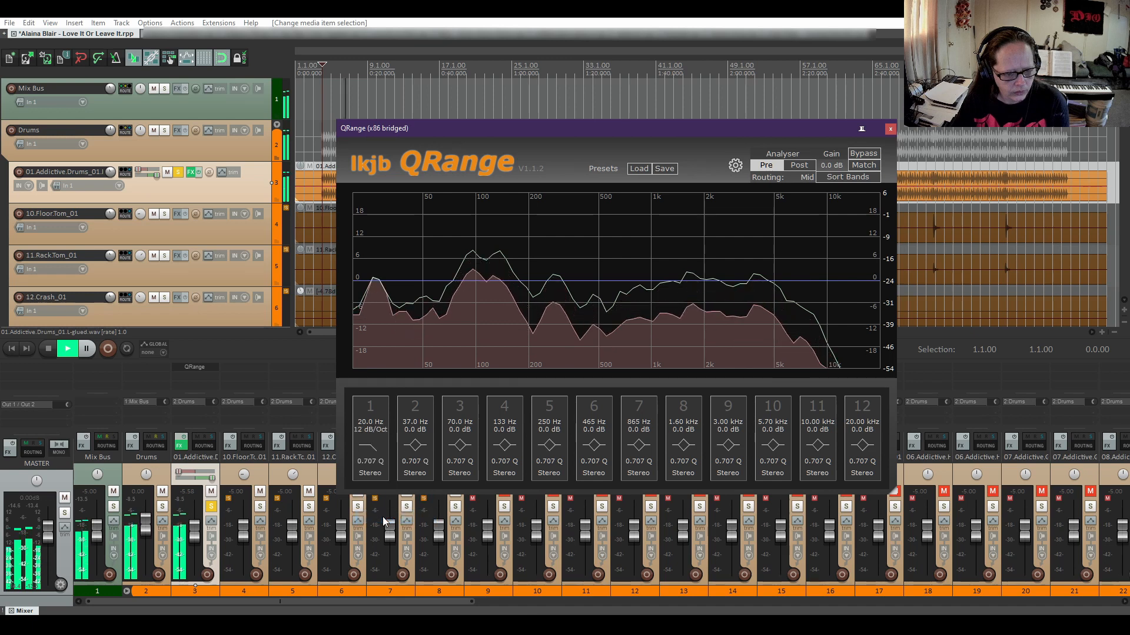
click(371, 448)
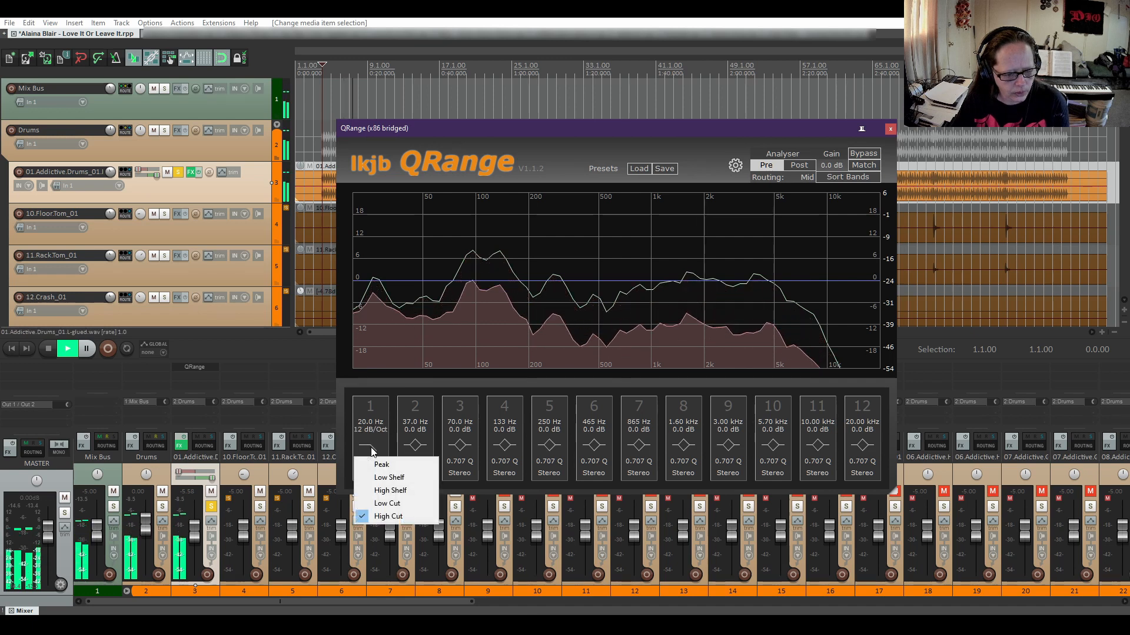
click(381, 503)
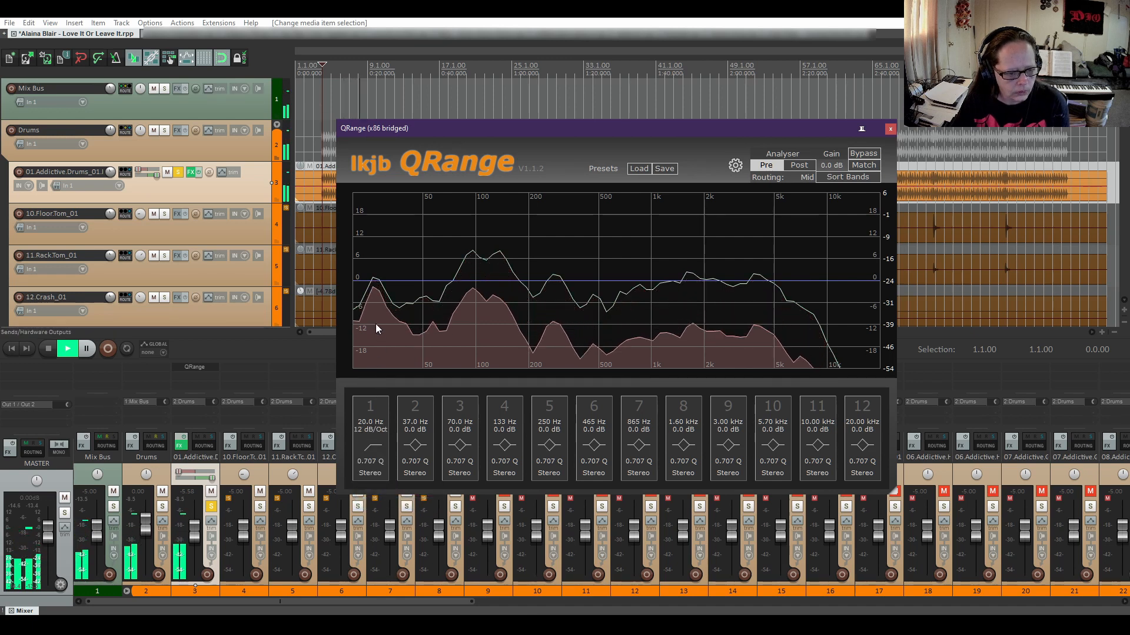
click(375, 408)
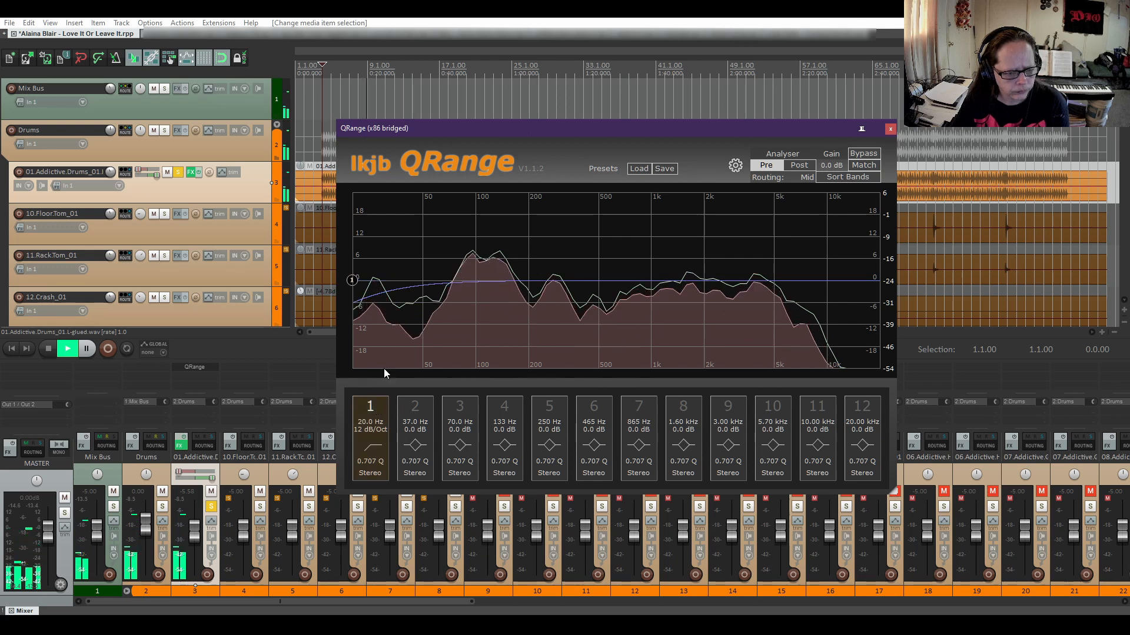
Try the band 1 low cut at 53.7 Hz, then set its frequency to 20 Hz.
drag(351, 280, 428, 283)
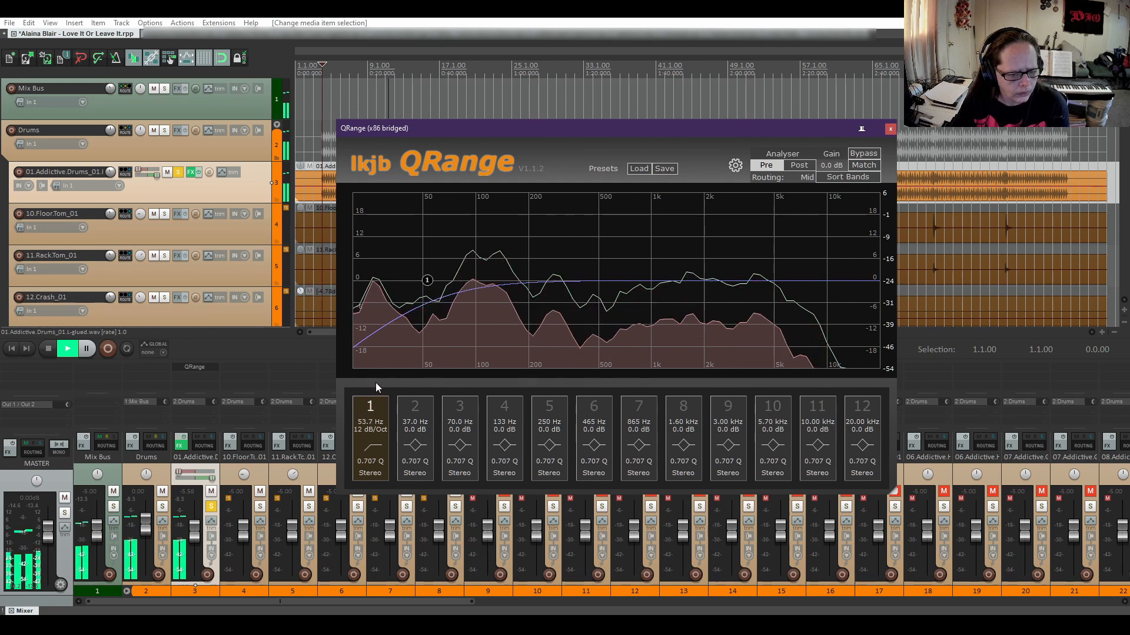
double_click(370, 422)
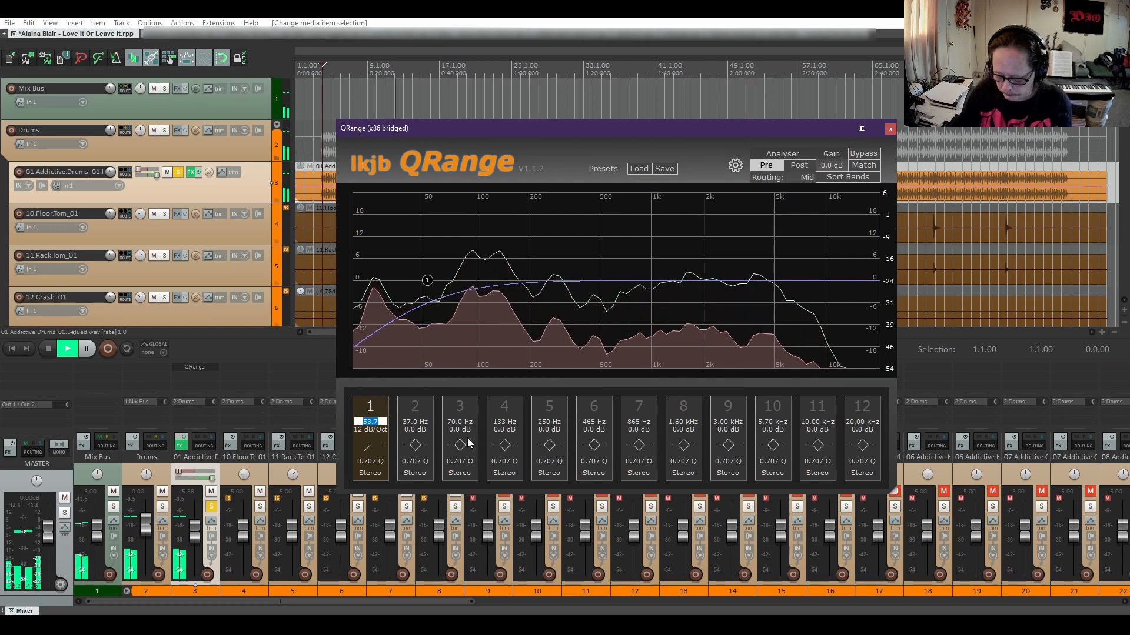
text(20)
key(Return)
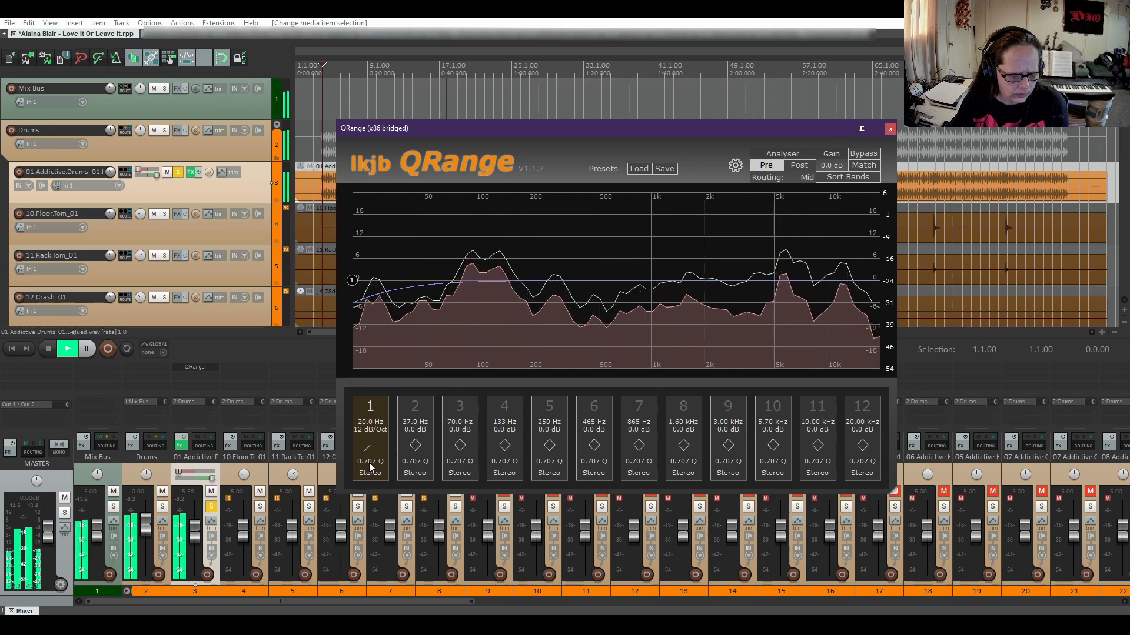
Try a gentler low cut on band 1 with Q 0.430 and a frequency of 32.0 Hz.
drag(356, 459, 362, 542)
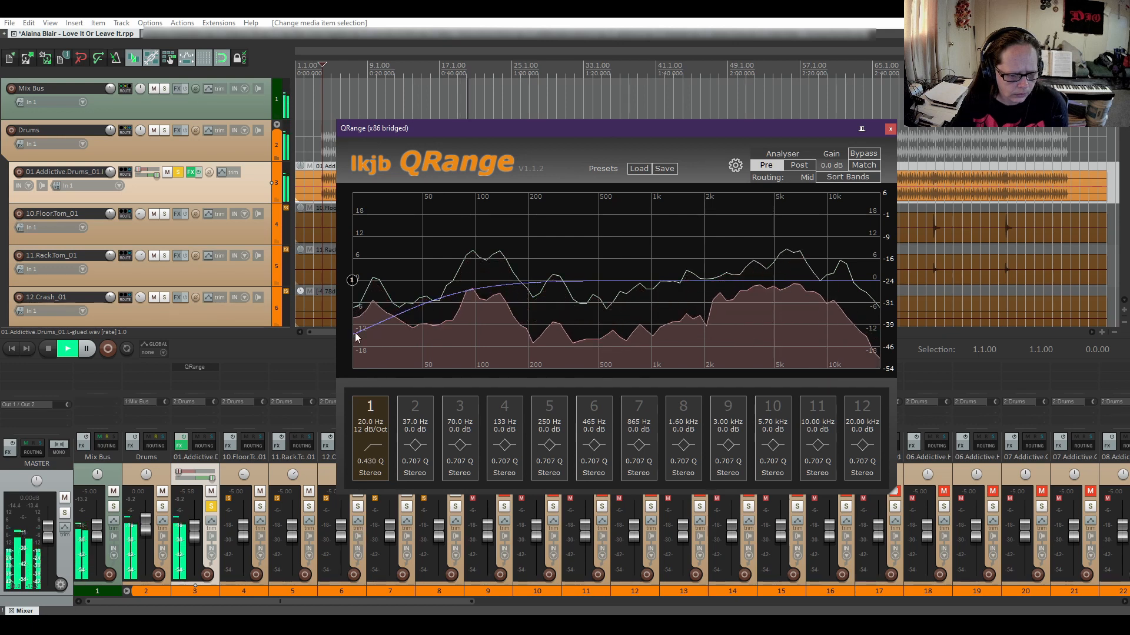
drag(355, 285, 383, 284)
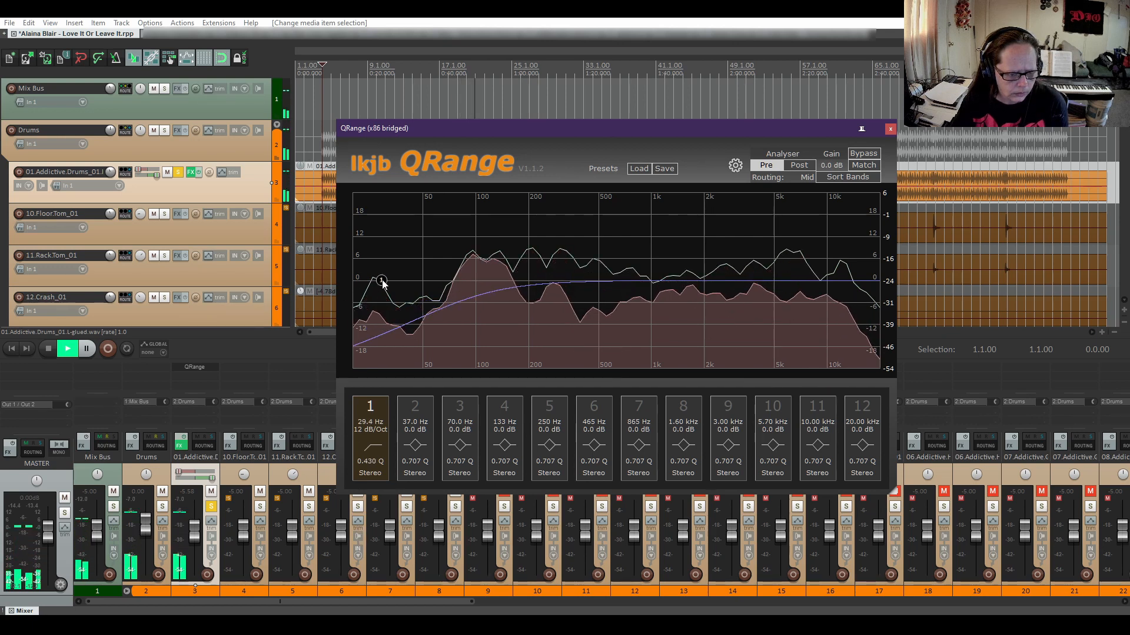
drag(463, 283, 388, 280)
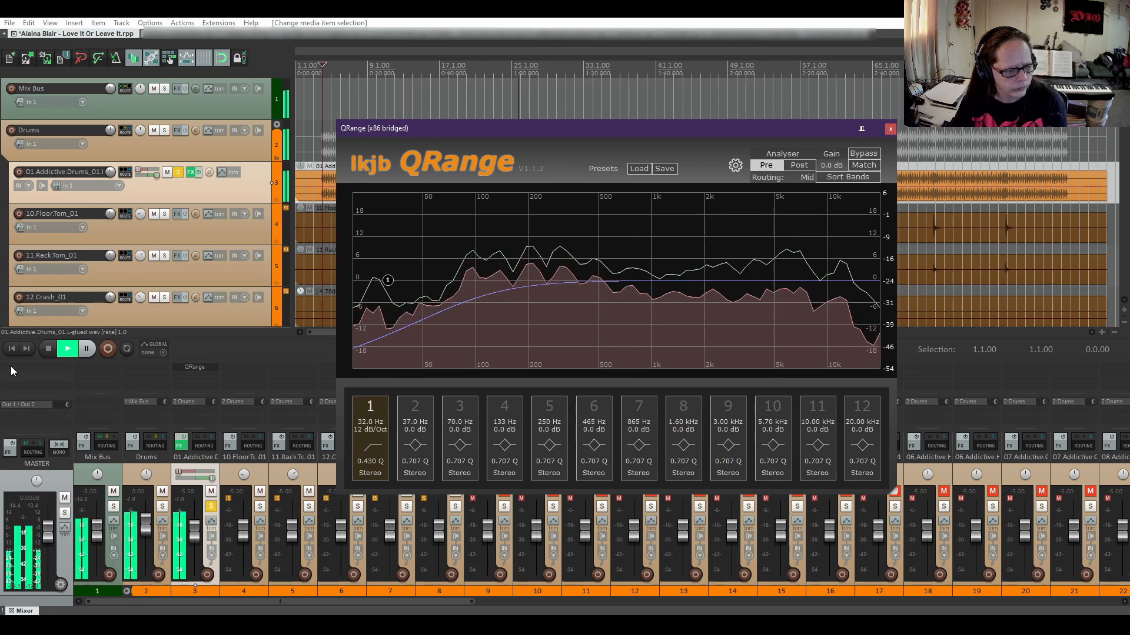
Stop playback and set band 1's Q to 0.707, keeping the 12 dB/Oct slope.
click(47, 349)
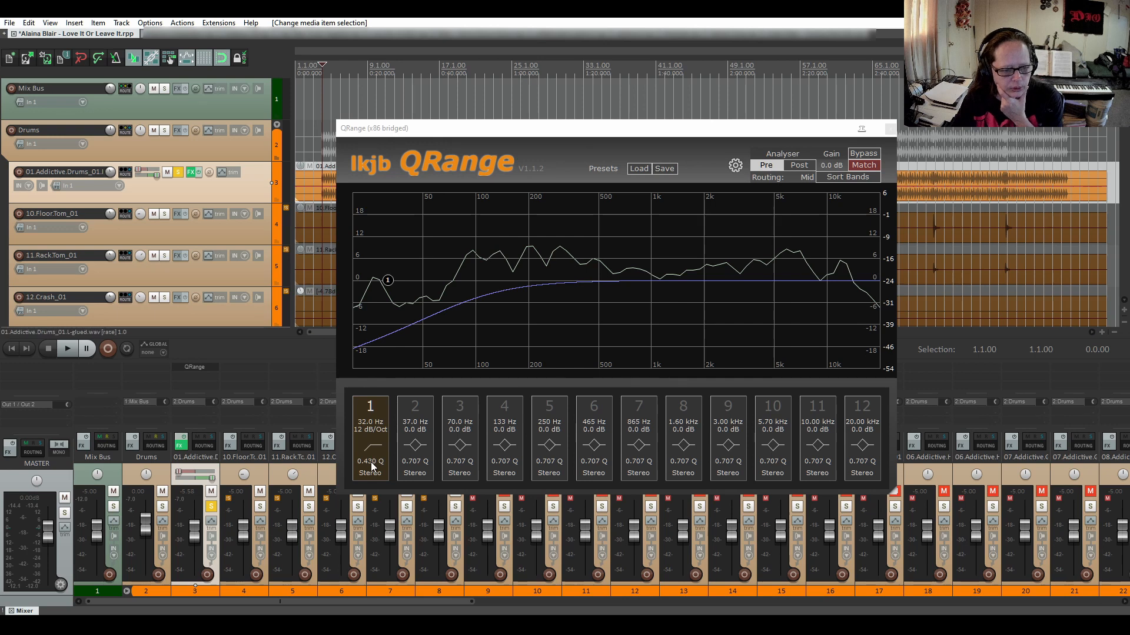
drag(367, 461, 340, 468)
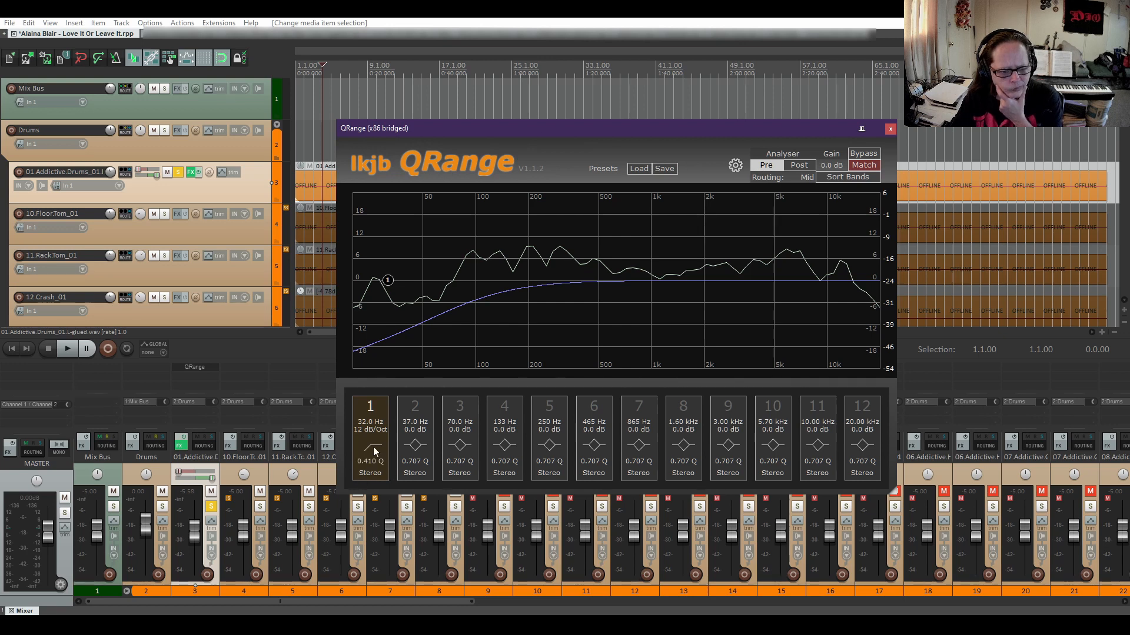
click(358, 430)
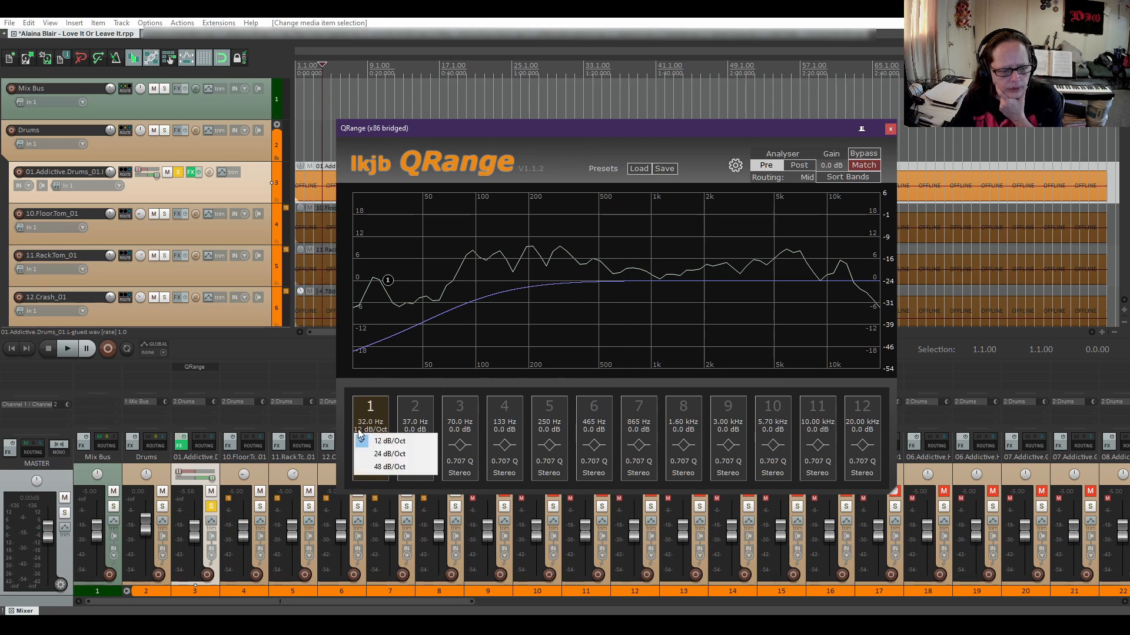
click(388, 442)
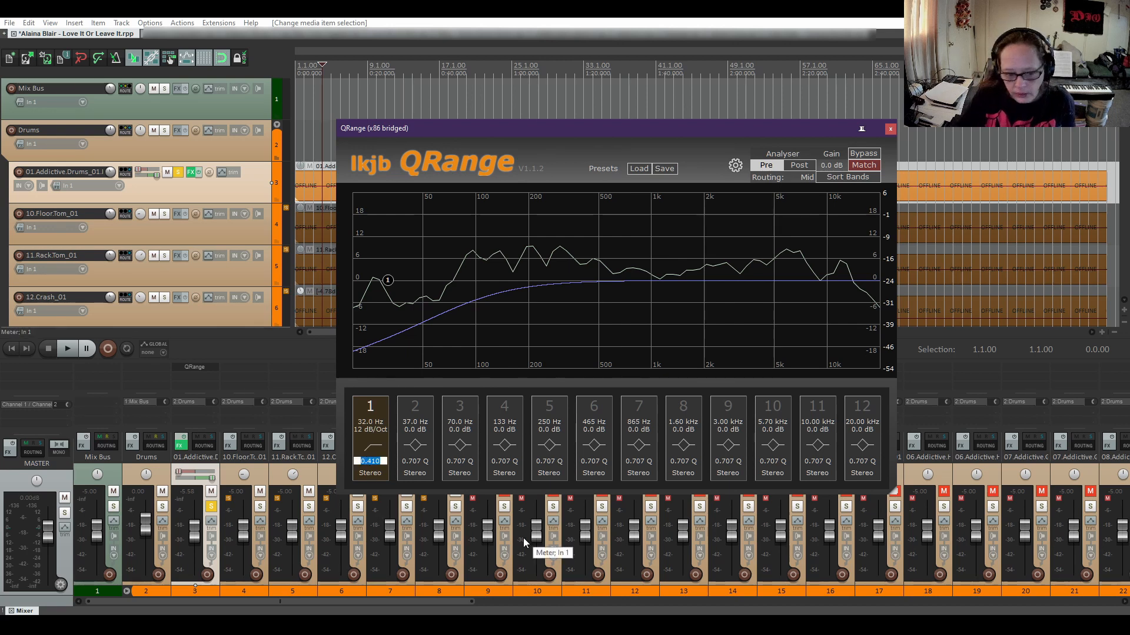
text(.707)
key(Return)
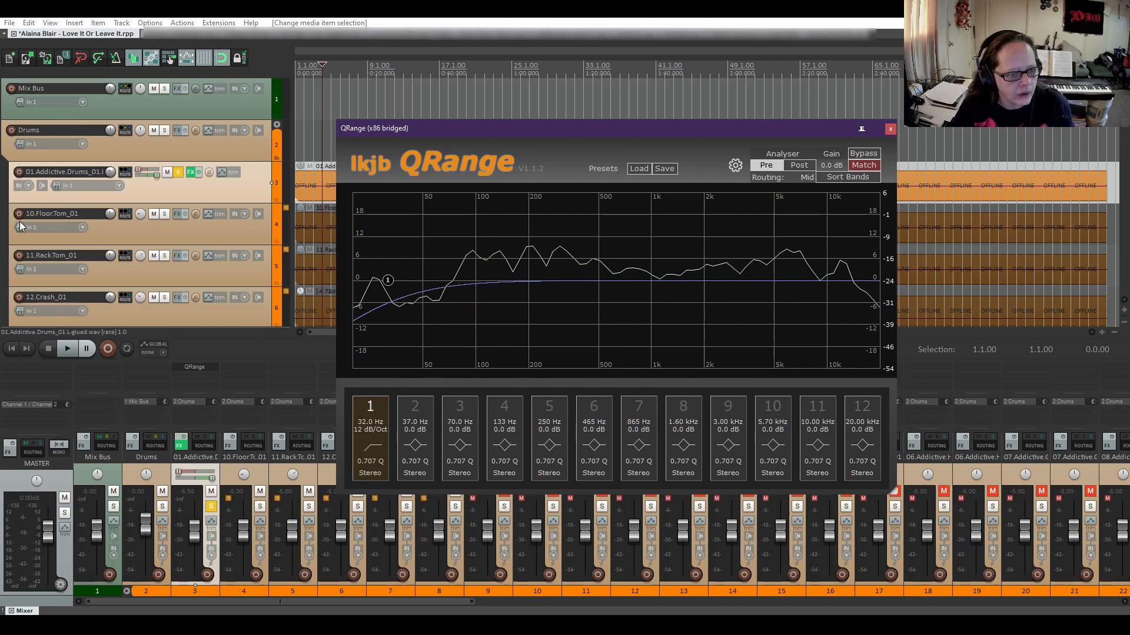
Play the soloed drums, raise the band 1 low cut frequency to 56.6 Hz and stop playback.
click(68, 349)
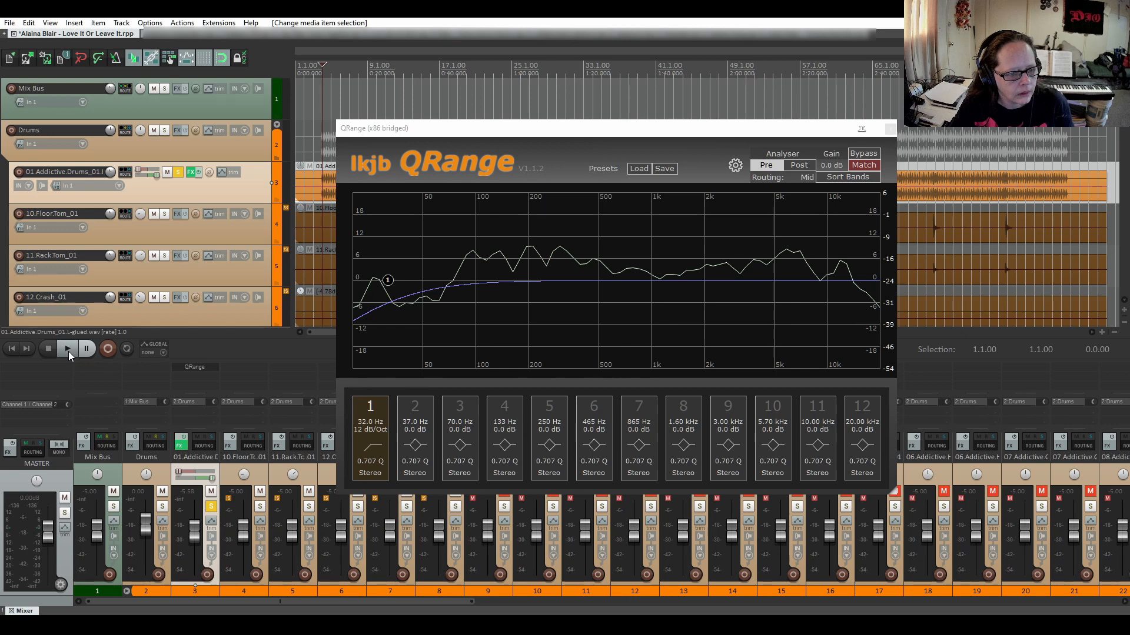
click(68, 351)
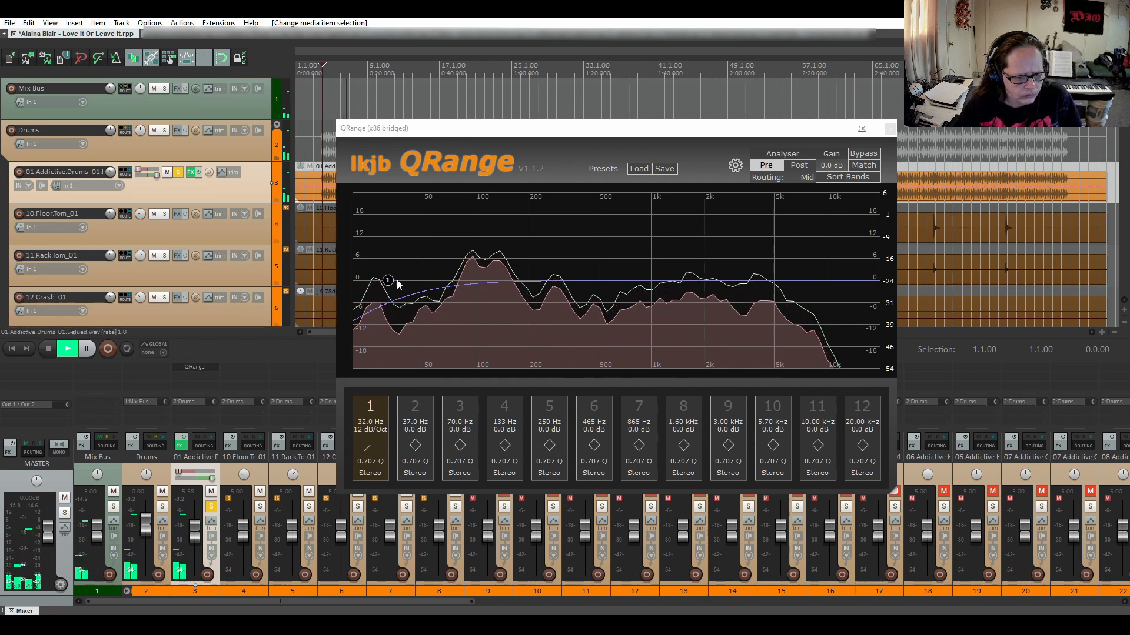
drag(388, 284, 432, 283)
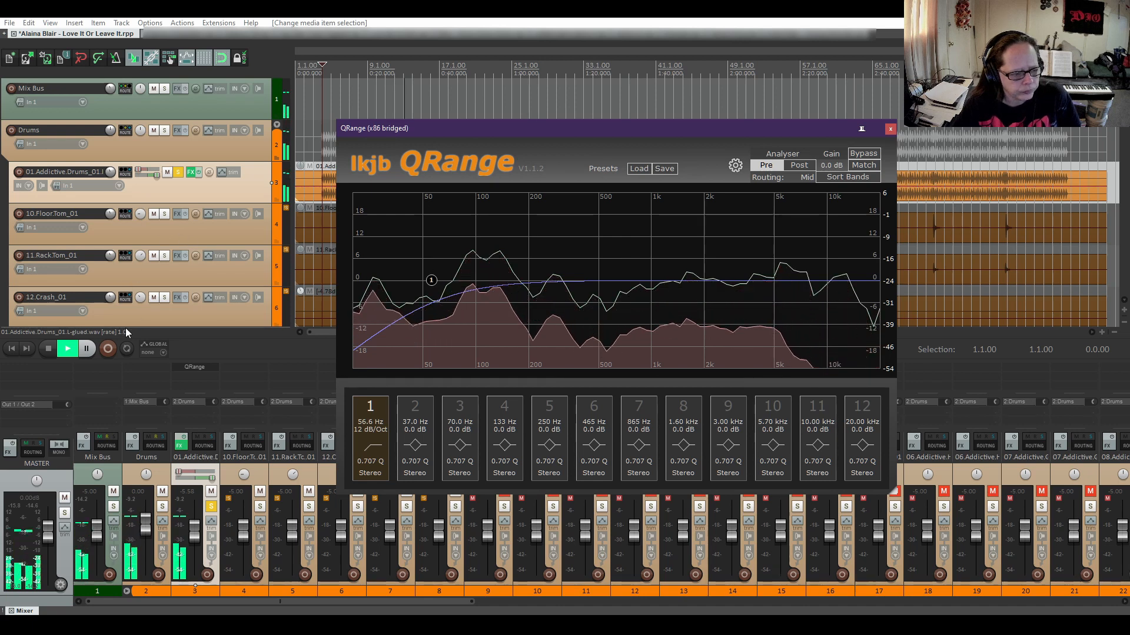
click(48, 349)
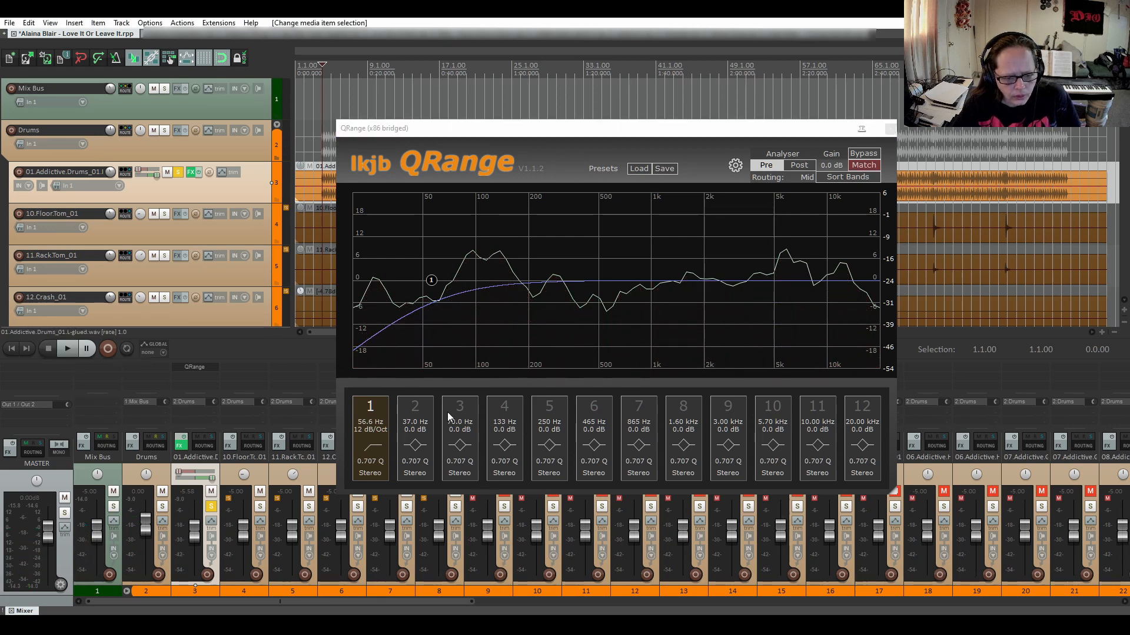
Enable EQ band 5 on the main drum track and set its frequency to 300 Hz.
click(551, 407)
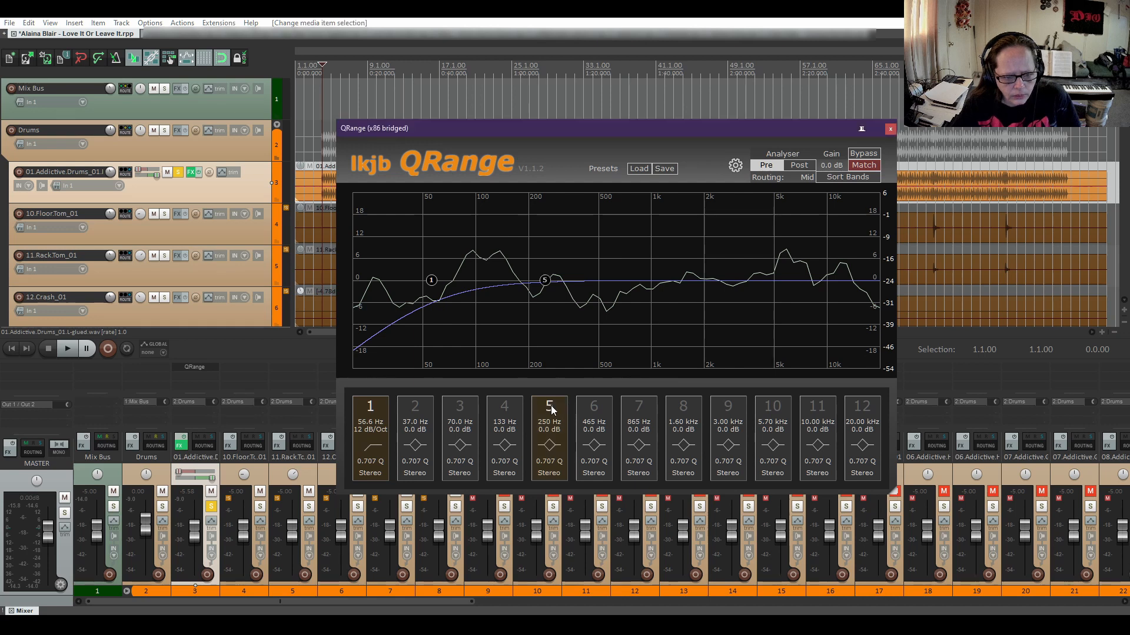
click(550, 406)
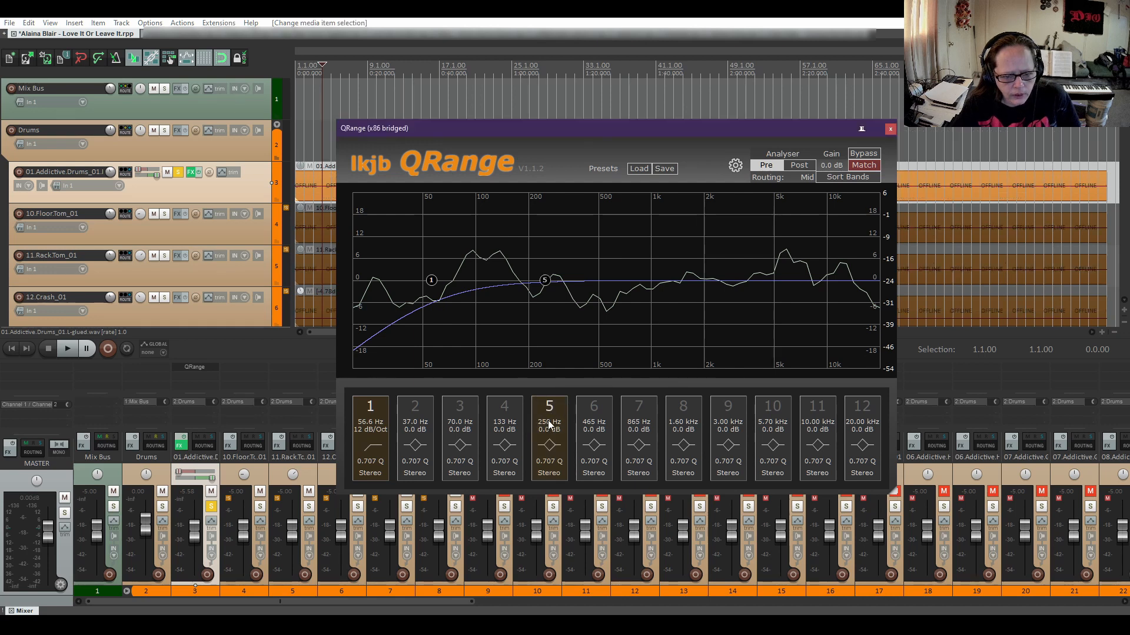
double_click(548, 424)
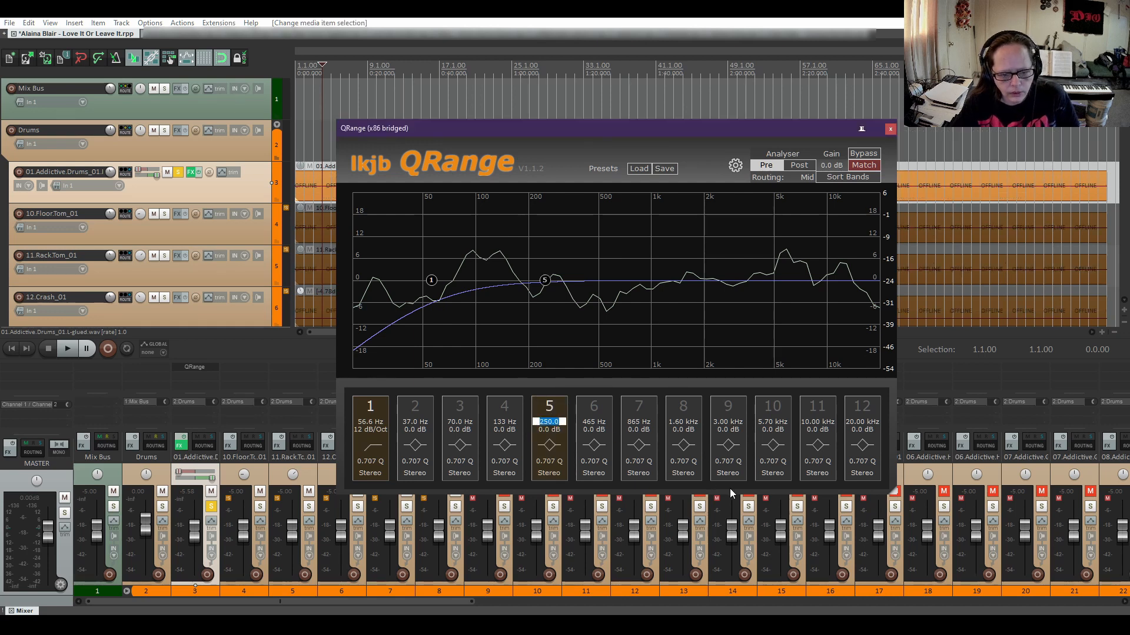
text(300)
key(Return)
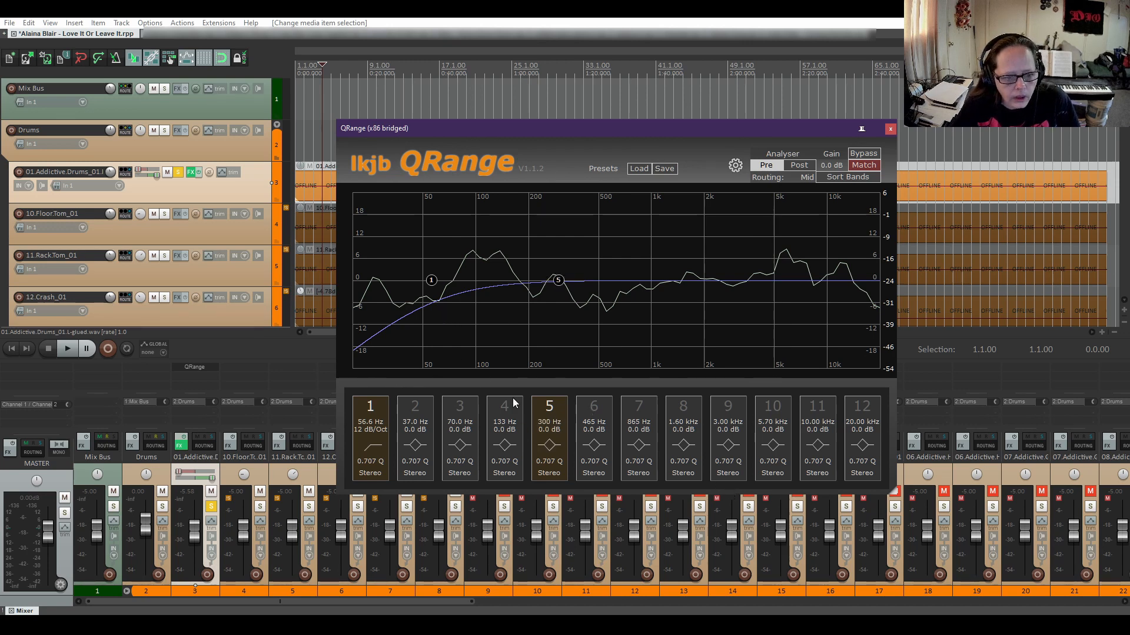
Play the soloed drums and shape band 5 into a narrow cut at 331 Hz, -6.0 dB and Q 4.182.
click(71, 346)
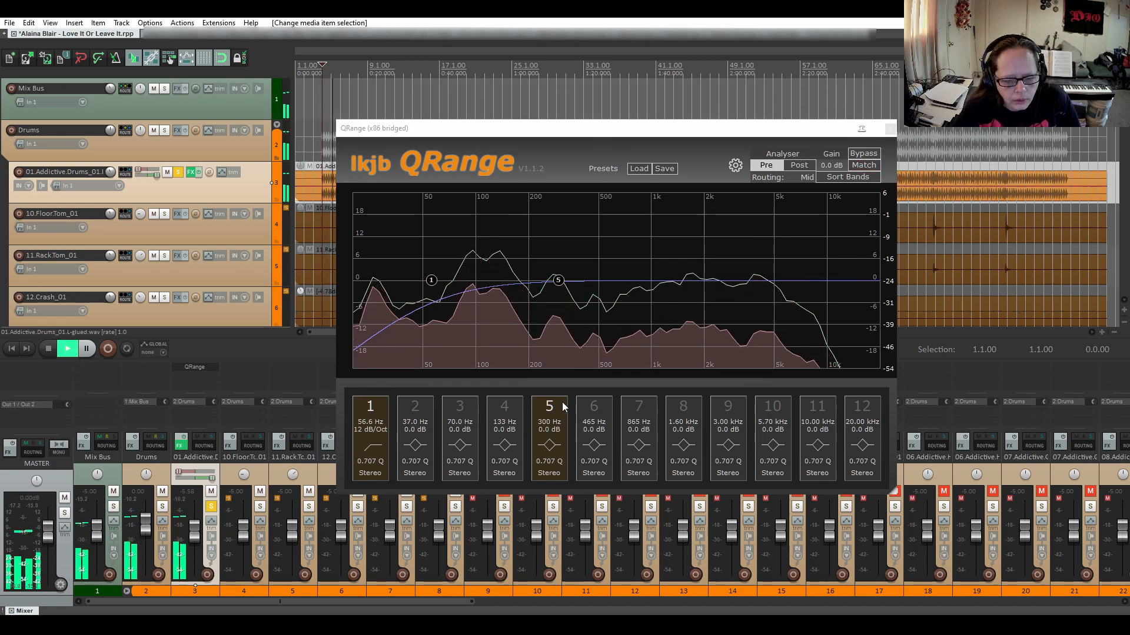
mouse_move(558, 281)
mouse_down()
mouse_move(556, 300)
mouse_move(567, 291)
mouse_up()
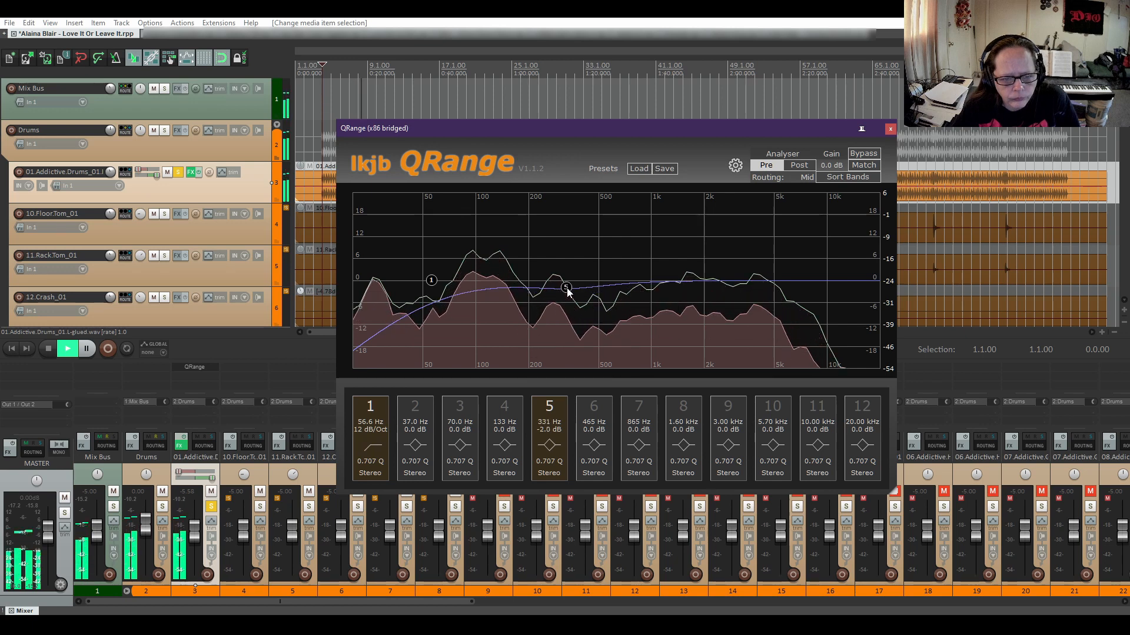
drag(543, 463, 588, 464)
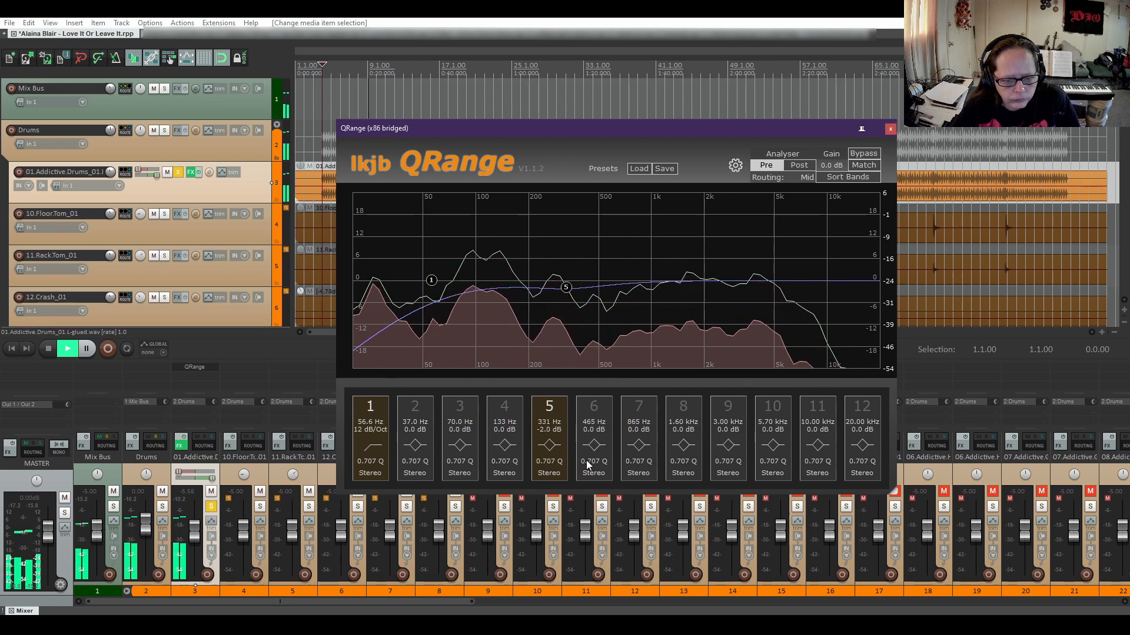
drag(493, 303, 510, 198)
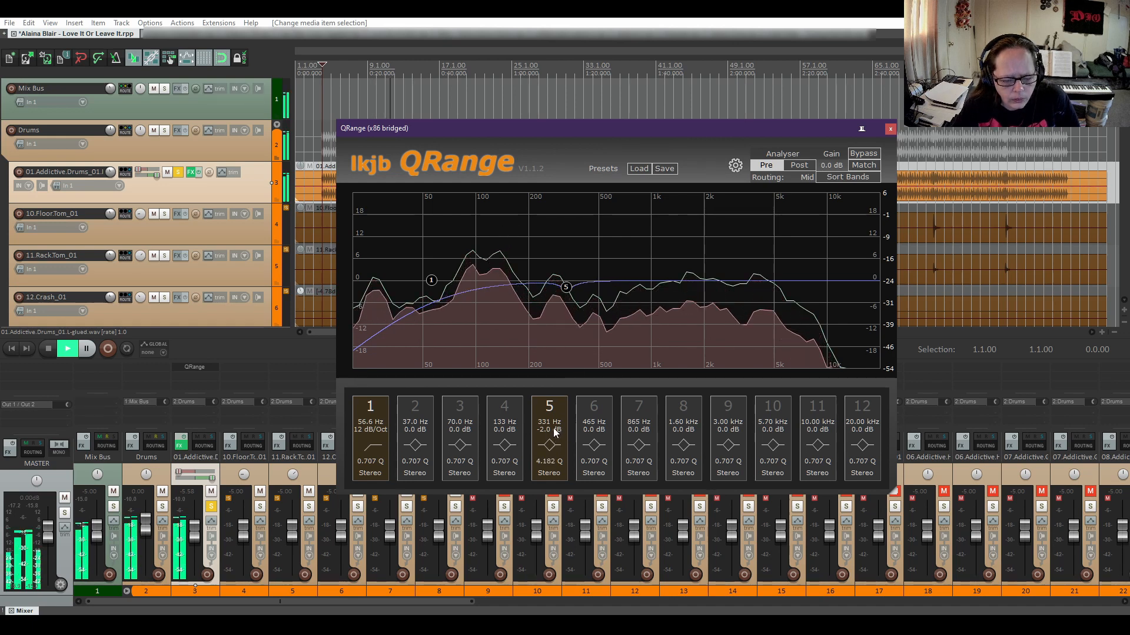
drag(550, 433, 549, 476)
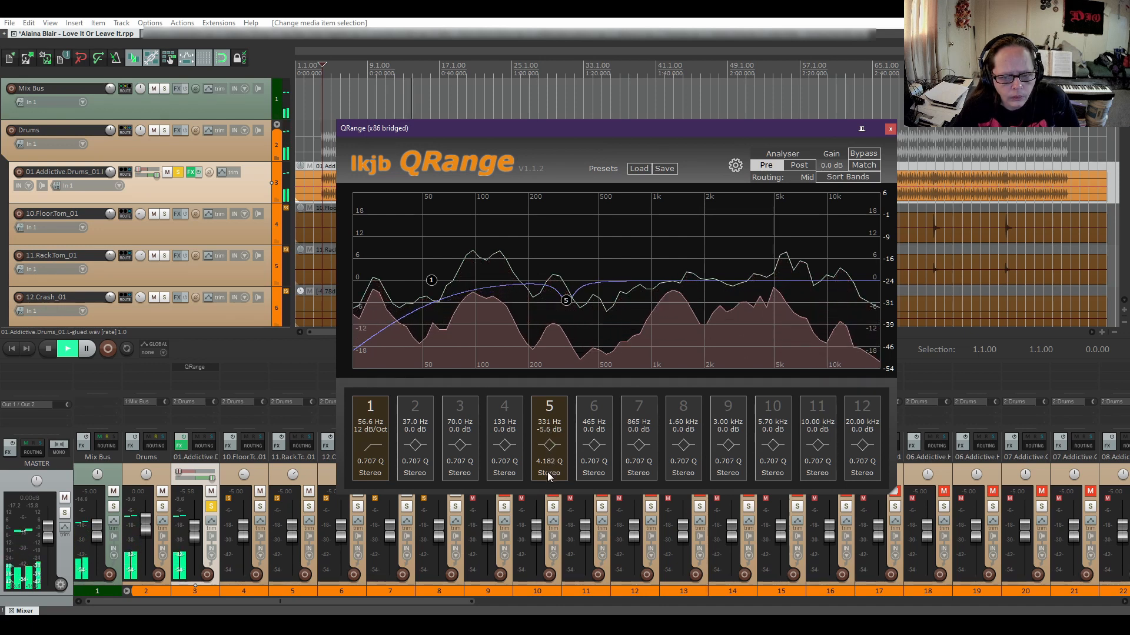
drag(548, 477, 549, 481)
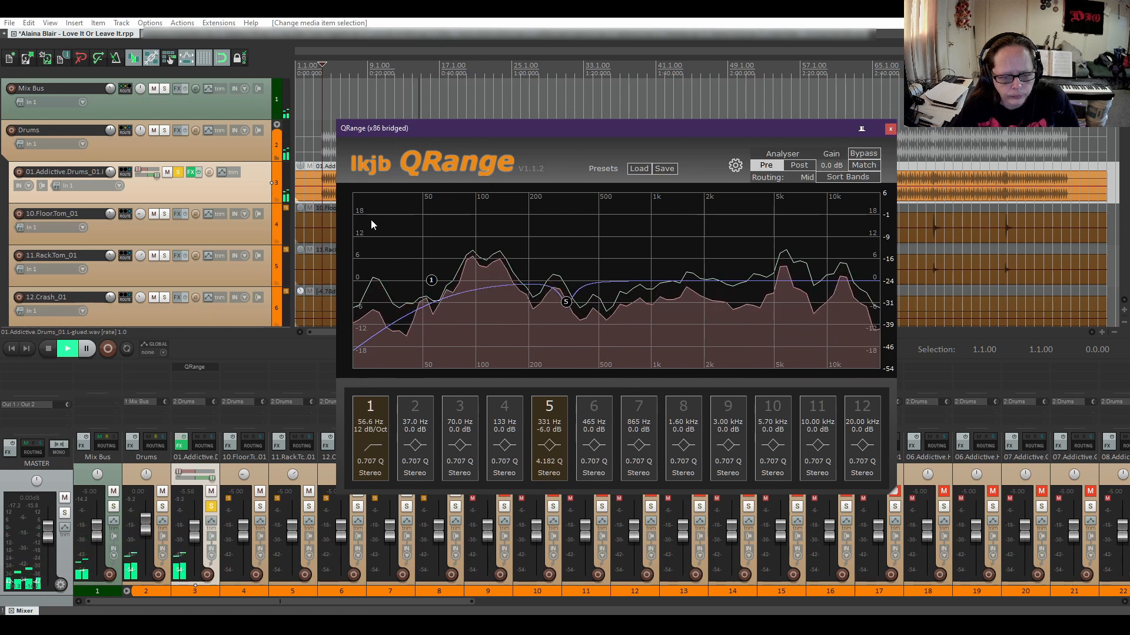
Move the EQ window clear of the drum tracks, audition the equalized drums from bar 26 and stop playback.
drag(506, 129, 529, 283)
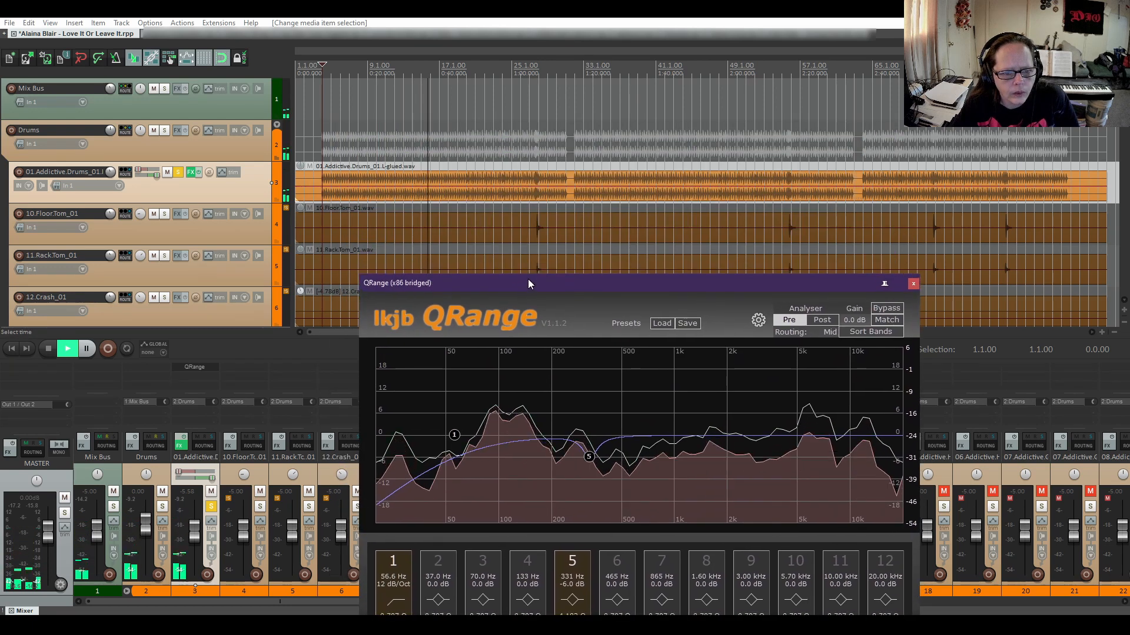
click(523, 147)
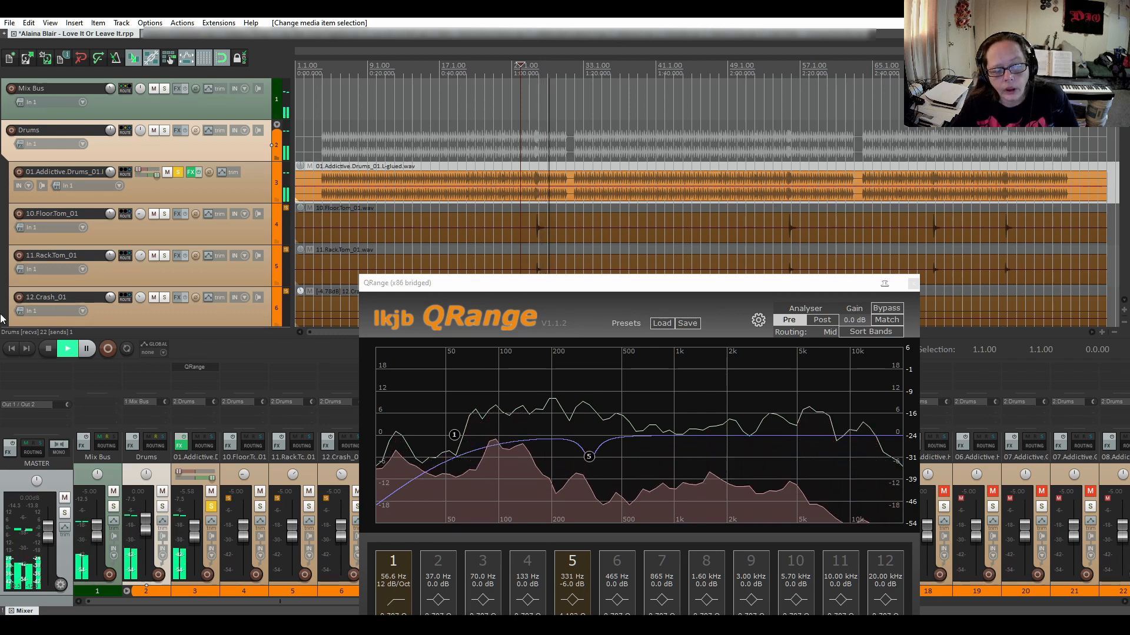
click(48, 351)
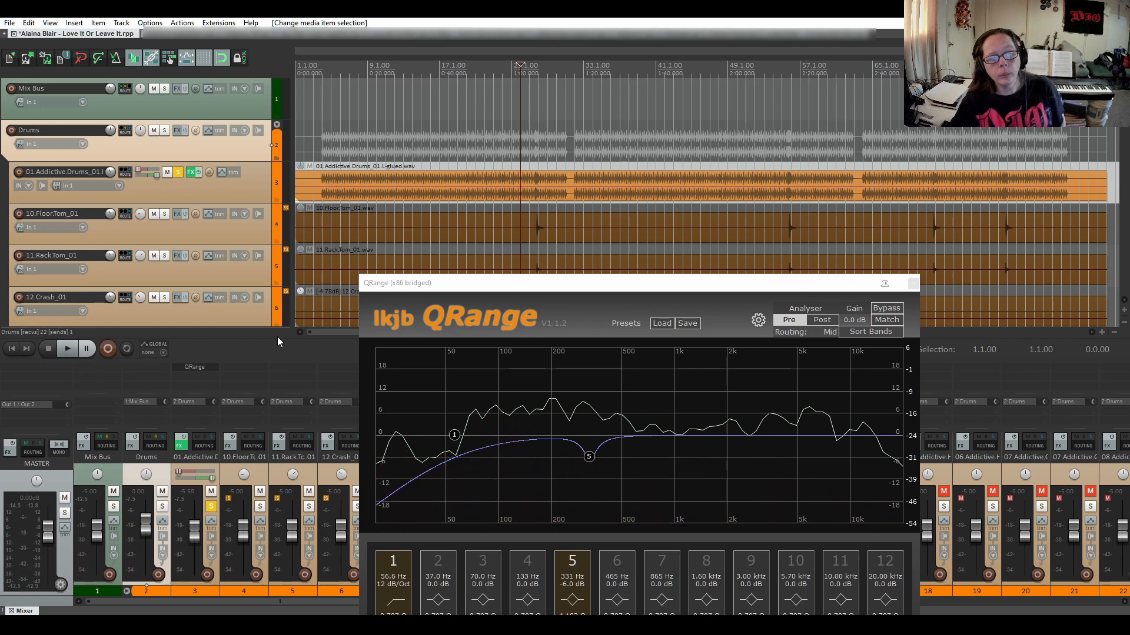
drag(610, 291, 614, 301)
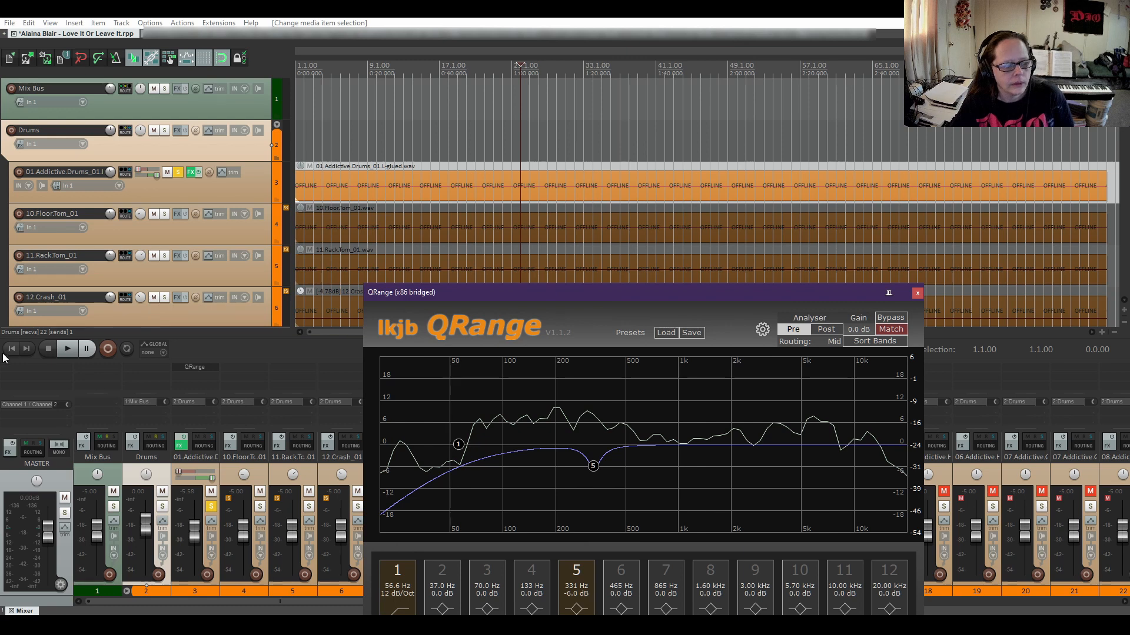
click(52, 350)
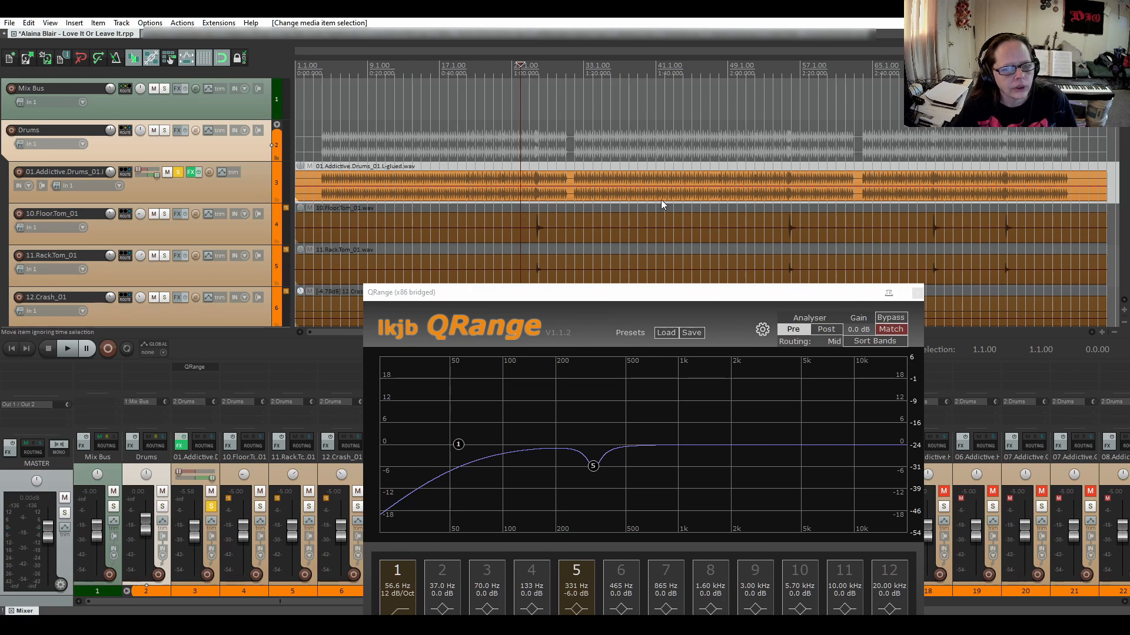
Unsolo the 01.Addictive.Drums track and close its QRange EQ window.
scroll(218, 253, down, 3)
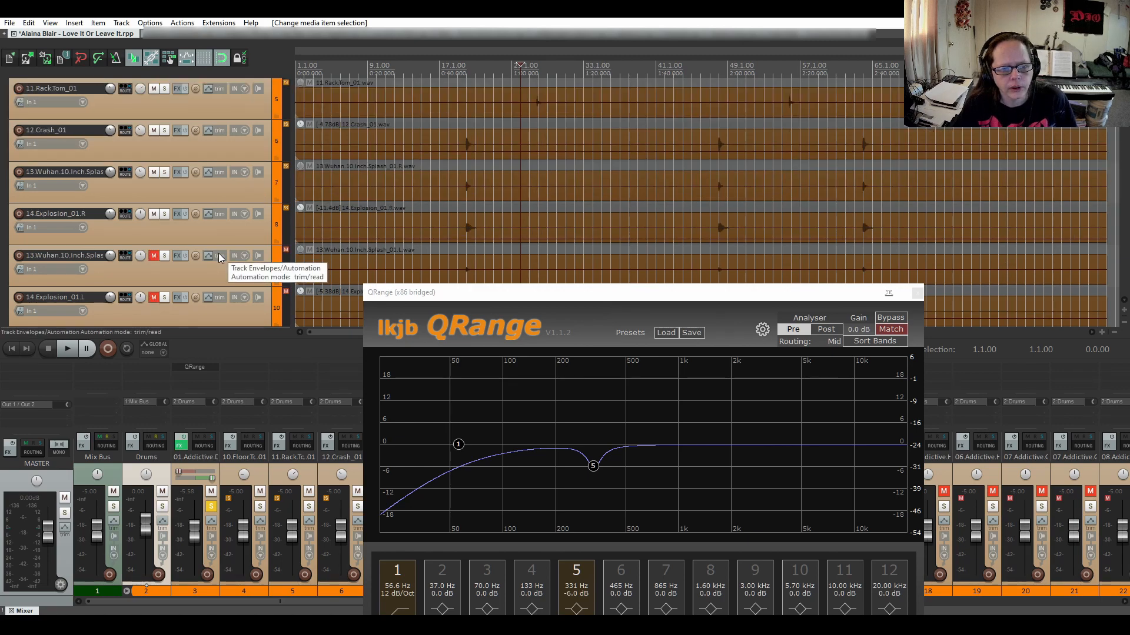
scroll(218, 253, up, 3)
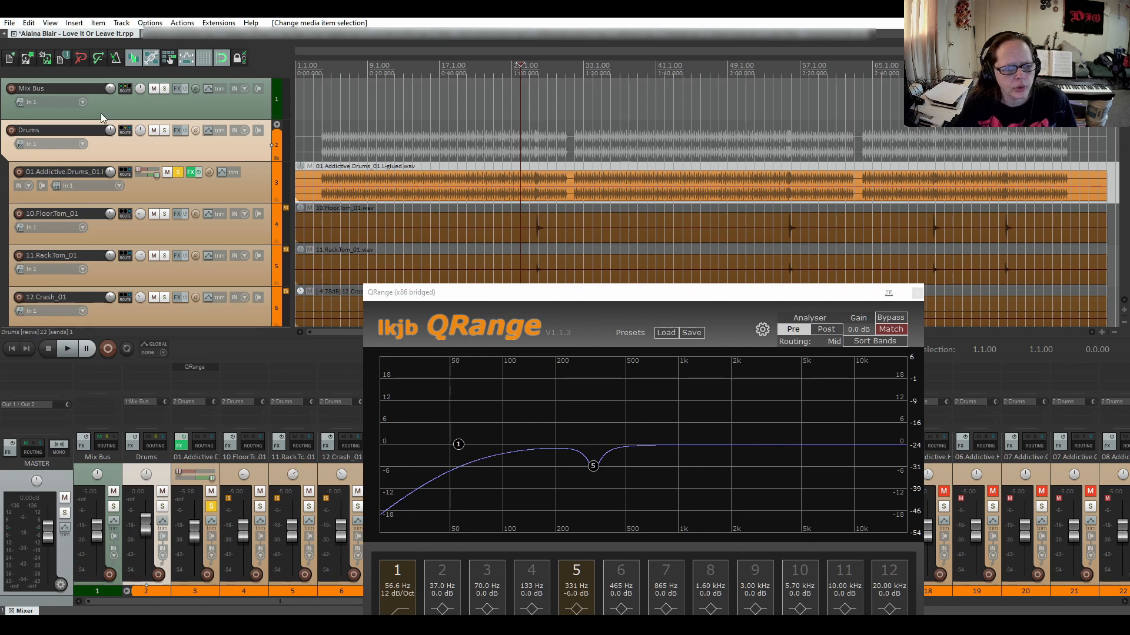
click(179, 171)
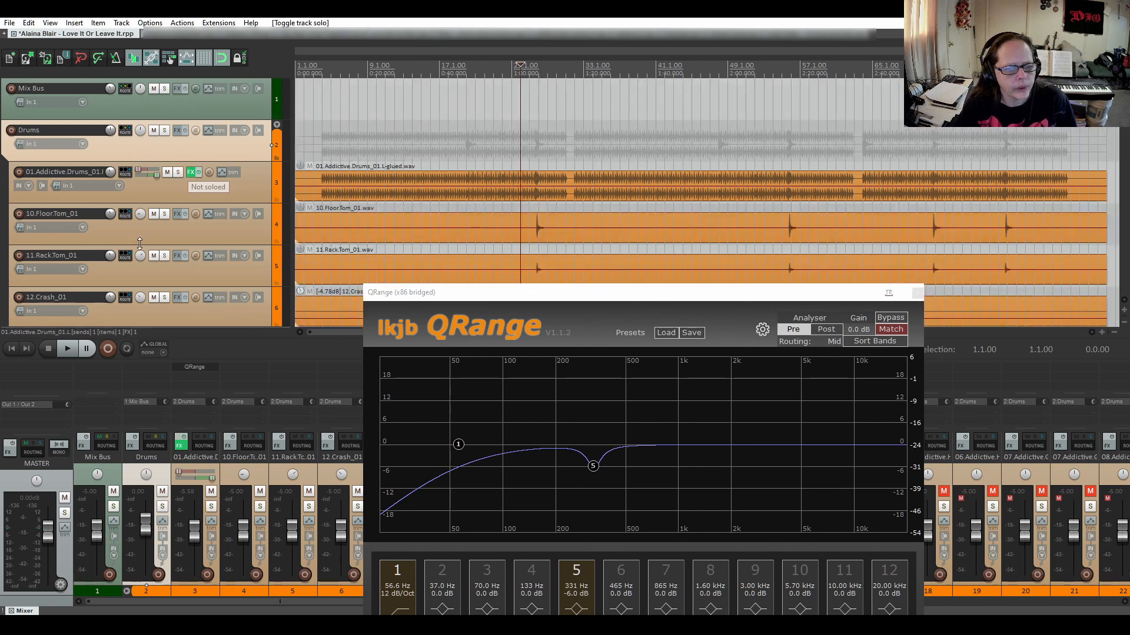
click(835, 294)
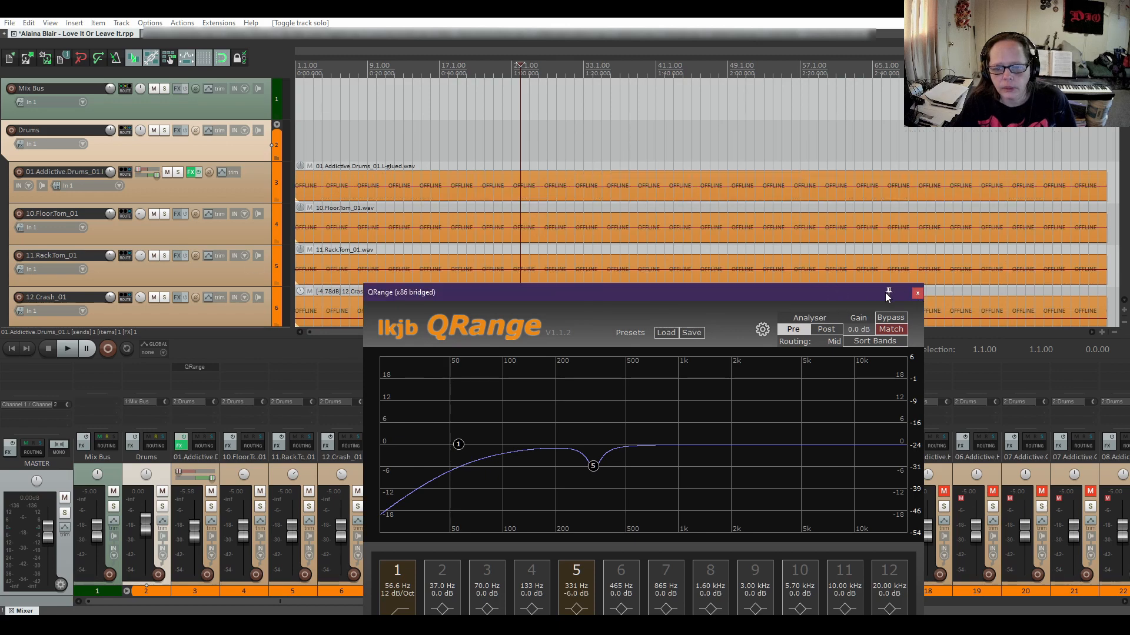
click(916, 294)
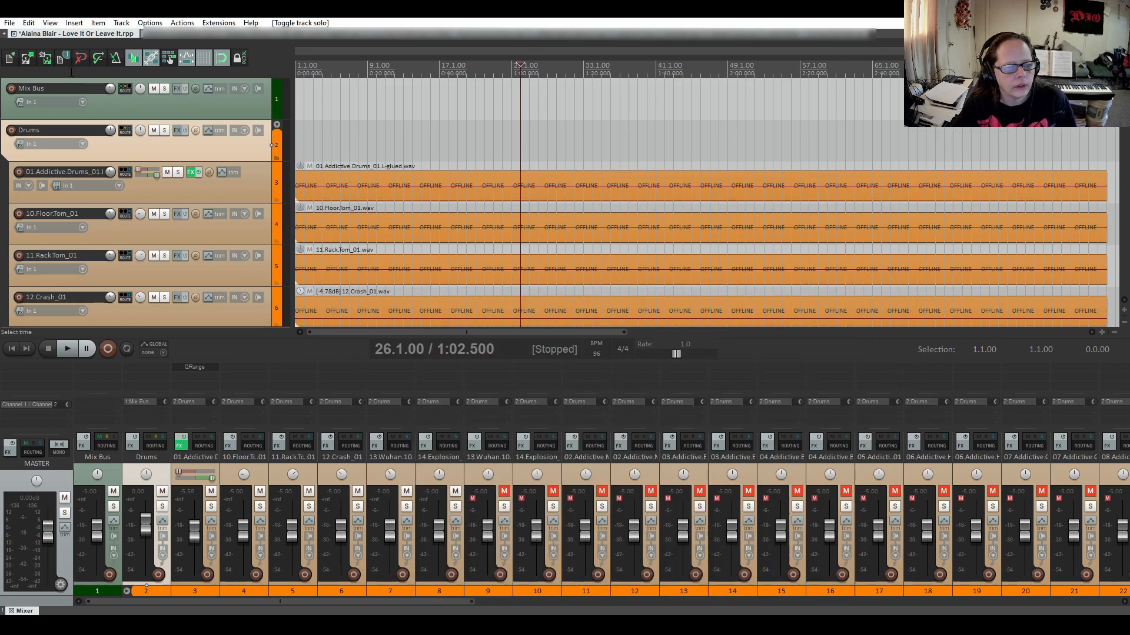
Select the 10.FloorTom_01 track and look over the neighbouring drum tracks.
click(262, 236)
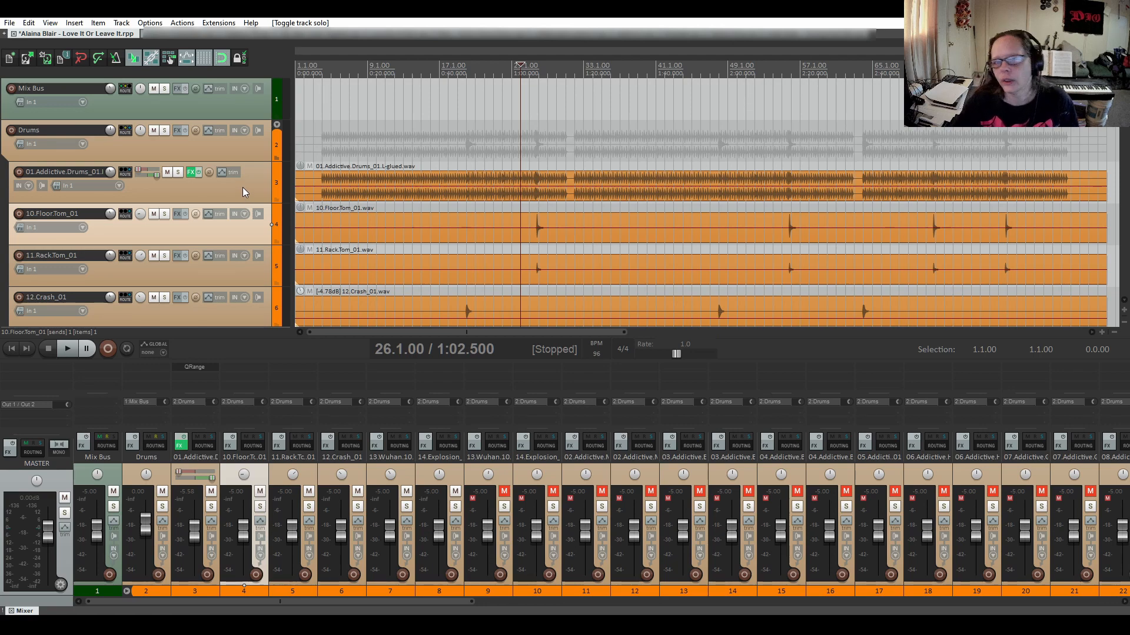
scroll(243, 187, down, 1)
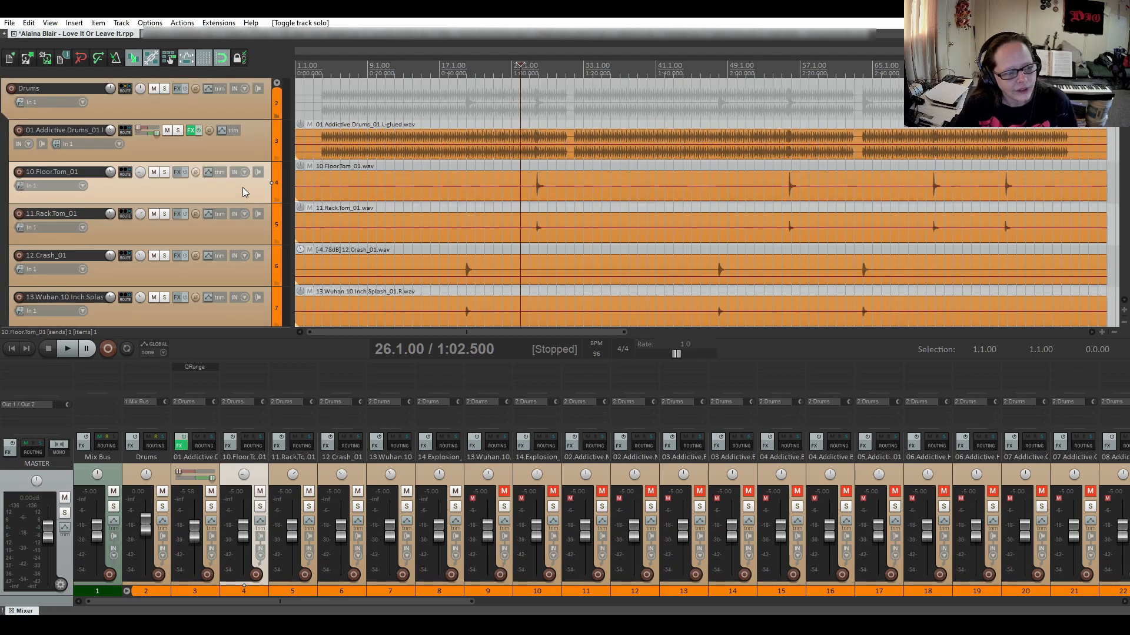
scroll(242, 187, up, 1)
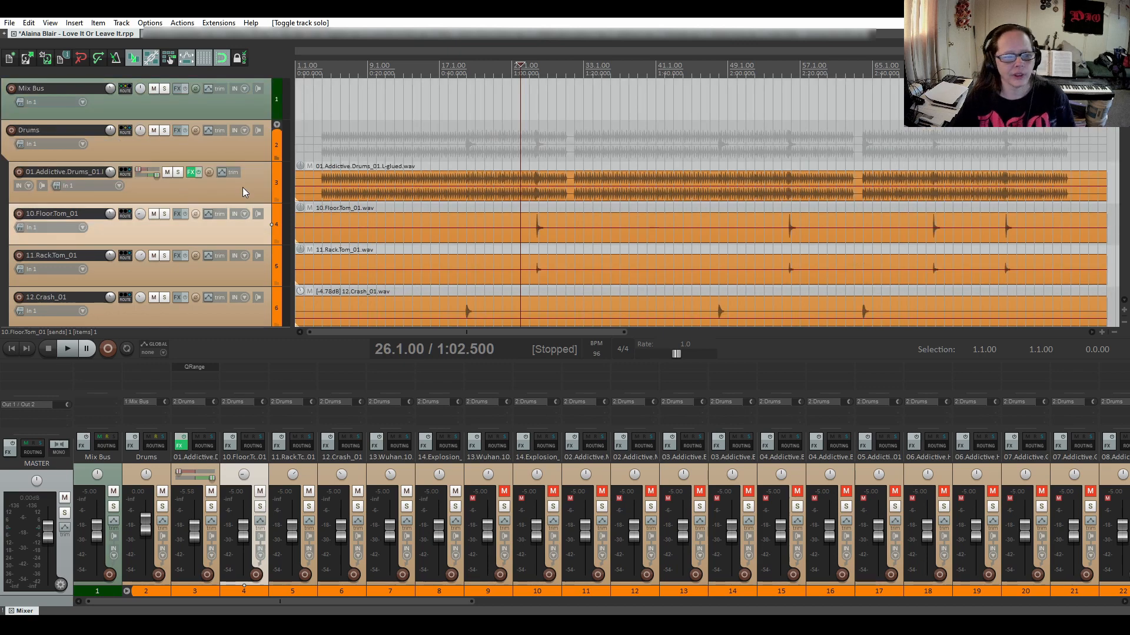